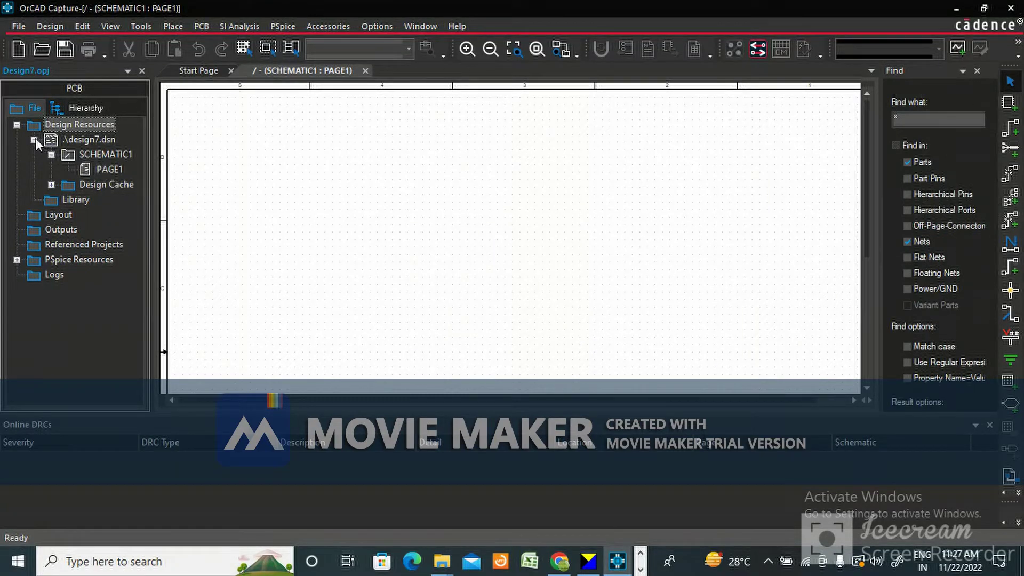
# Step: Open the name of schematic page PAGE1 under SCHEMATIC1 for renaming
pyautogui.click(288, 174)
pyautogui.click(103, 168)
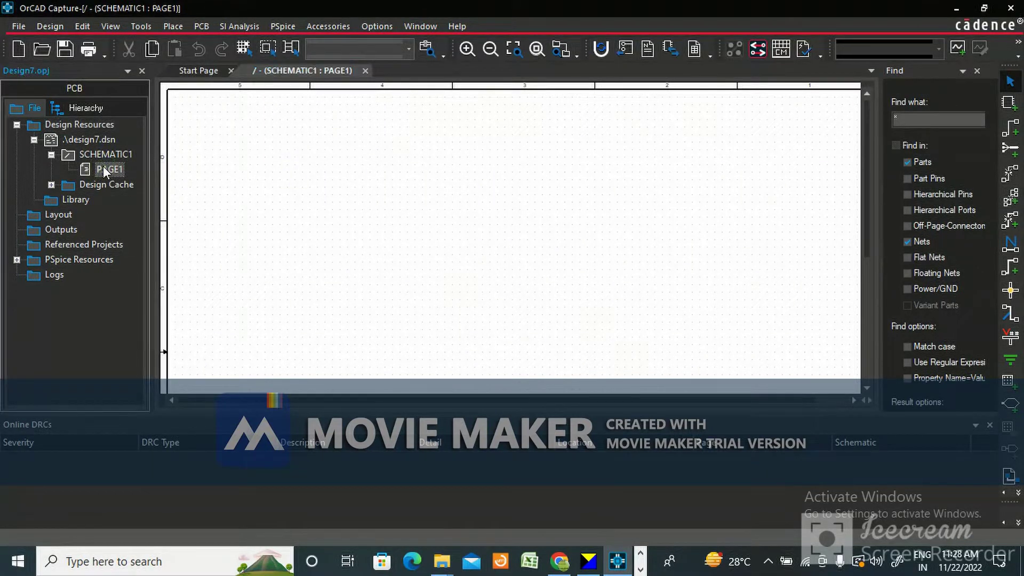
pyautogui.rightClick(103, 167)
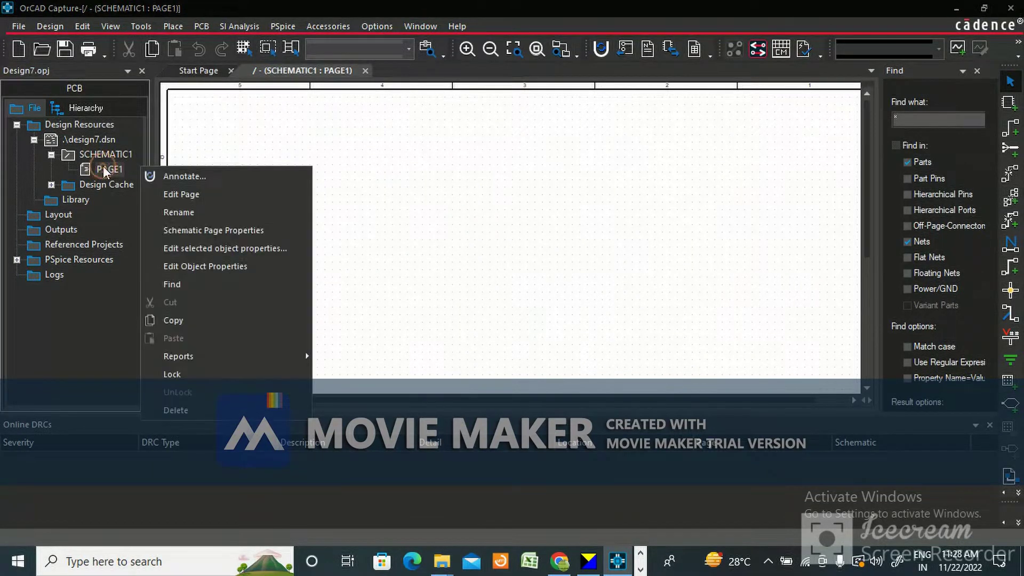
pyautogui.click(182, 213)
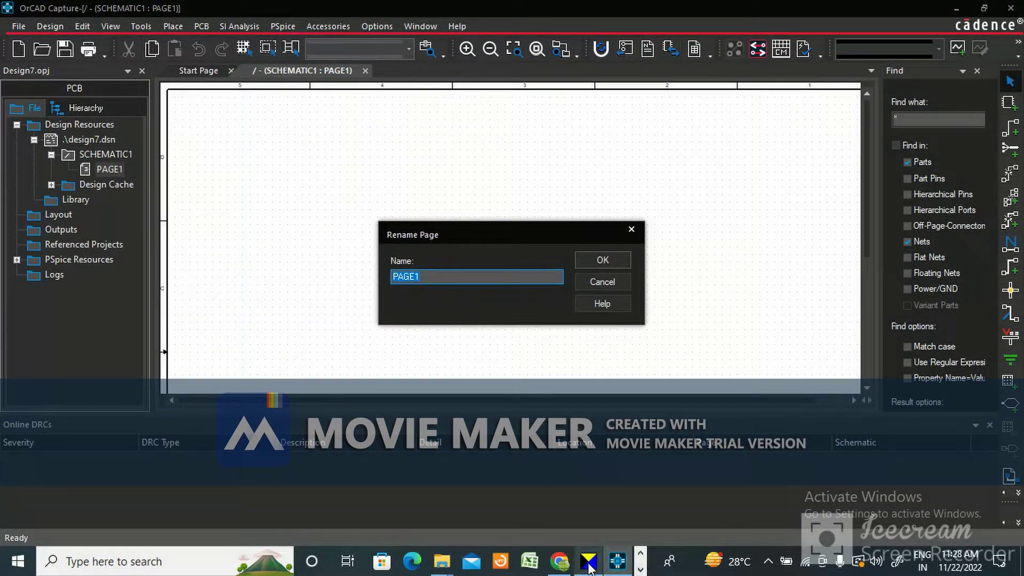
# Step: Switch to the AC TO DC CONVERTER document in Word, examine the circuit diagram's components and connections, and return to OrCAD Capture
pyautogui.click(641, 569)
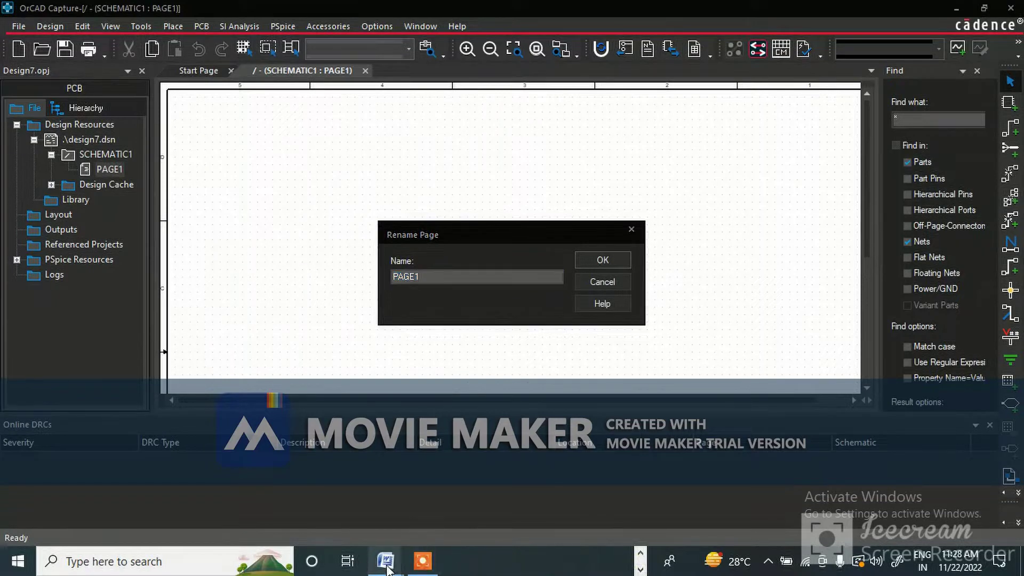
pyautogui.moveTo(388, 570)
pyautogui.click(336, 491)
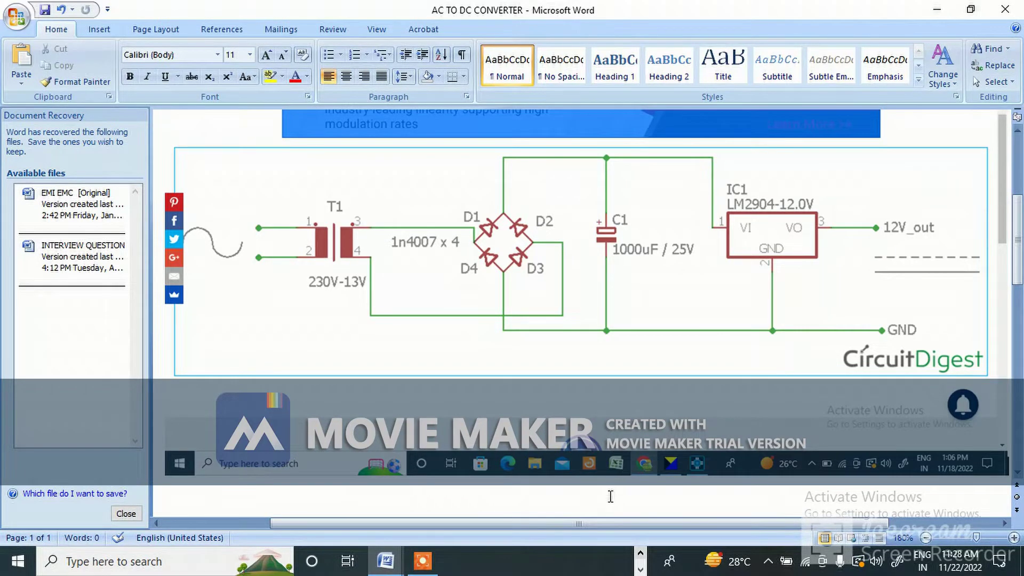
pyautogui.click(638, 560)
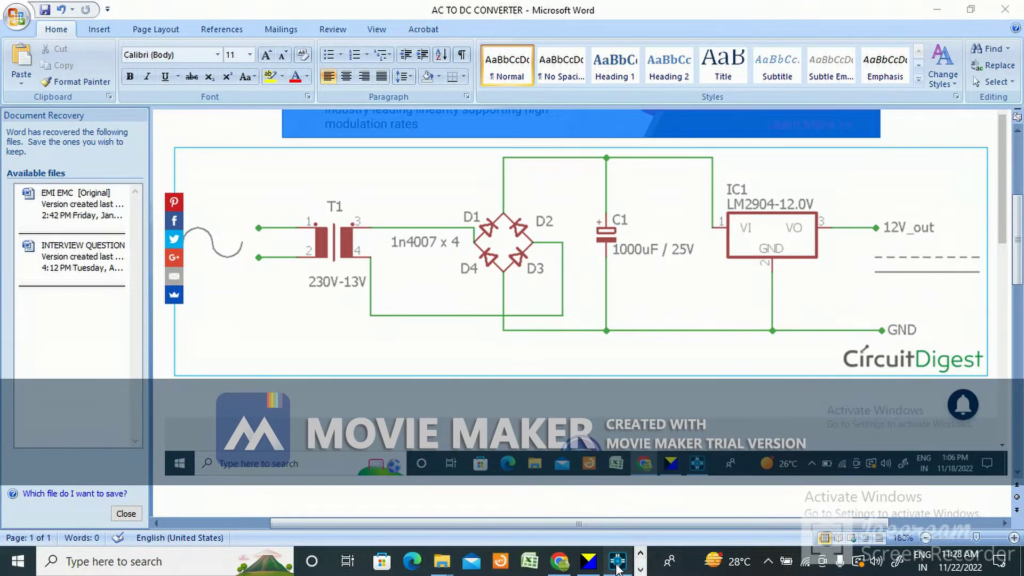
pyautogui.click(617, 561)
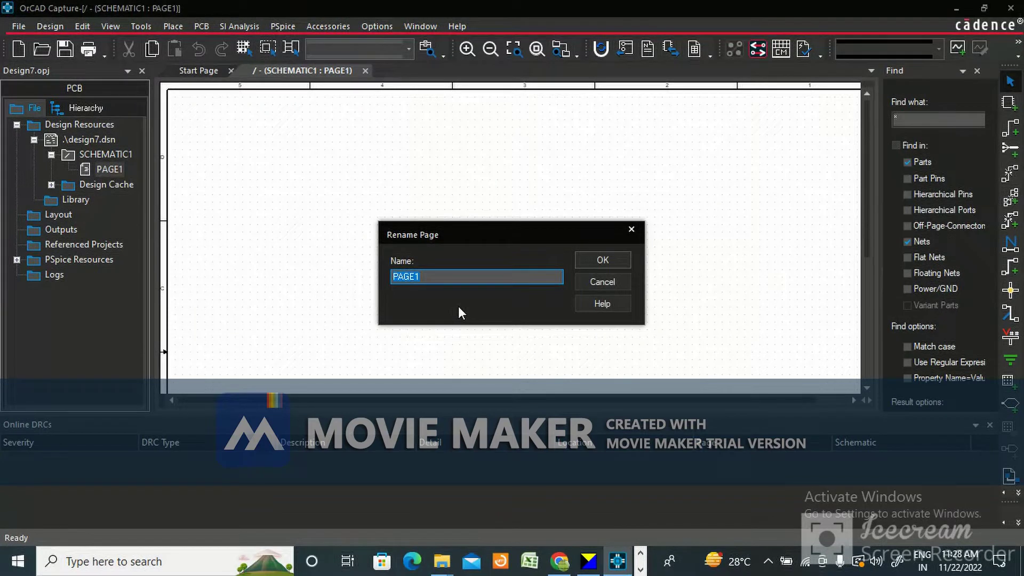
# Step: Enter AC-TO-DC-CONVERTER as the new name of the schematic page and confirm it
pyautogui.write('AC')
pyautogui.write(' TO')
pyautogui.write(' DC')
pyautogui.press('BackSpace')
pyautogui.press('BackSpace')
pyautogui.press('BackSpace')
pyautogui.press('BackSpace')
pyautogui.write('TO-DC-CONVERTER')
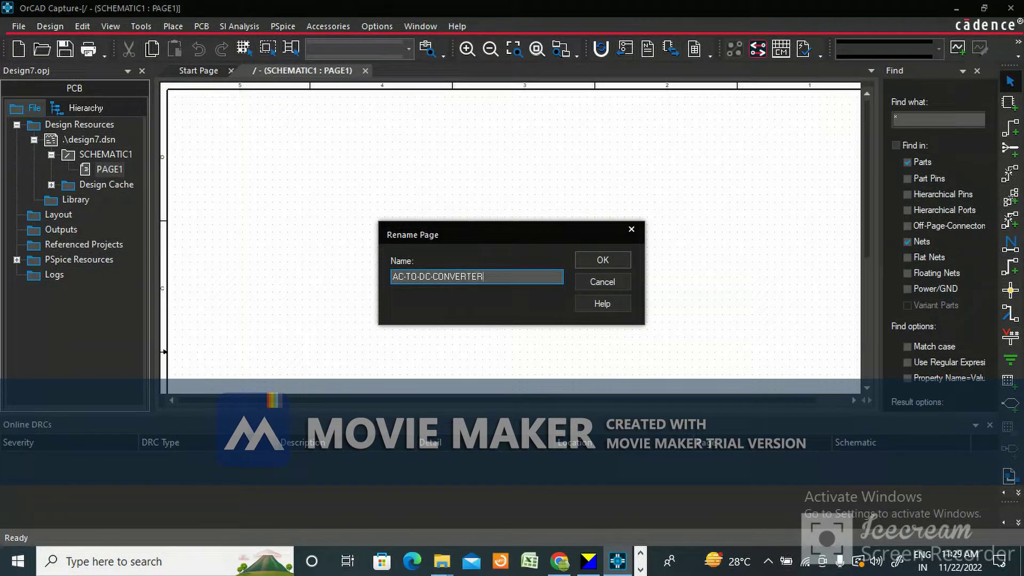
pyautogui.click(603, 260)
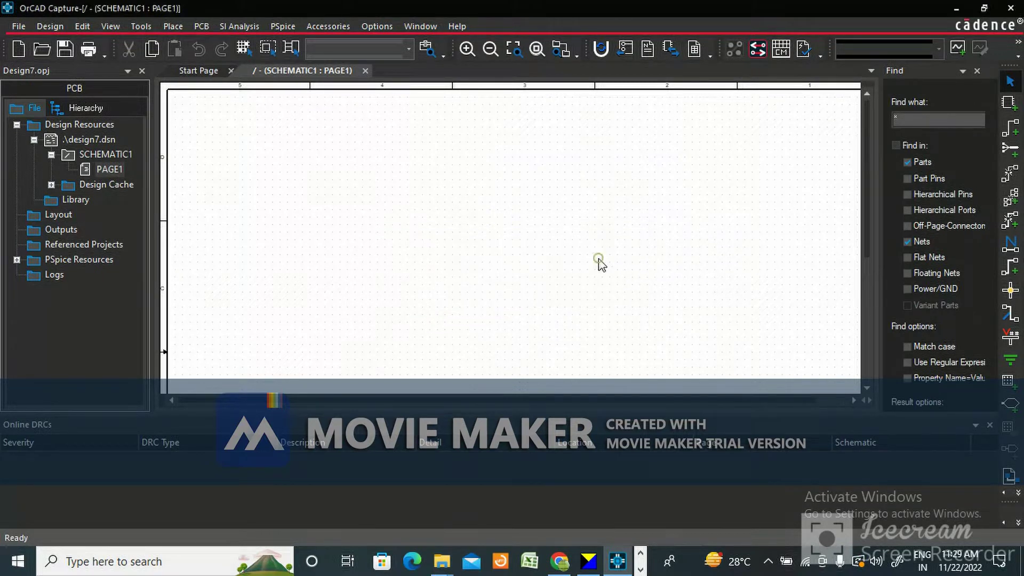
pyautogui.click(498, 187)
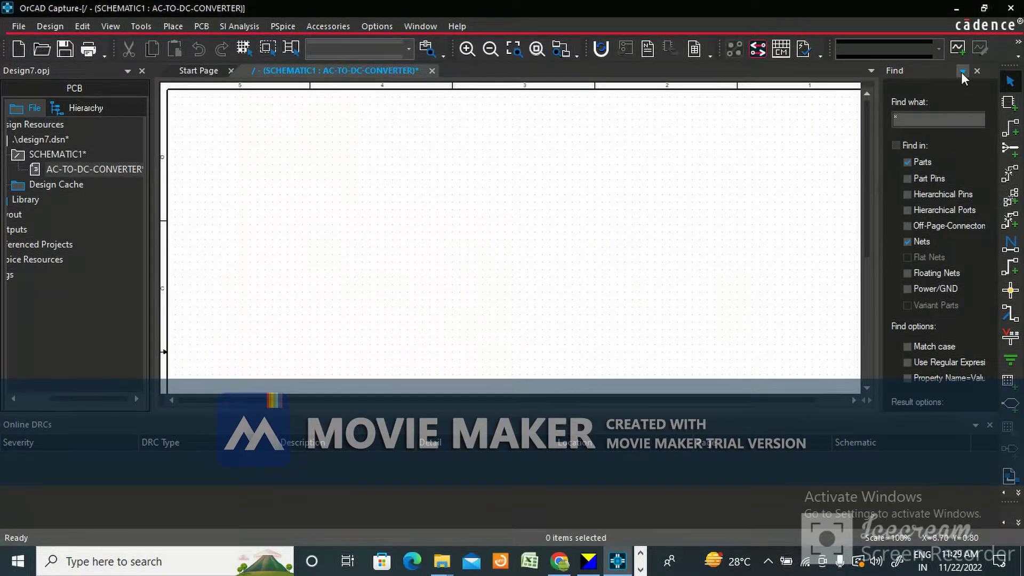
# Step: Find the TRANSFORMER part from the DISCRETE library and place one in the upper-left area of the schematic page
pyautogui.click(1008, 104)
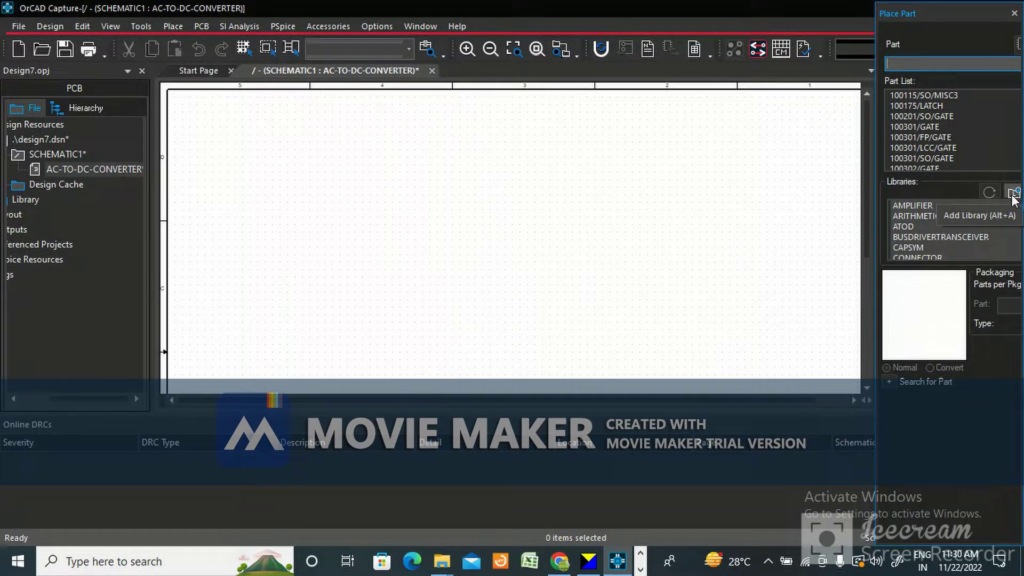
pyautogui.click(898, 63)
pyautogui.write('TRANSFORMER')
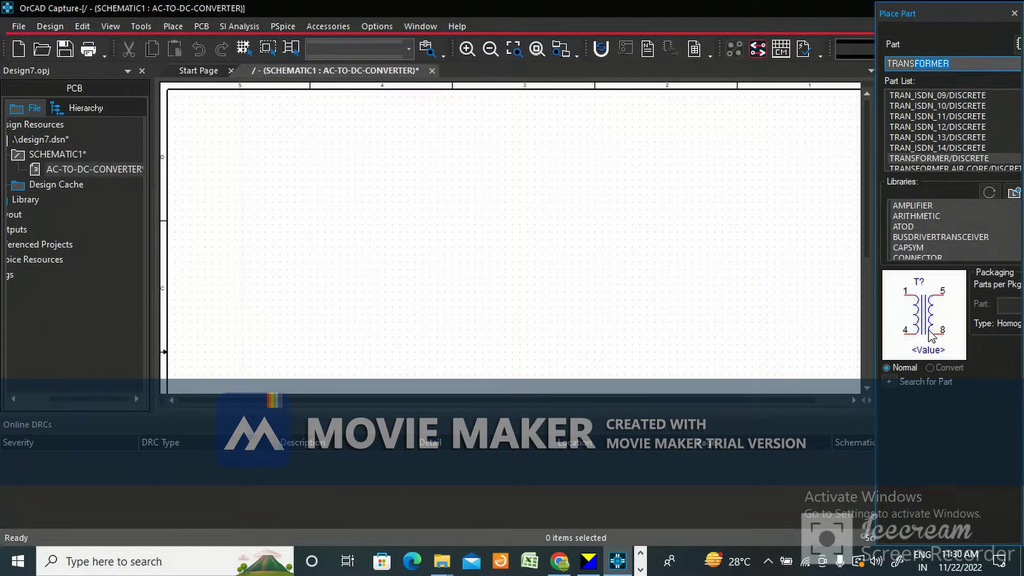
pyautogui.click(1019, 44)
pyautogui.click(300, 171)
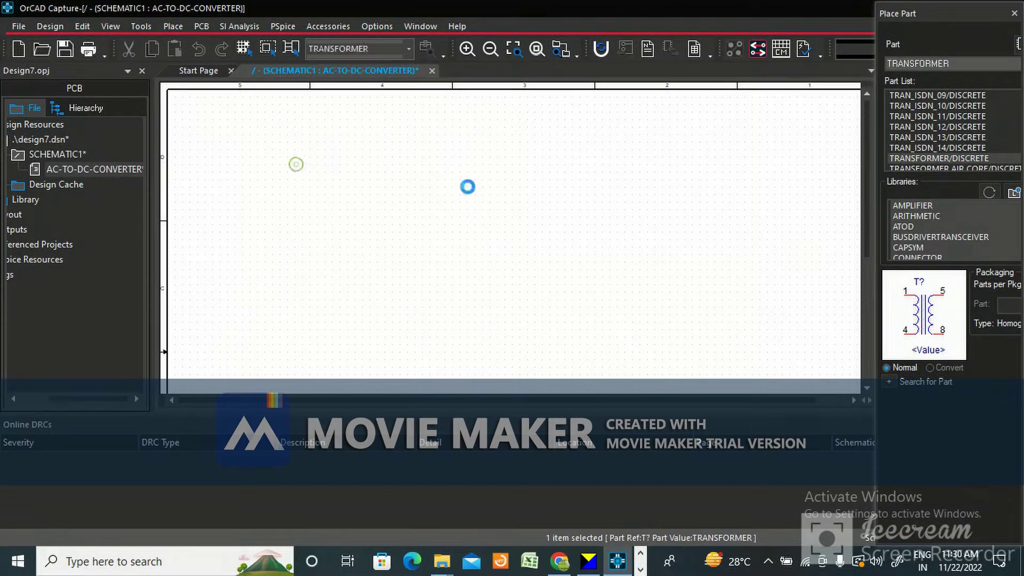
pyautogui.press('Escape')
pyautogui.click(457, 223)
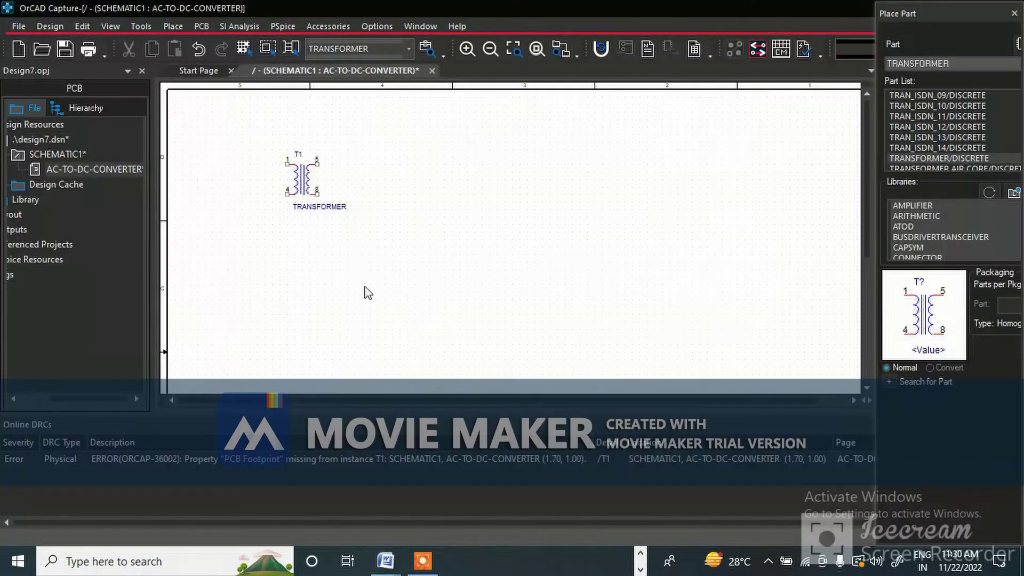
# Step: Open the placed transformer T1 in the part editor and renumber its lower primary pin to 2
pyautogui.press('i')
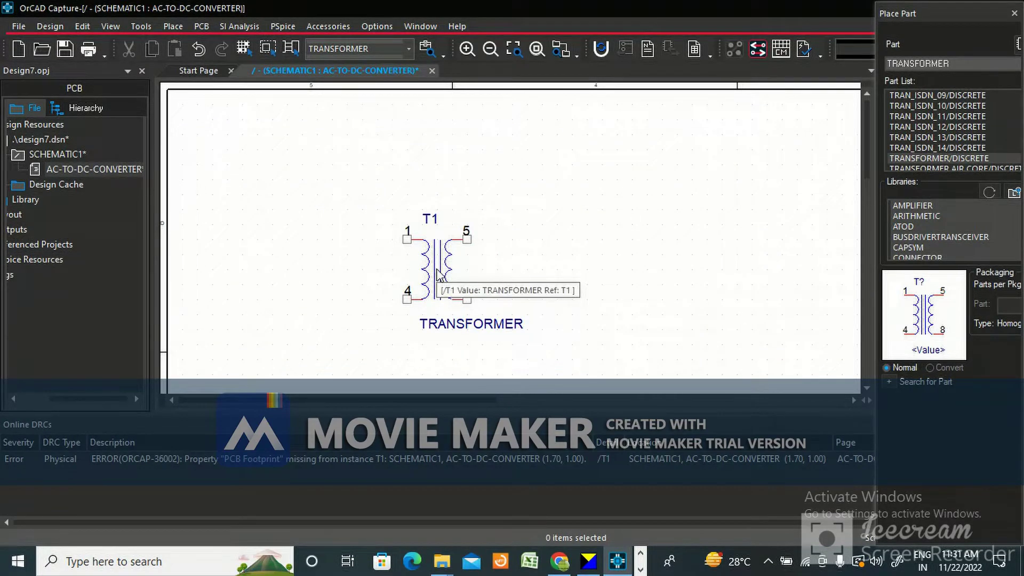
pyautogui.click(437, 273)
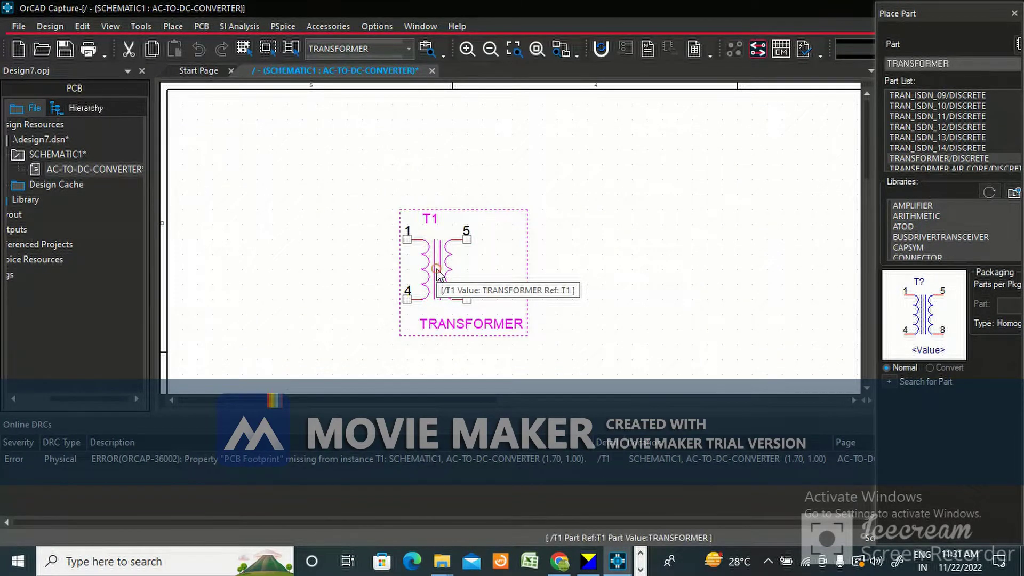
pyautogui.rightClick(436, 269)
pyautogui.click(497, 100)
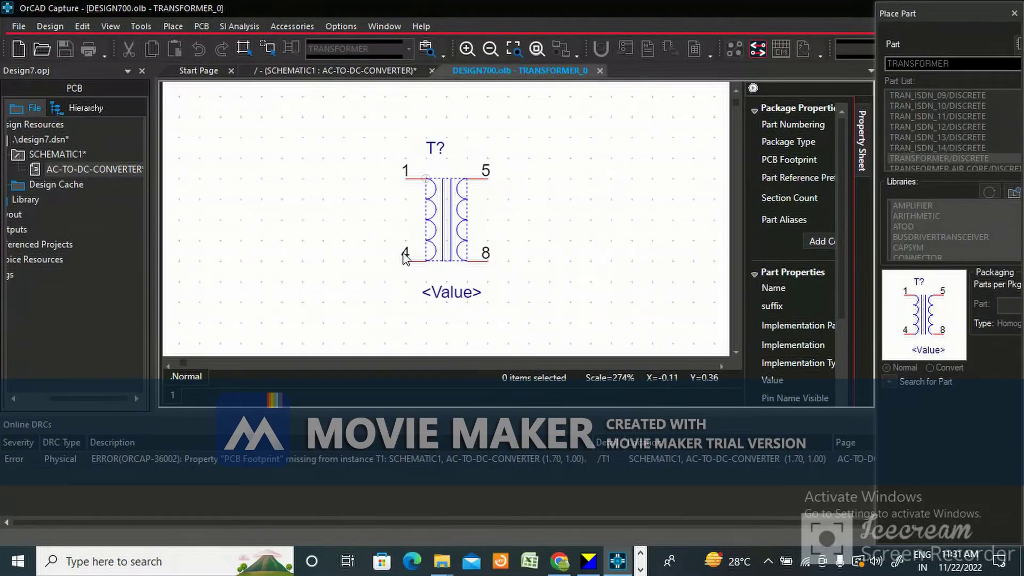
pyautogui.click(404, 254)
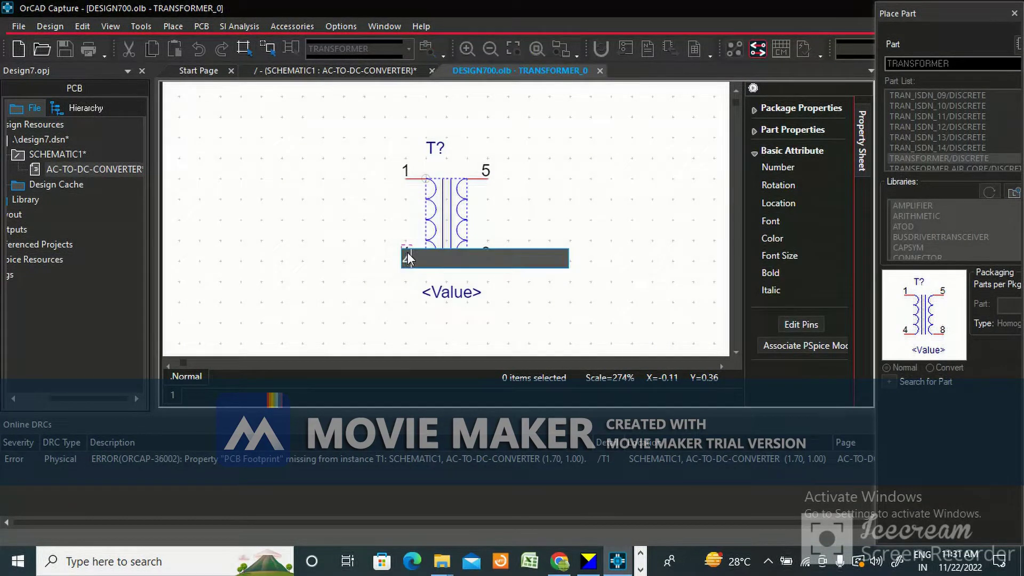
pyautogui.press('BackSpace')
pyautogui.write('2')
pyautogui.press('Return')
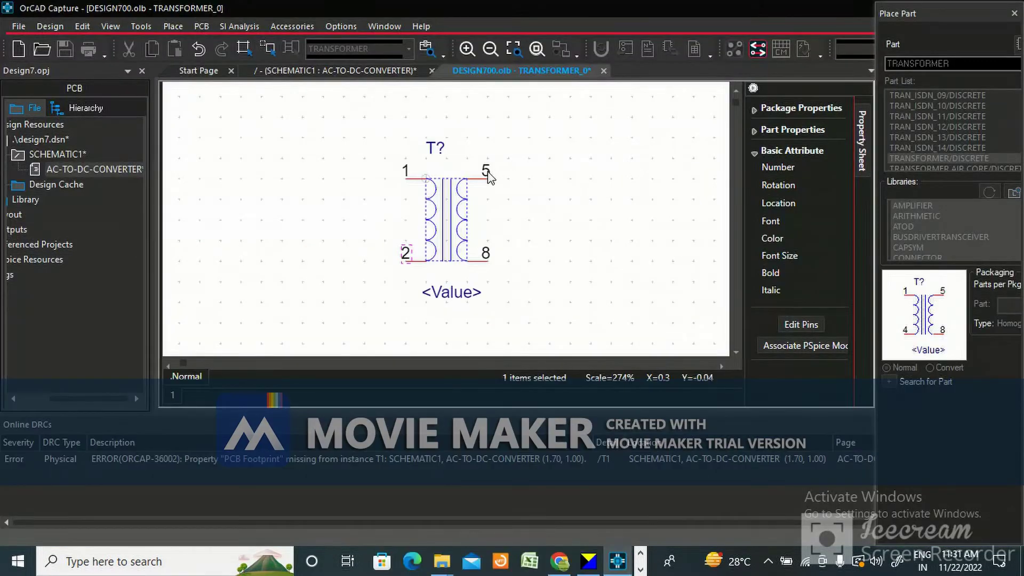
# Step: Renumber the transformer's secondary pins to 3 for the upper and 4 for the lower, and close the part editor
pyautogui.click(487, 171)
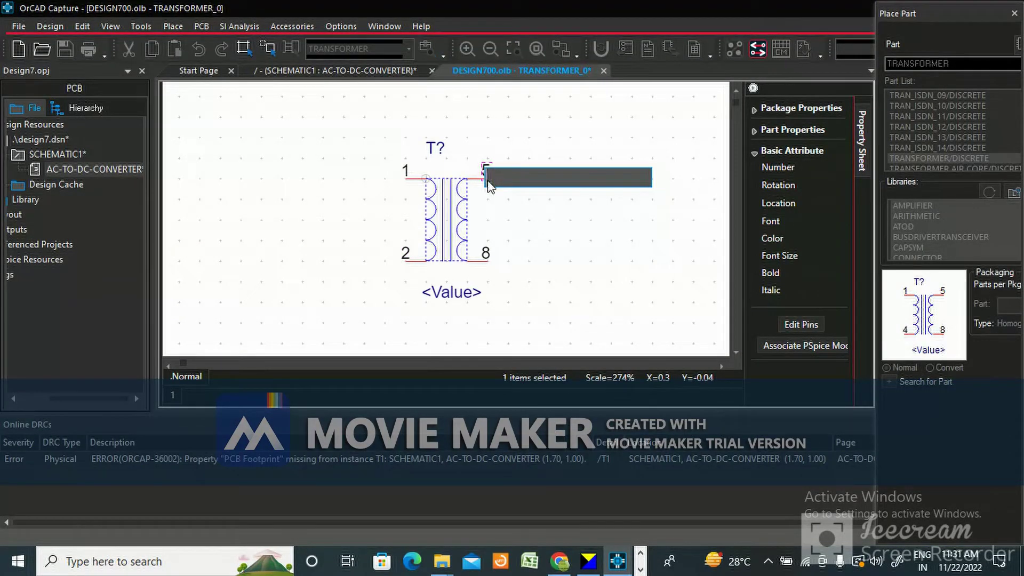
pyautogui.write('3')
pyautogui.press('Return')
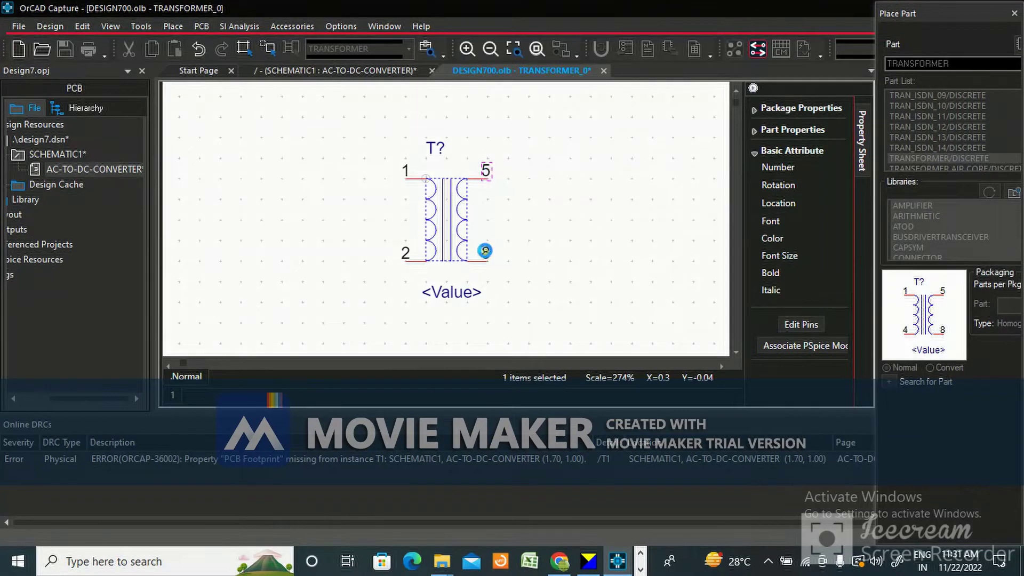
pyautogui.click(486, 255)
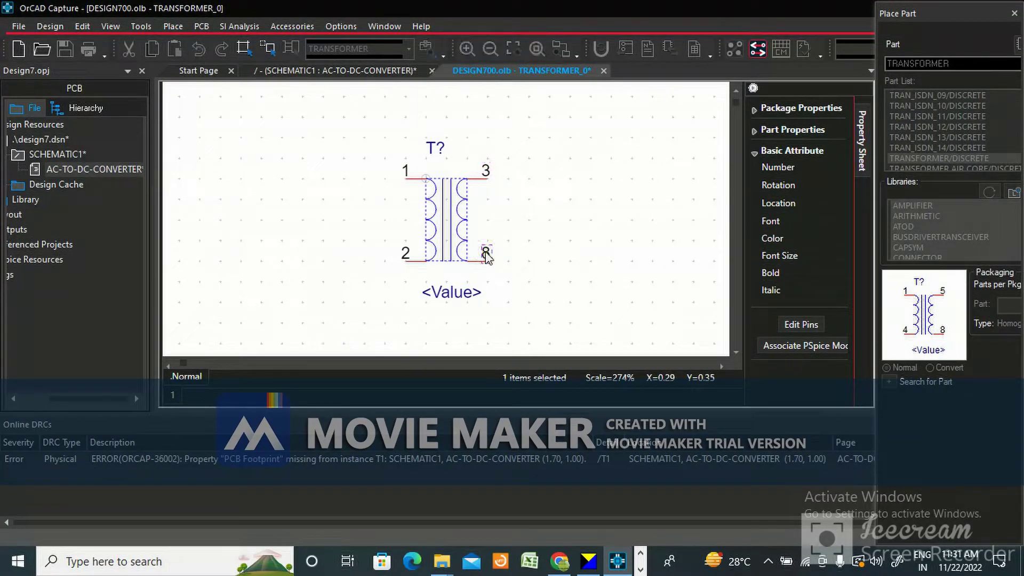
pyautogui.write('4')
pyautogui.press('Return')
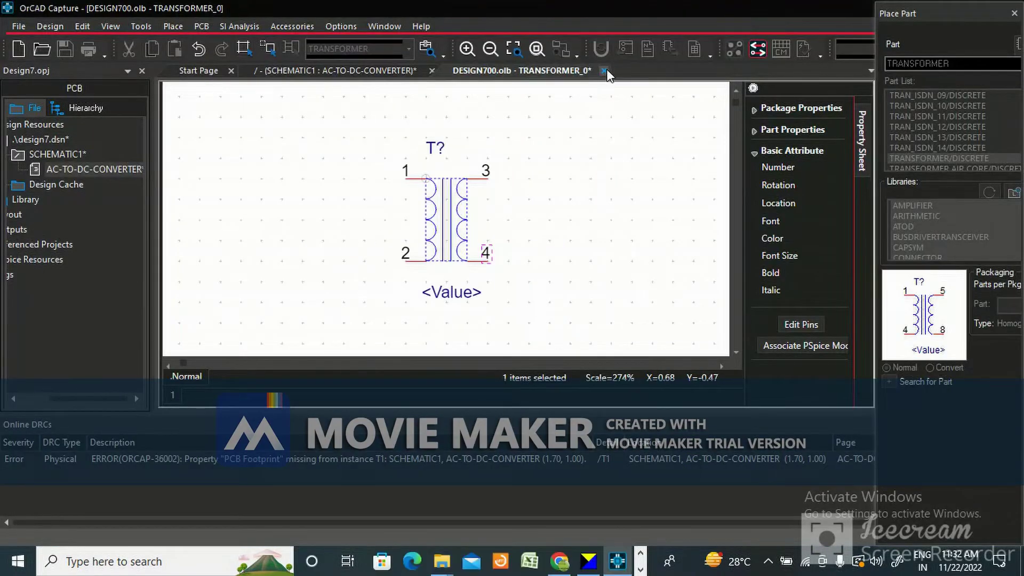
pyautogui.click(602, 70)
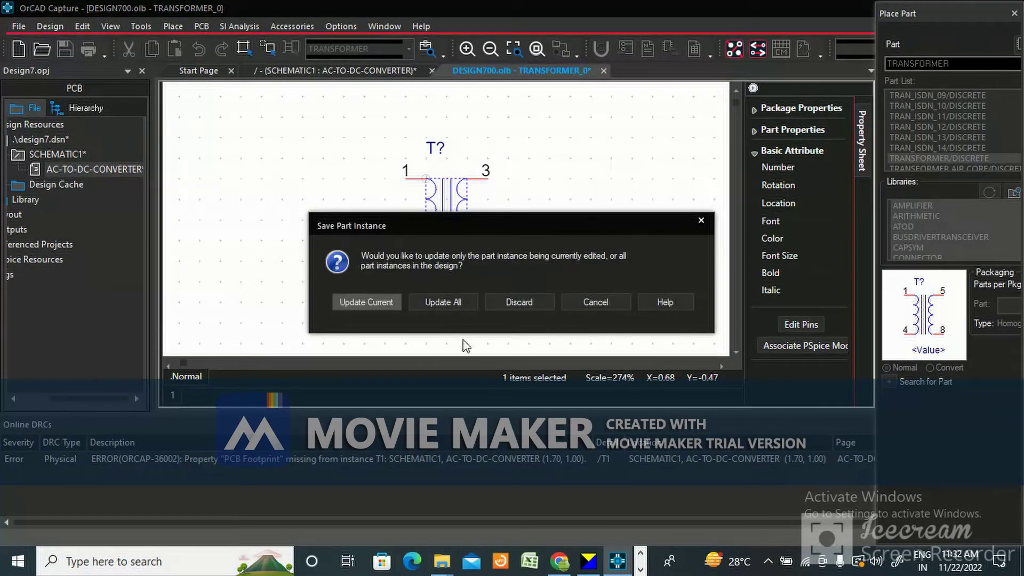
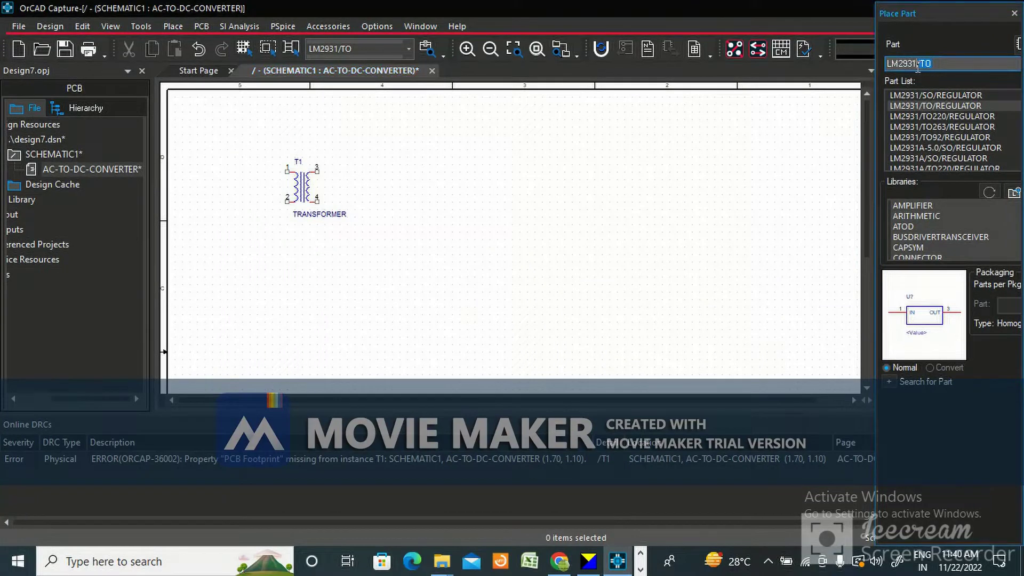
# Step: Place four DIODE parts from the DISCRETE library beside the transformer, arranged in two rows of two
pyautogui.write('DIODE')
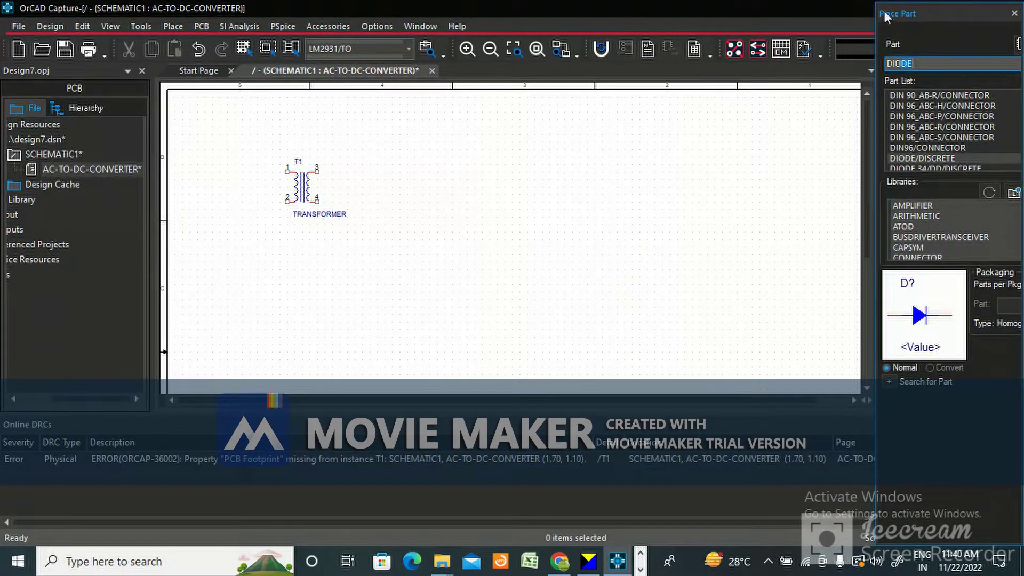
pyautogui.moveTo(872, 16); pyautogui.dragTo(836, 18)
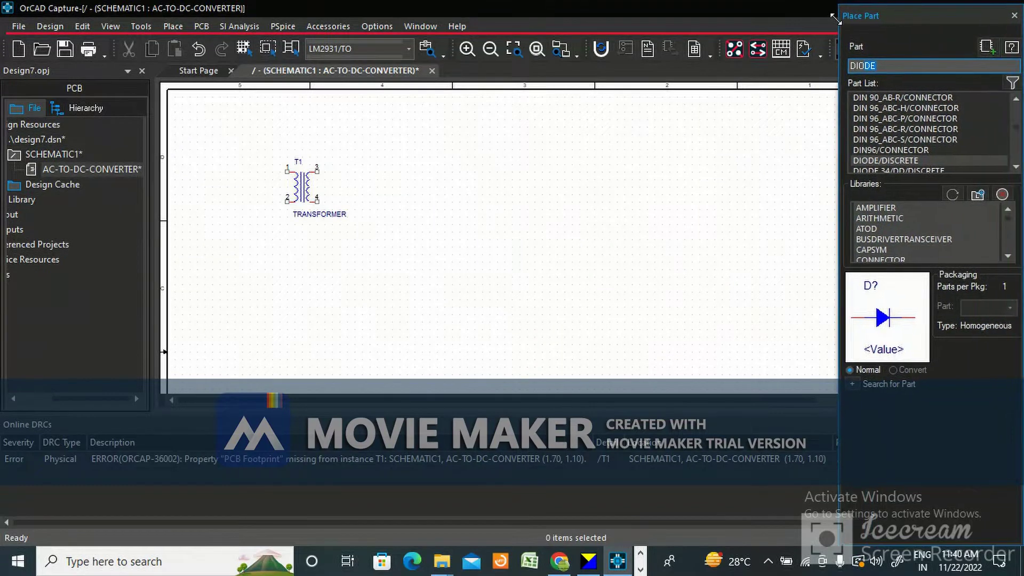
pyautogui.press('Return')
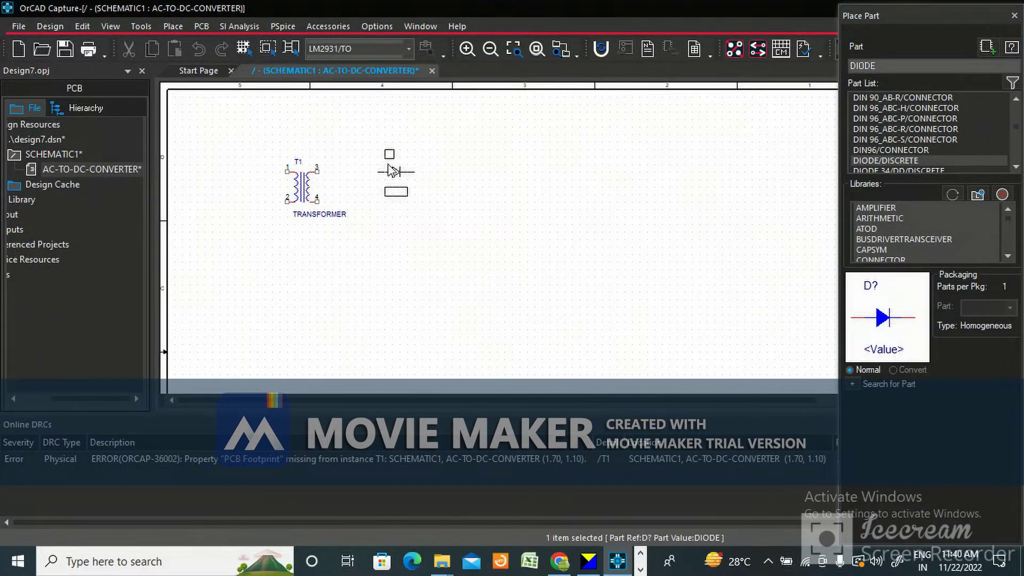
pyautogui.click(396, 172)
pyautogui.click(437, 172)
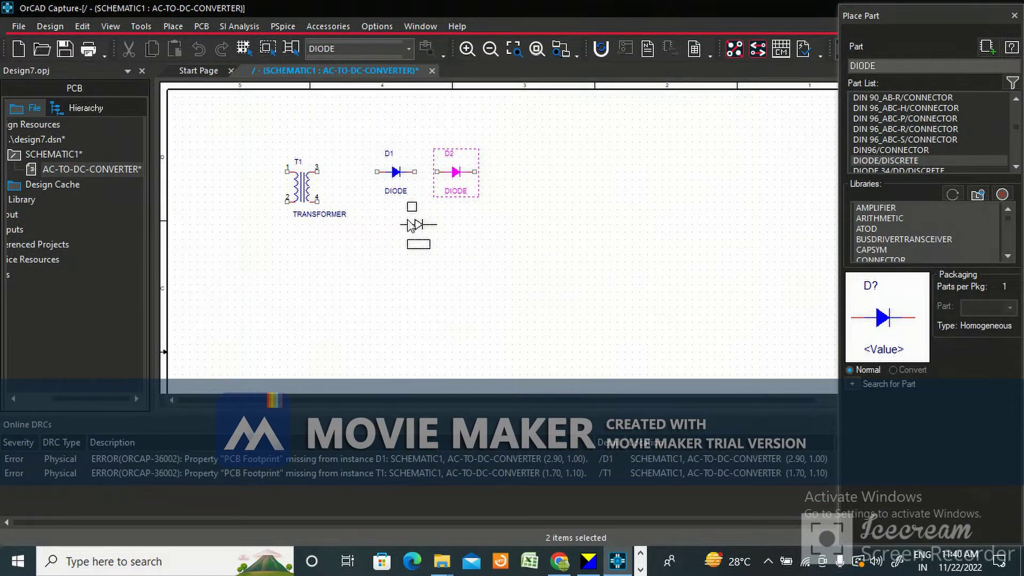
pyautogui.click(392, 217)
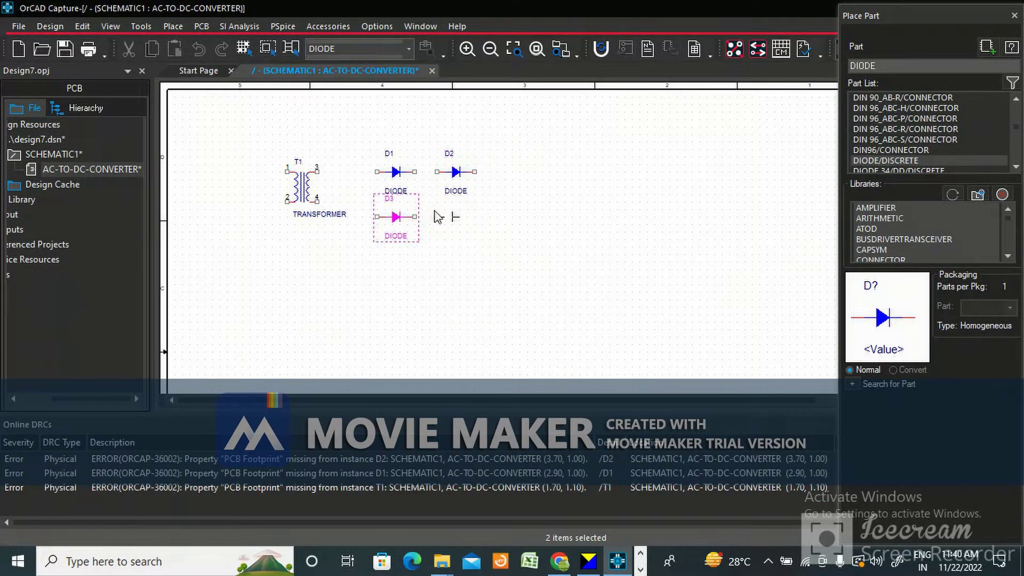
pyautogui.click(449, 214)
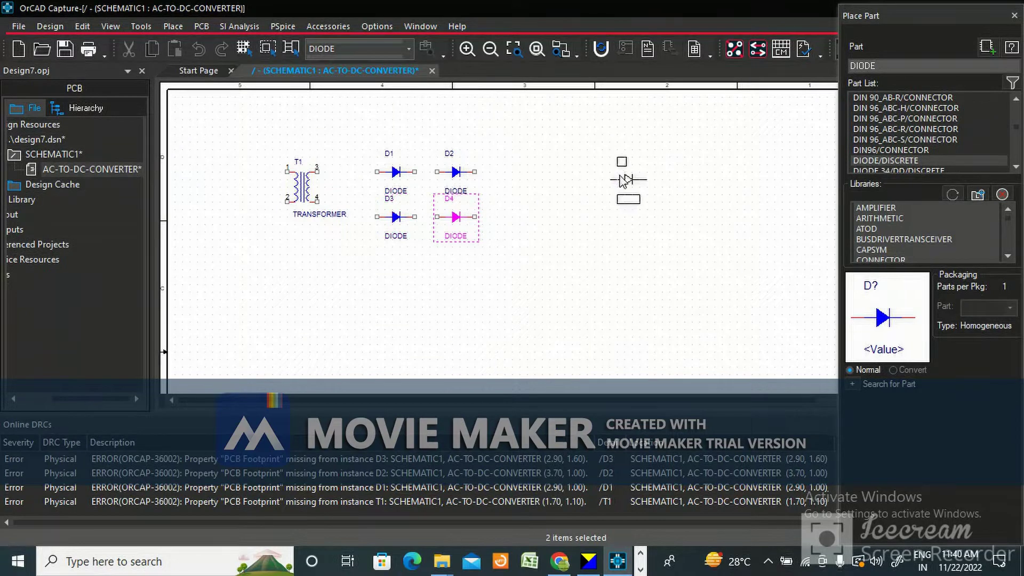
pyautogui.press('Escape')
# Step: Find the CAP part from the DISCRETE library and place one beside the upper-right diode D2
pyautogui.click(882, 66)
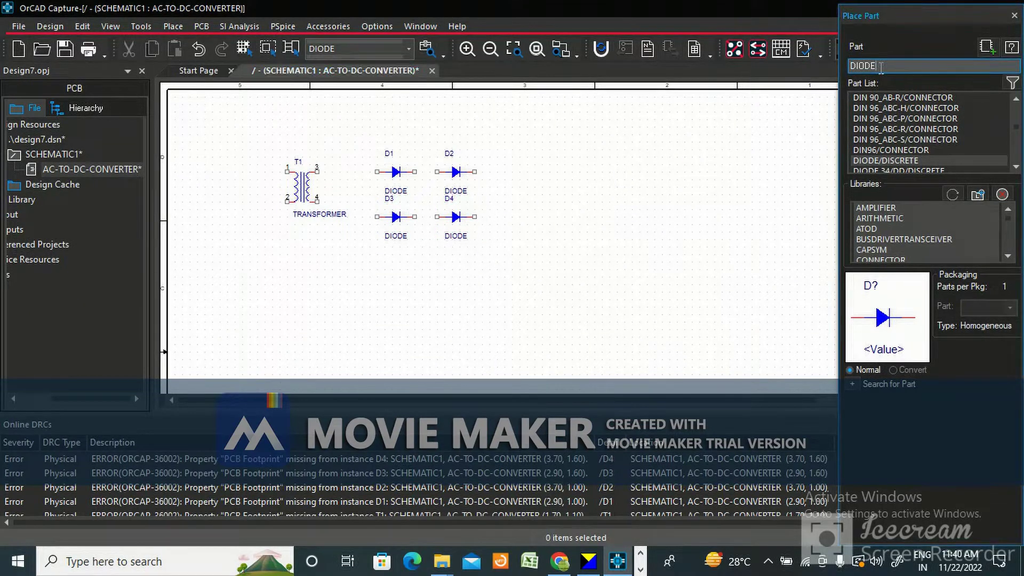
pyautogui.hotkey('alt', 'Tab')
pyautogui.hotkey('alt', 'Tab')
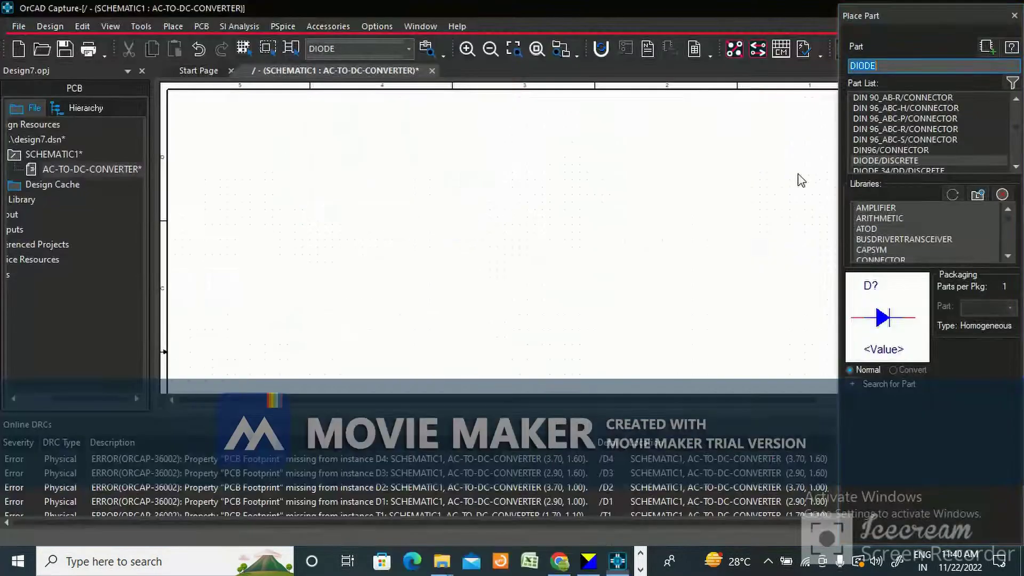
pyautogui.write('CAP')
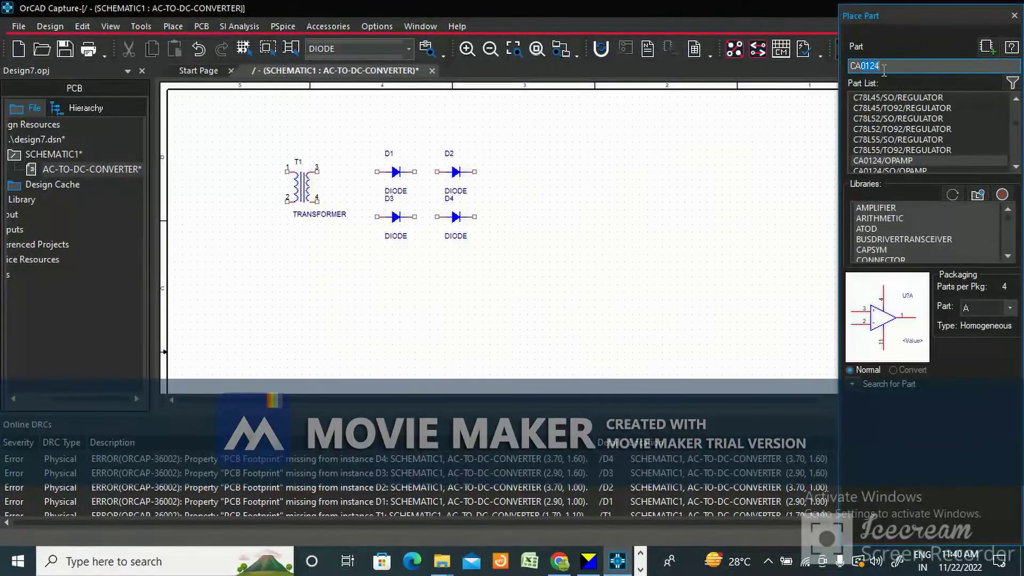
pyautogui.click(987, 47)
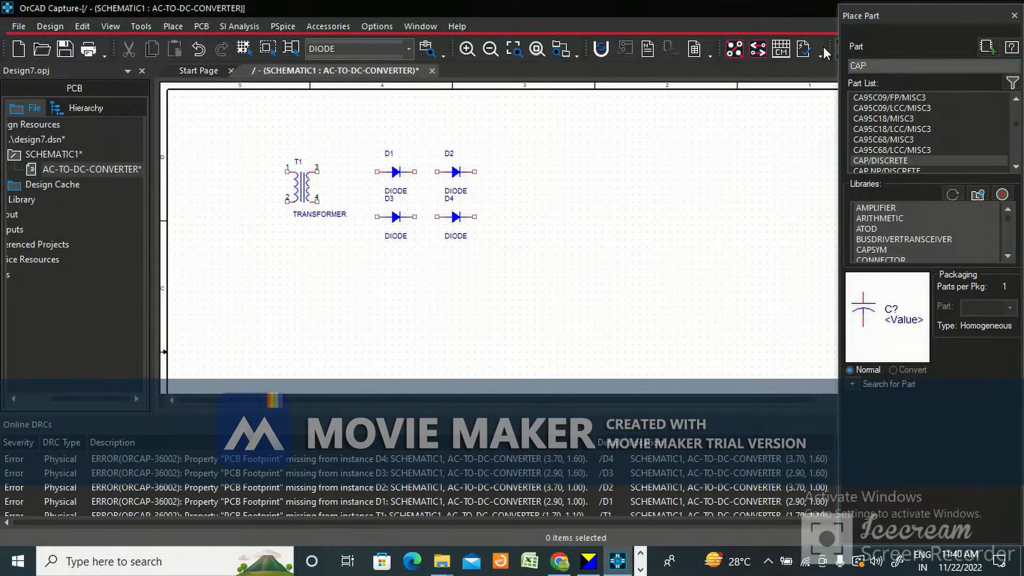
pyautogui.click(528, 182)
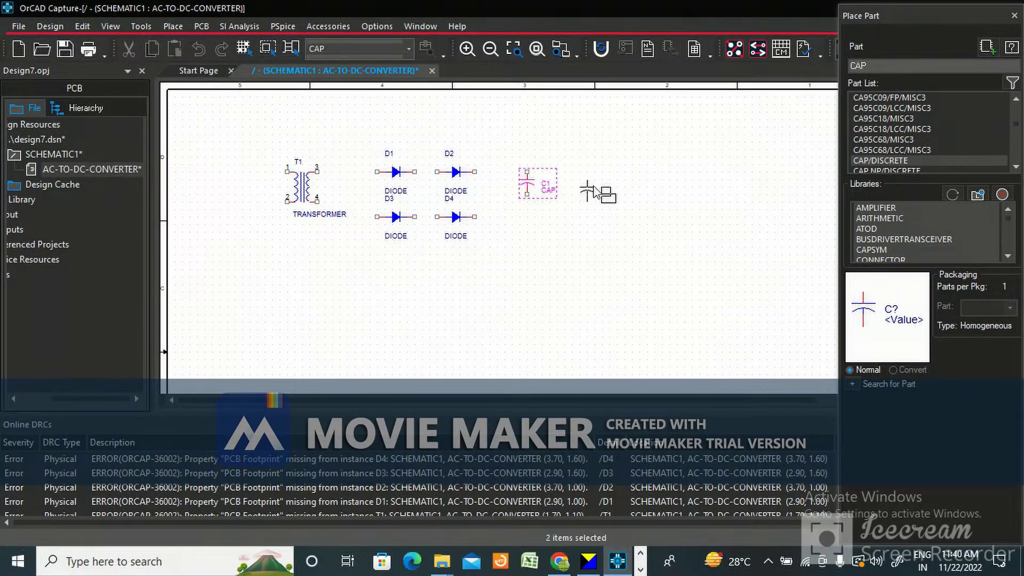
pyautogui.press('Escape')
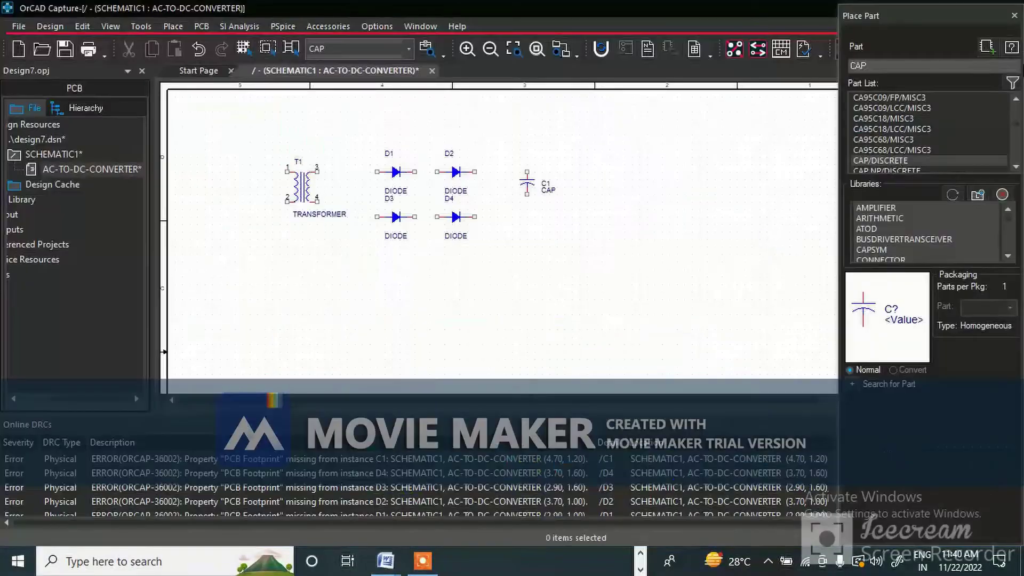
# Step: Search the part list for LM2904 and select its SO variant from the OPAMP library to preview it
pyautogui.write('LM10')
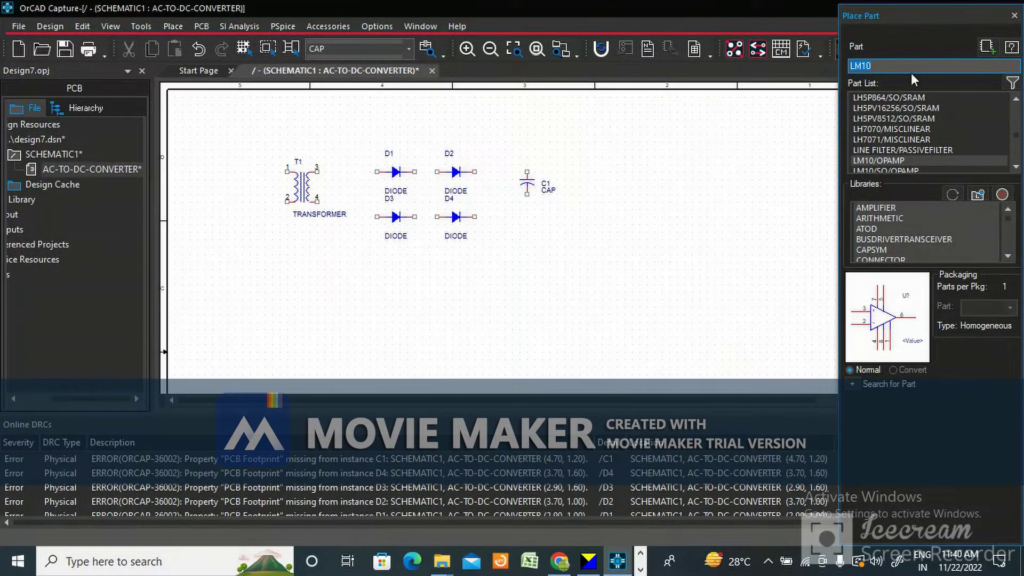
pyautogui.press('BackSpace')
pyautogui.press('BackSpace')
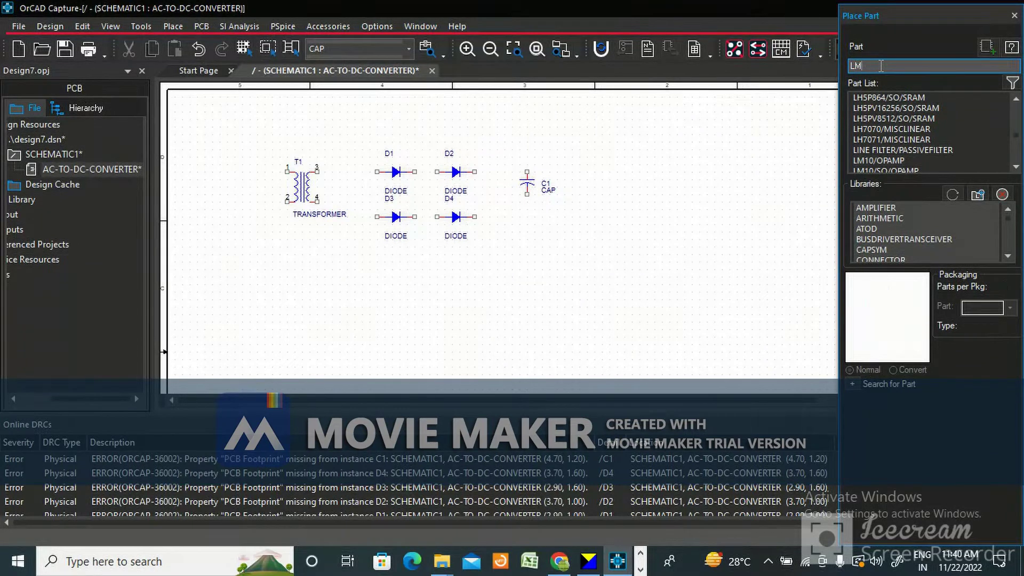
pyautogui.write('2900')
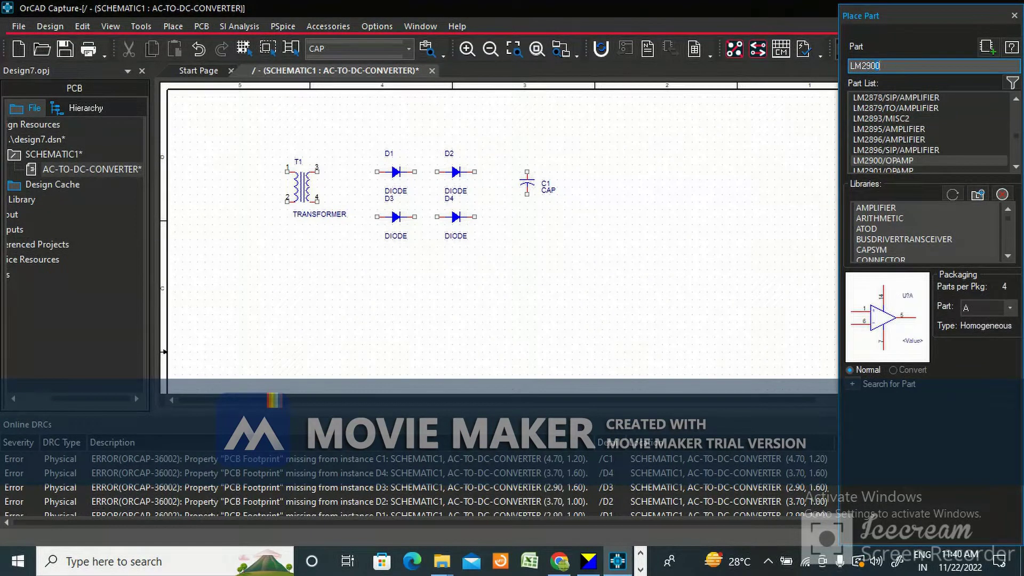
pyautogui.press('BackSpace')
pyautogui.write('5')
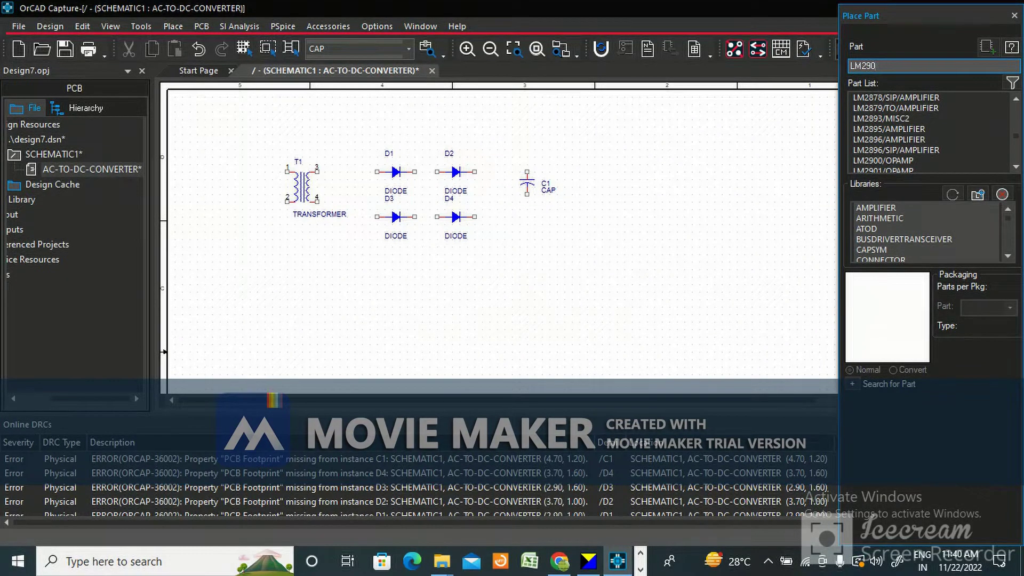
pyautogui.write('4Q')
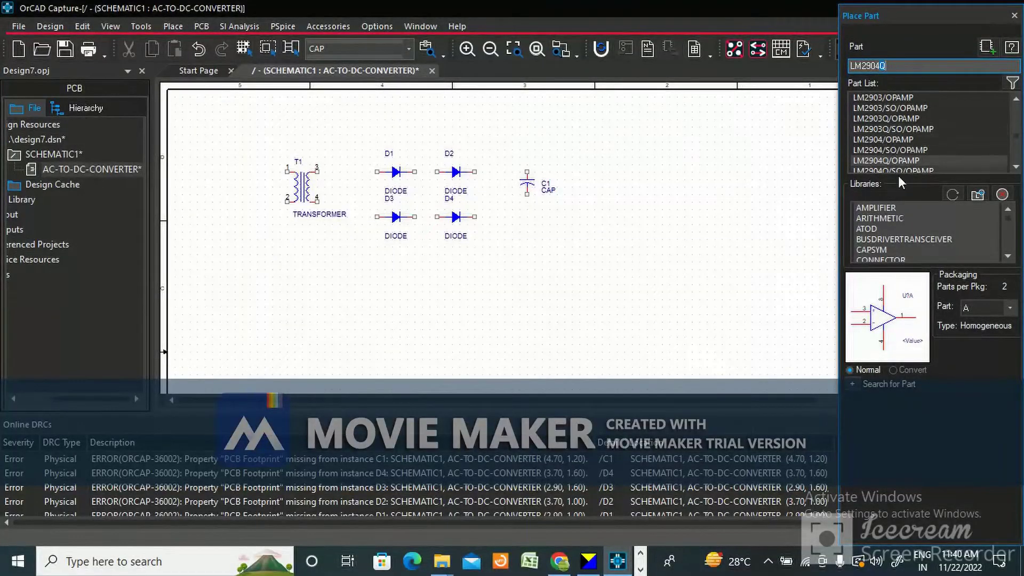
pyautogui.click(879, 152)
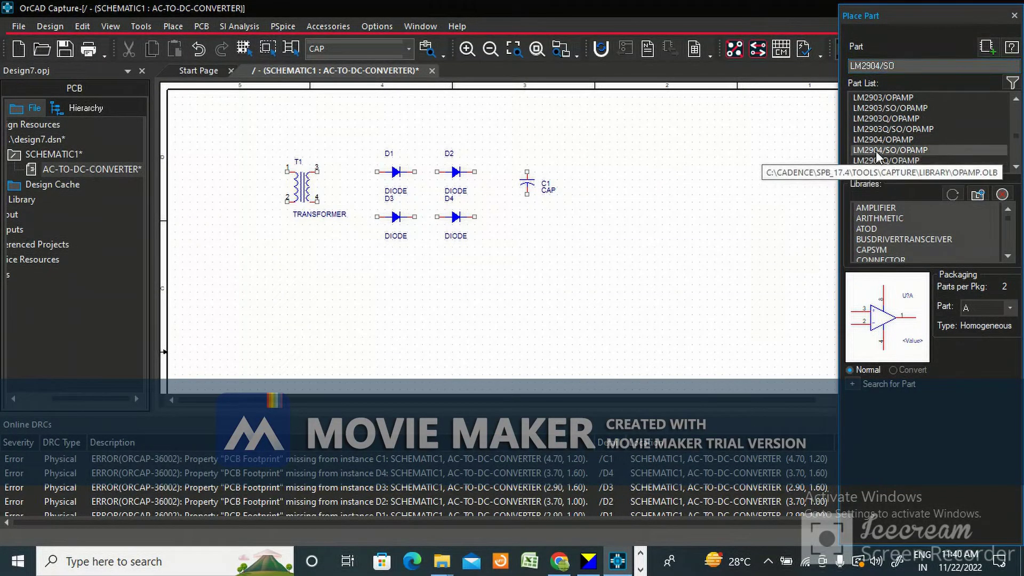
# Step: Find LM2930-5/TO in the REGULATOR library and place one regulator to the right of capacitor C1
pyautogui.click(881, 160)
pyautogui.click(882, 164)
pyautogui.scroll(-2, 881, 165)
pyautogui.click(882, 161)
pyautogui.press('Down')
pyautogui.press('Down')
pyautogui.press('Down')
pyautogui.press('Down')
pyautogui.press('Down')
pyautogui.press('Down')
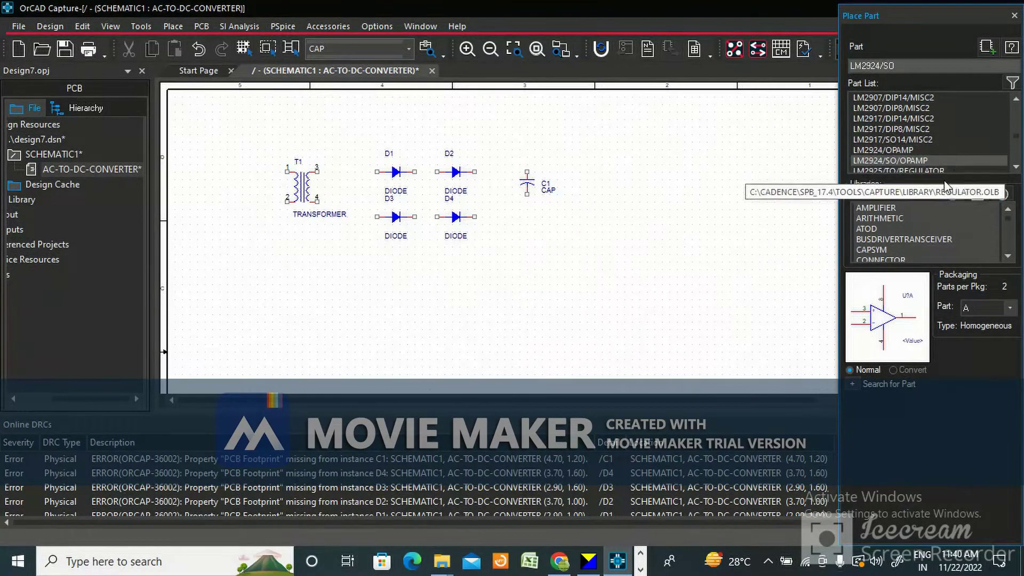
pyautogui.press('Down')
pyautogui.press('Down')
pyautogui.press('Down')
pyautogui.press('Down')
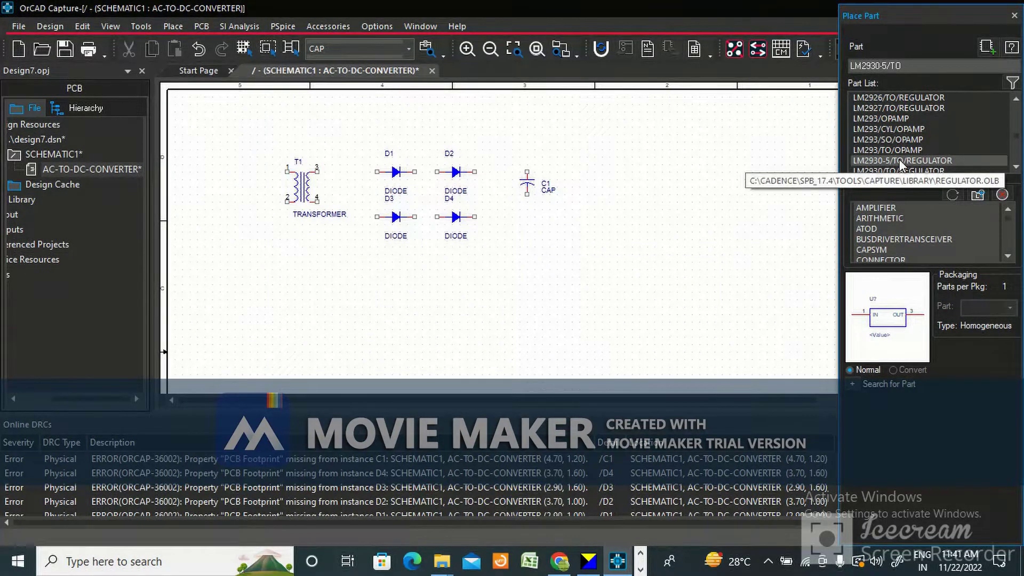
pyautogui.press('Return')
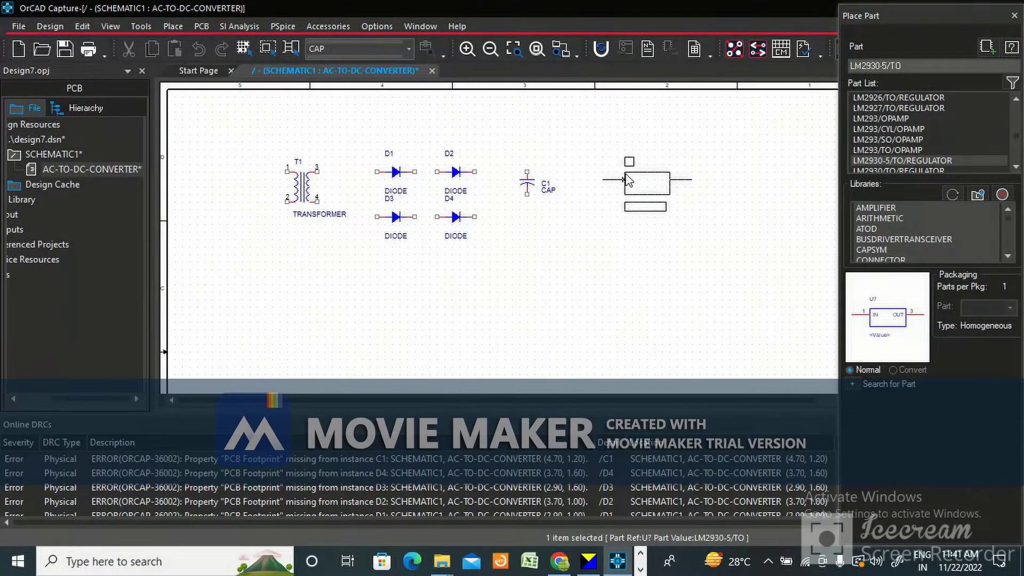
pyautogui.click(627, 180)
pyautogui.press('Escape')
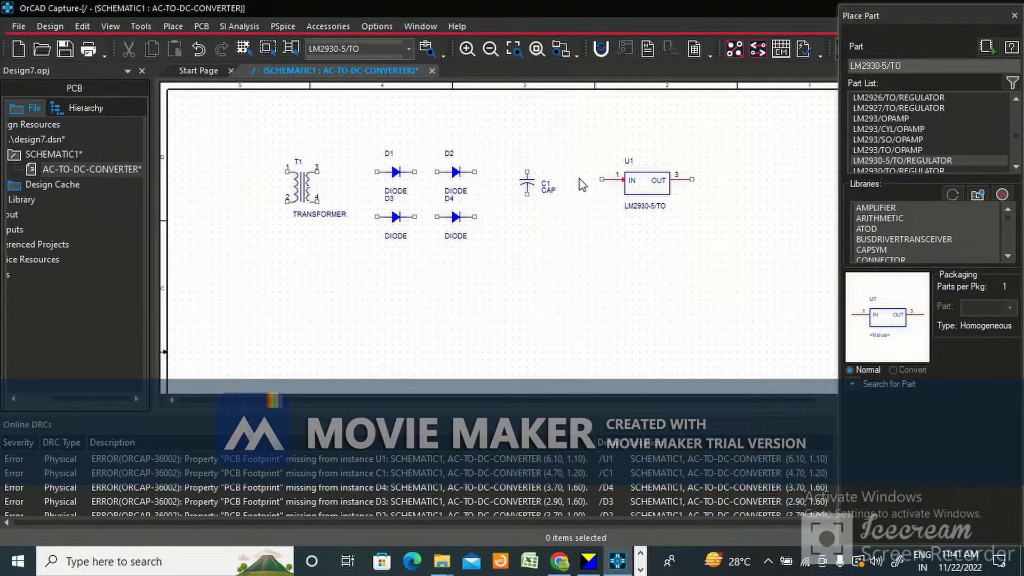
# Step: Move transformer T1 slightly down and to the left, farther from the diodes
pyautogui.keyDown('ctrl'); pyautogui.scroll(2, 408, 192); pyautogui.keyUp('ctrl')
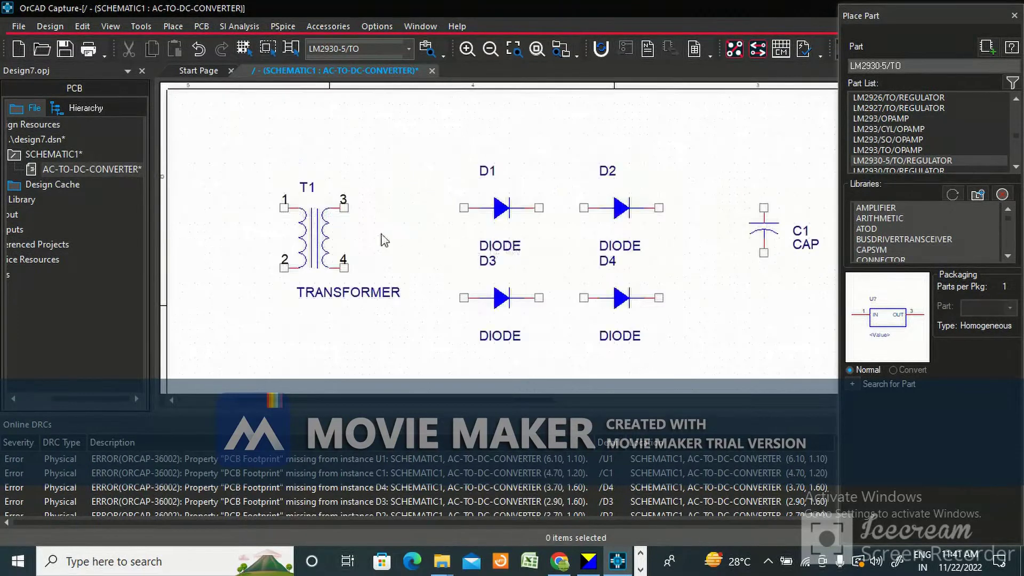
pyautogui.click(326, 235)
pyautogui.moveTo(325, 234); pyautogui.dragTo(283, 257)
pyautogui.click(376, 163)
# Step: Check the reference diagram and swap the positions of diodes D3 and D4 in the lower row
pyautogui.hotkey('alt', 'Tab')
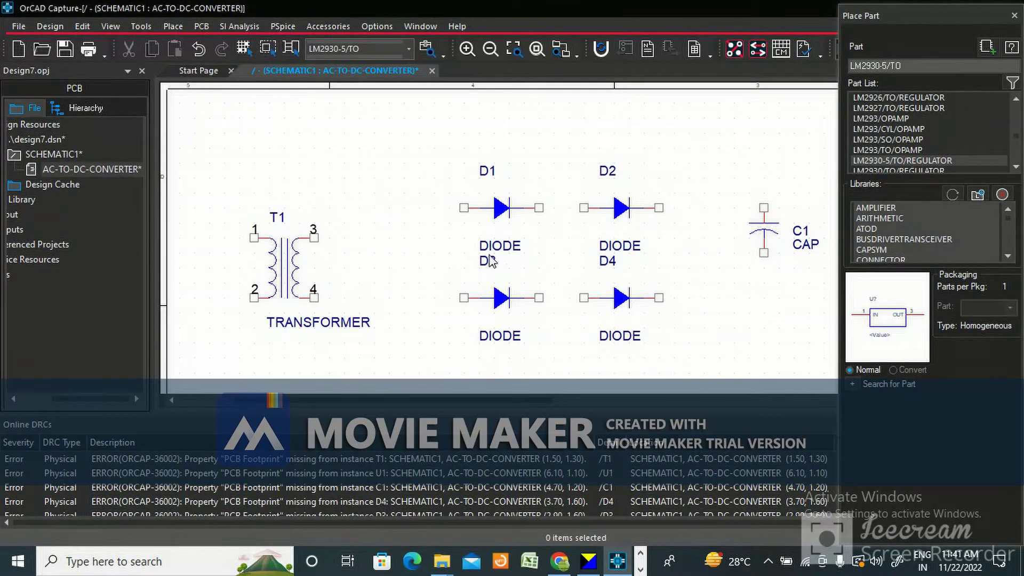
pyautogui.moveTo(621, 299); pyautogui.dragTo(419, 342)
pyautogui.moveTo(505, 297); pyautogui.dragTo(623, 306)
pyautogui.moveTo(467, 322); pyautogui.dragTo(515, 307)
pyautogui.click(433, 251)
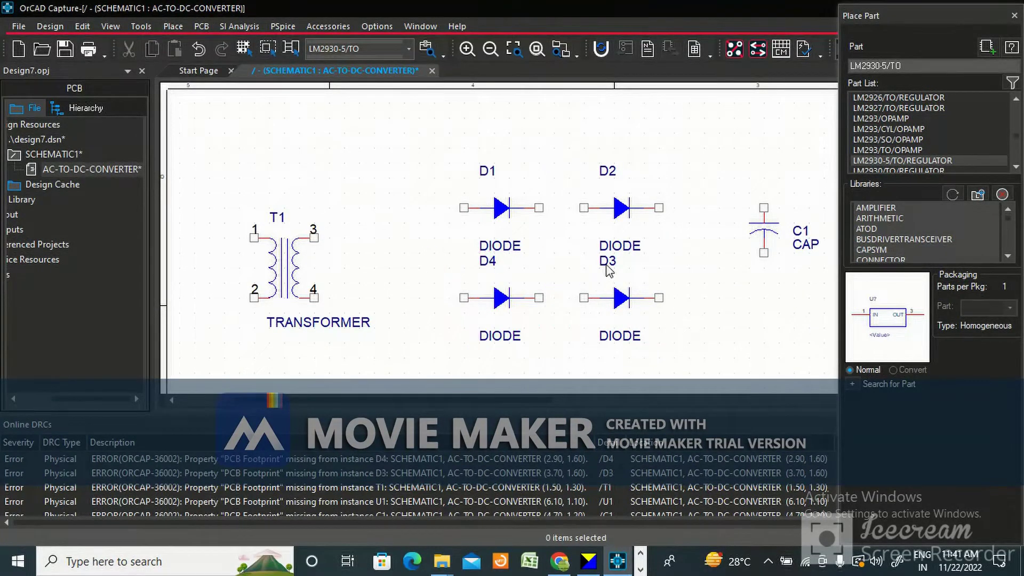
# Step: Move the DIODE value labels of all four diodes up, closer to their symbols
pyautogui.click(512, 246)
pyautogui.moveTo(513, 246); pyautogui.dragTo(512, 231)
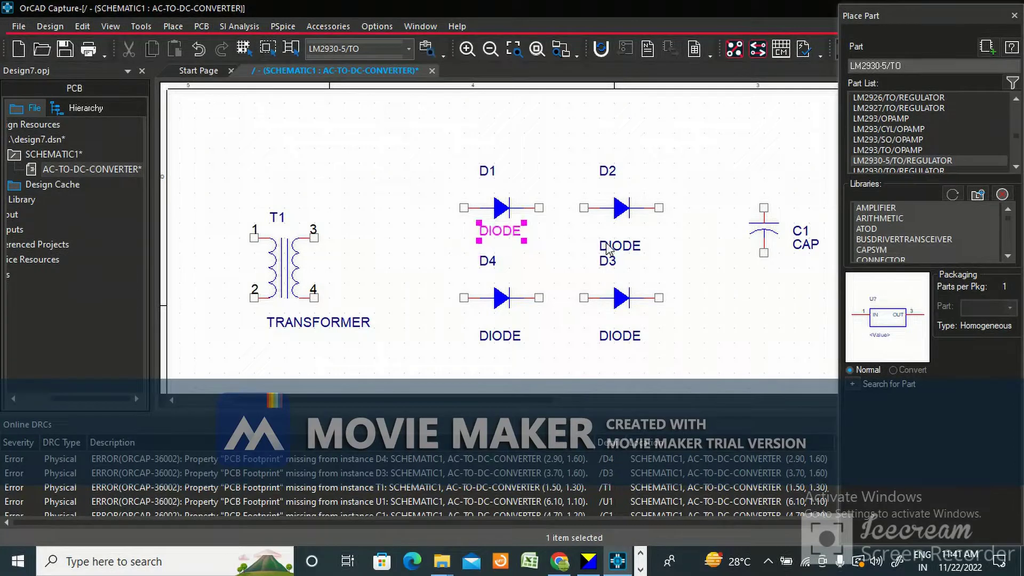
pyautogui.moveTo(628, 252); pyautogui.dragTo(628, 237)
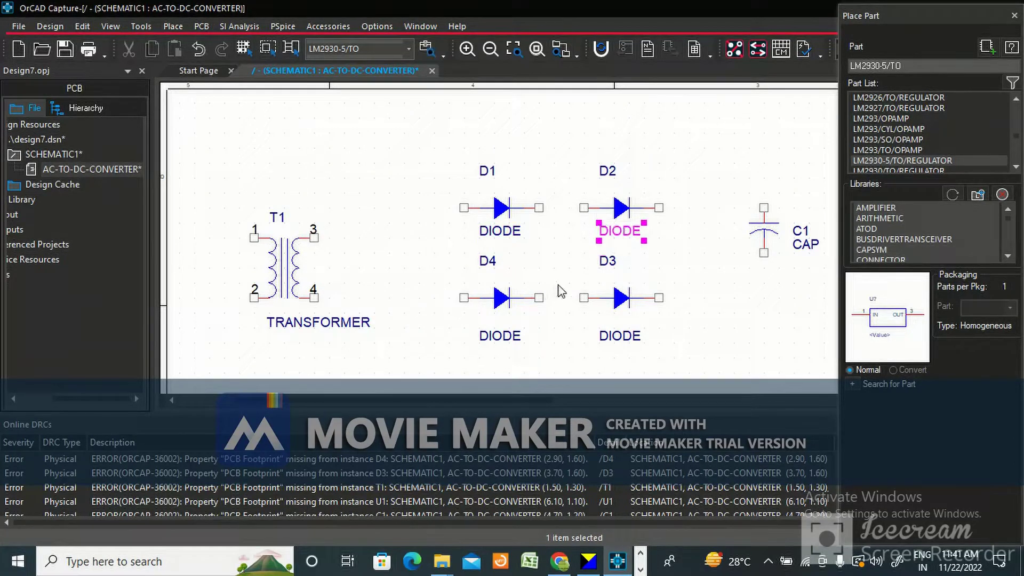
pyautogui.moveTo(503, 335); pyautogui.dragTo(488, 320)
pyautogui.moveTo(610, 341); pyautogui.dragTo(630, 322)
# Step: Reposition the diodes' reference labels, lowering D1 and D2 and raising D4 and D3, each shifted slightly right
pyautogui.moveTo(483, 262); pyautogui.dragTo(499, 246)
pyautogui.moveTo(487, 170); pyautogui.dragTo(502, 185)
pyautogui.moveTo(610, 172); pyautogui.dragTo(625, 186)
pyautogui.moveTo(618, 270); pyautogui.dragTo(638, 259)
pyautogui.click(681, 261)
# Step: Set the value of the two upper diodes D1 and D2 to 1n4007
pyautogui.click(493, 233)
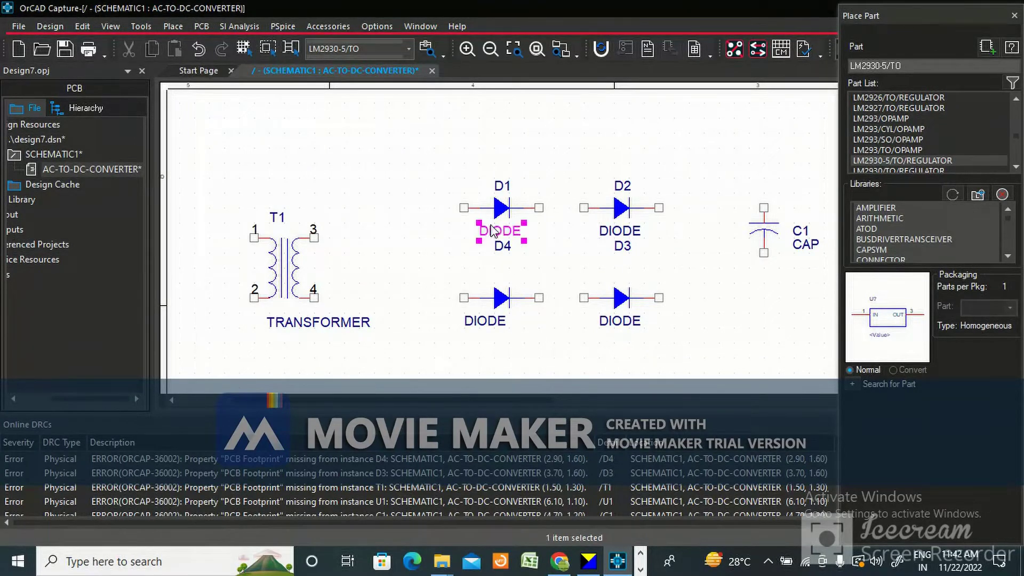
pyautogui.doubleClick(489, 235)
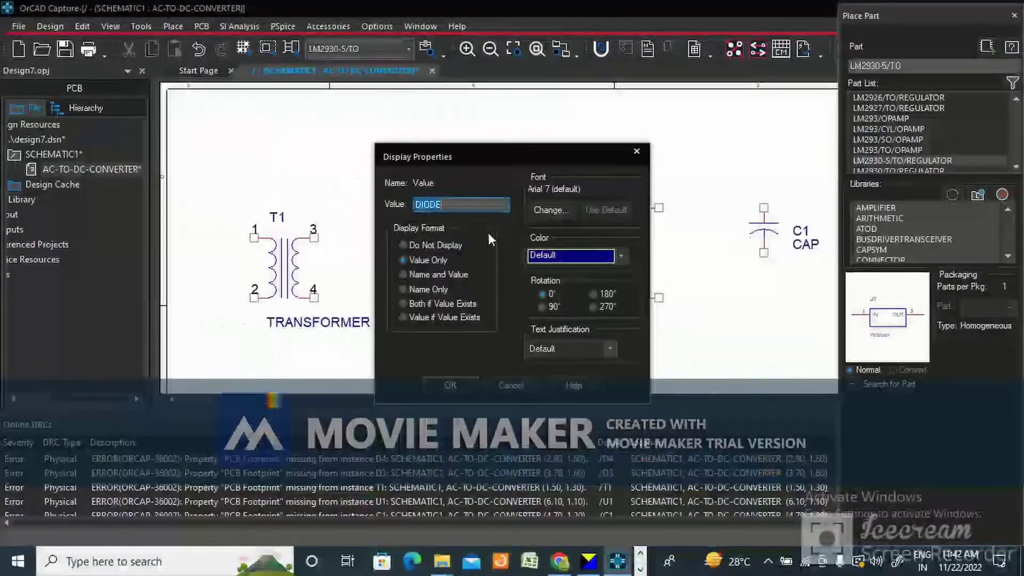
pyautogui.write('1')
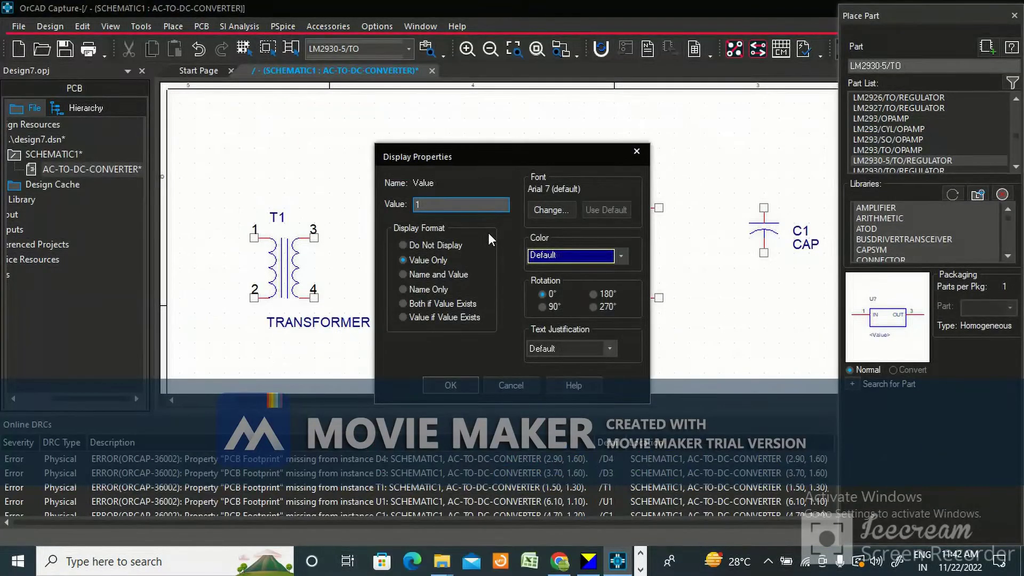
pyautogui.write('n4007')
pyautogui.click(451, 385)
pyautogui.click(555, 270)
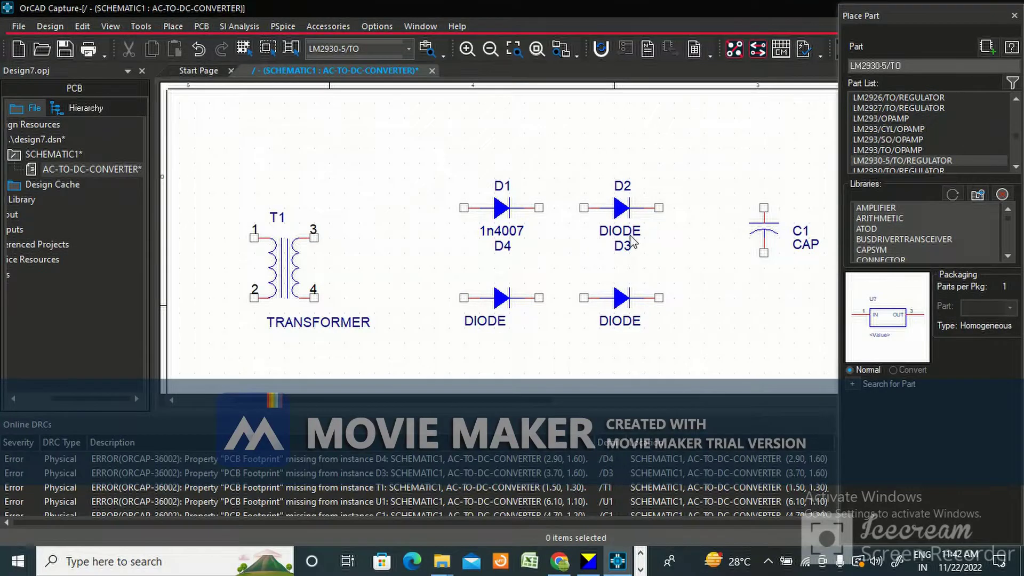
pyautogui.doubleClick(632, 236)
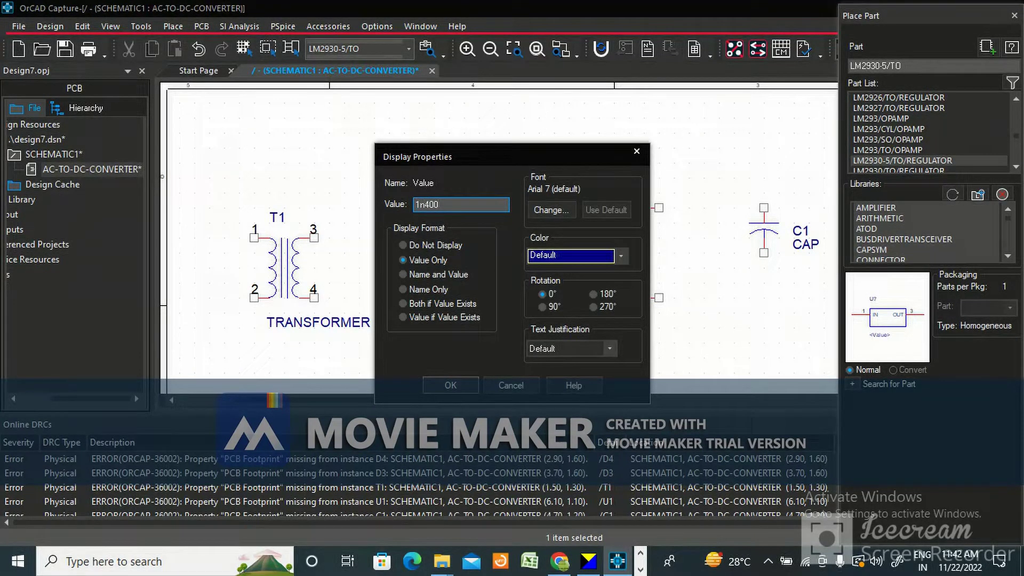
pyautogui.write('1n4007')
pyautogui.click(451, 385)
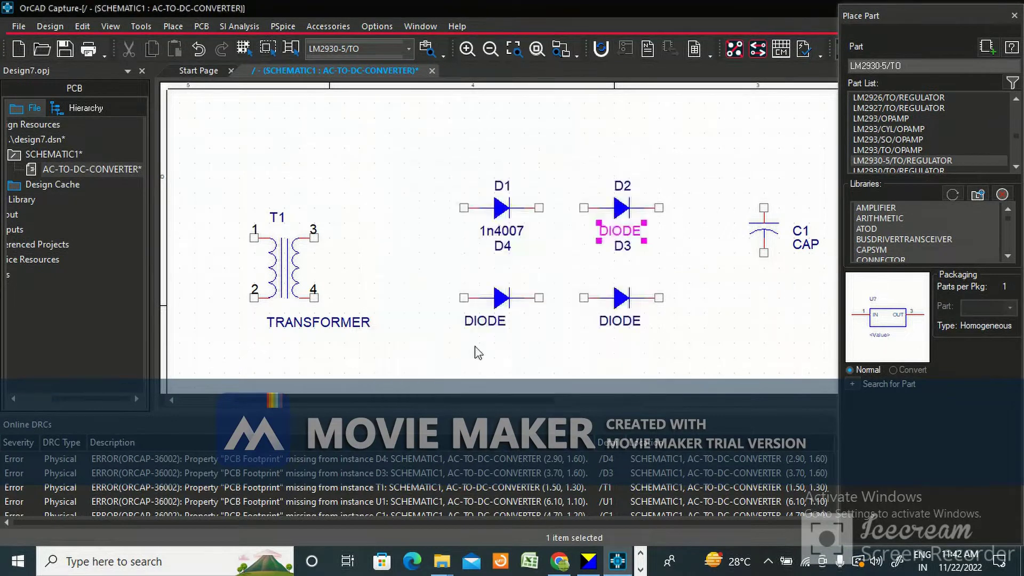
# Step: Set the value of the two lower diodes D4 and D3 to 1n4007
pyautogui.doubleClick(480, 322)
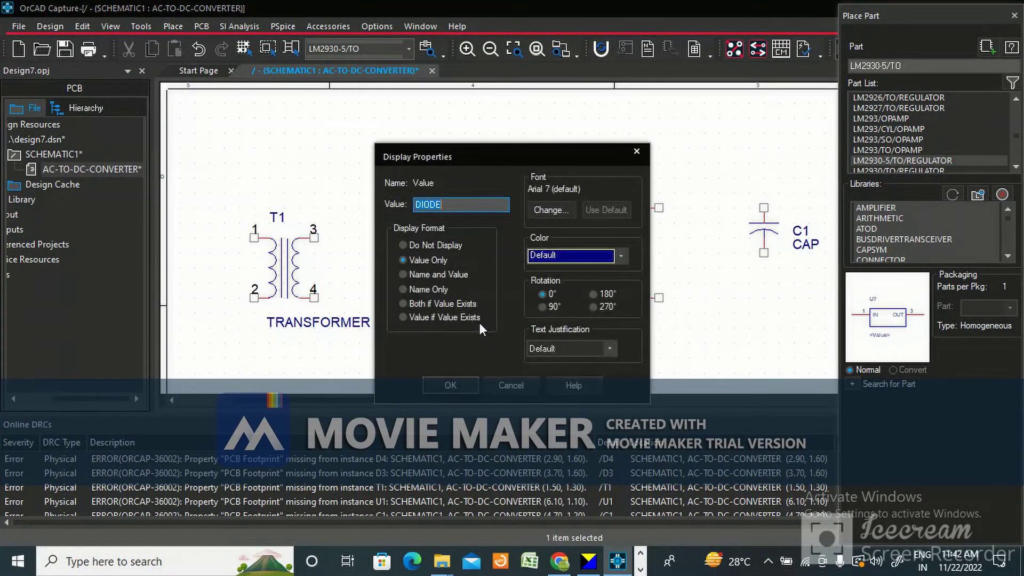
pyautogui.write('1n4')
pyautogui.click(451, 385)
pyautogui.click(634, 326)
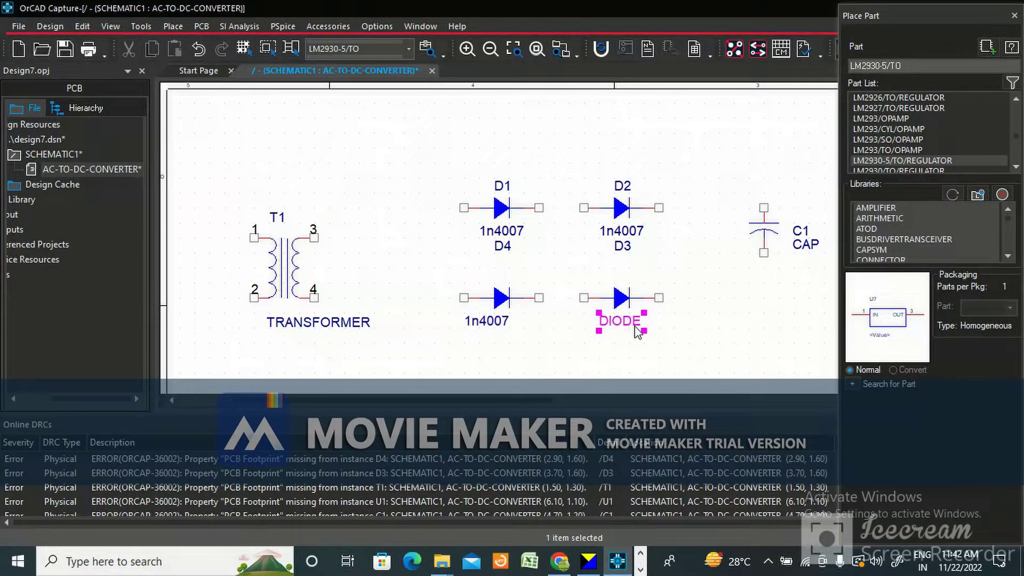
pyautogui.doubleClick(635, 327)
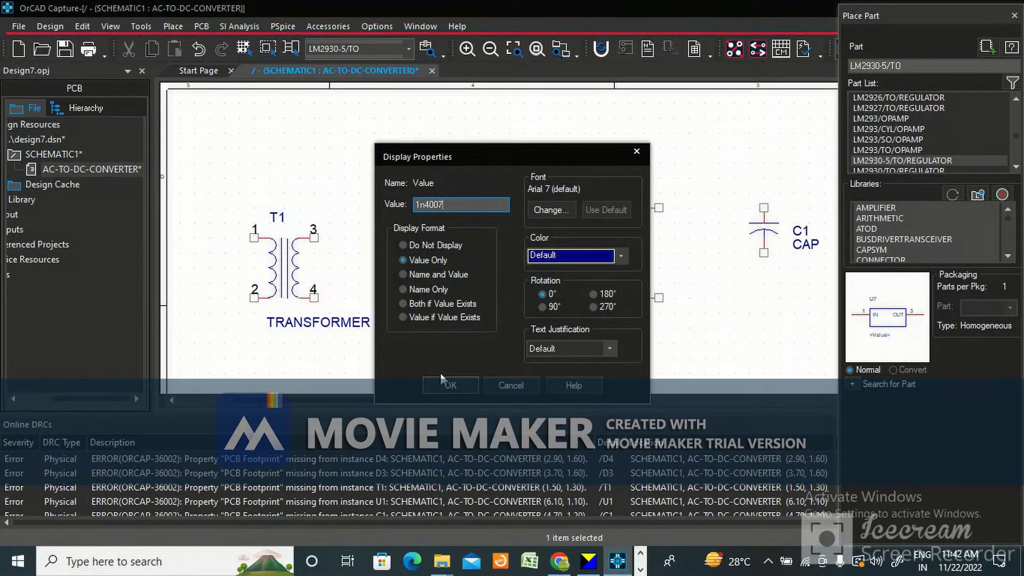
pyautogui.write('1n4007')
pyautogui.click(450, 385)
# Step: Move the D4 and D3 reference labels down so each sits just above its own diode
pyautogui.click(502, 247)
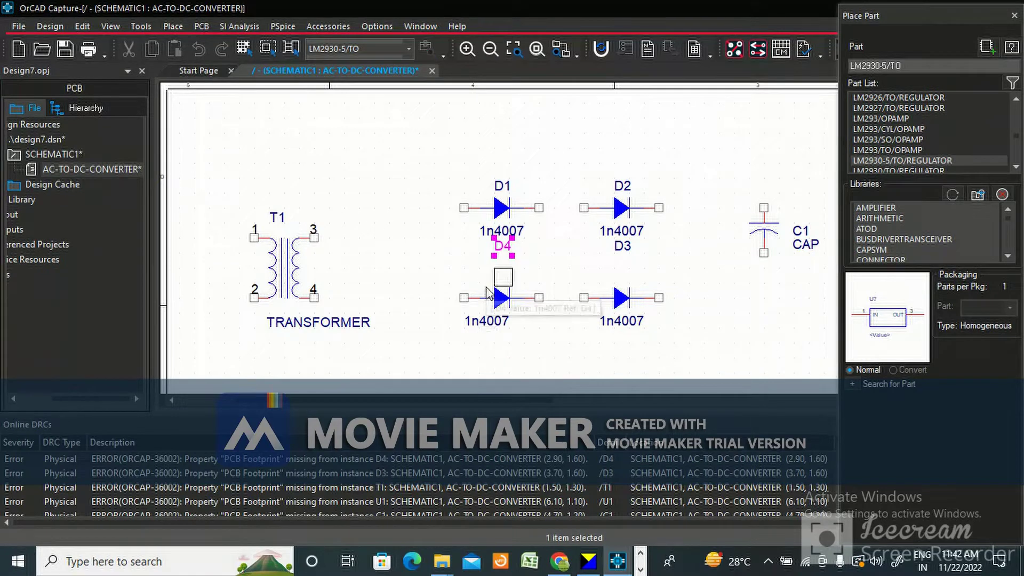
pyautogui.moveTo(487, 294); pyautogui.dragTo(488, 292)
pyautogui.moveTo(630, 251); pyautogui.dragTo(632, 293)
pyautogui.click(665, 261)
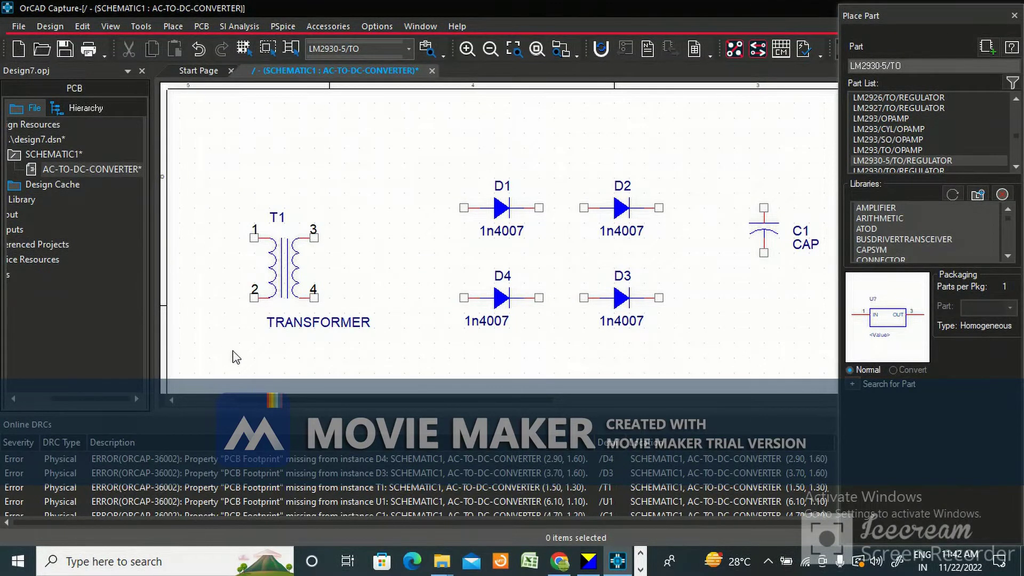
# Step: Place a CON2 connector, mirrored horizontally, to the left of transformer T1
pyautogui.click(853, 67)
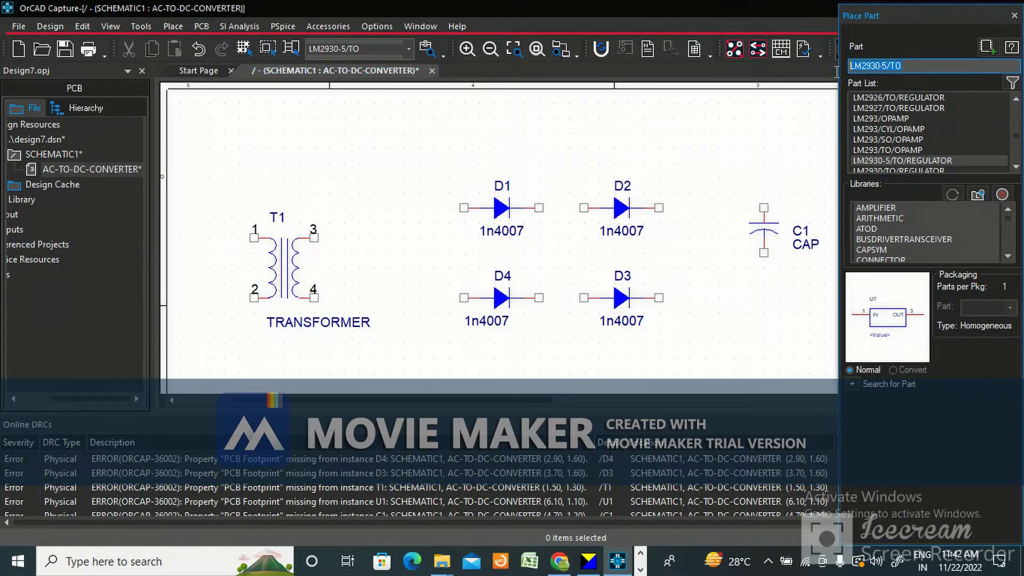
pyautogui.write('con2')
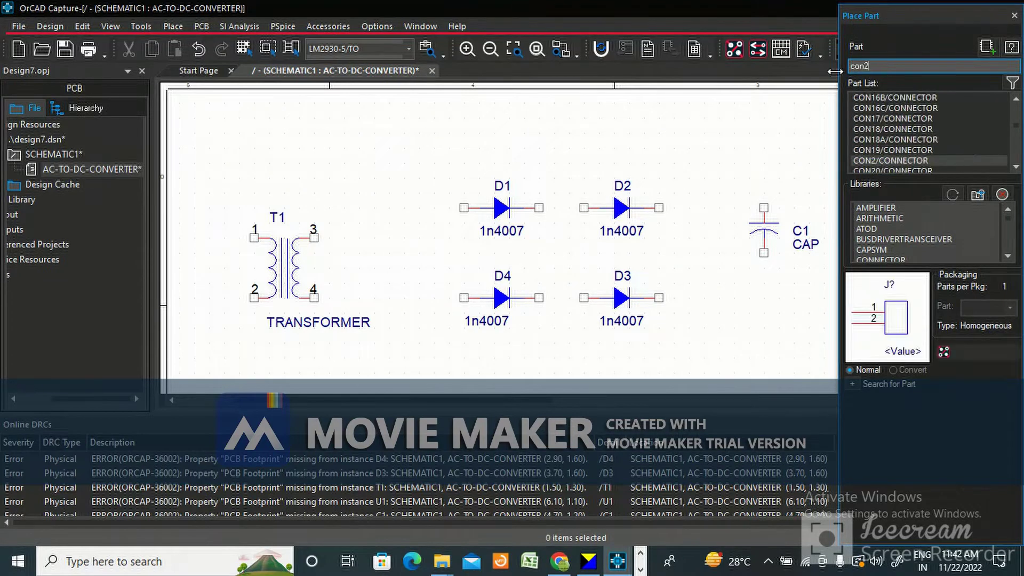
pyautogui.click(987, 47)
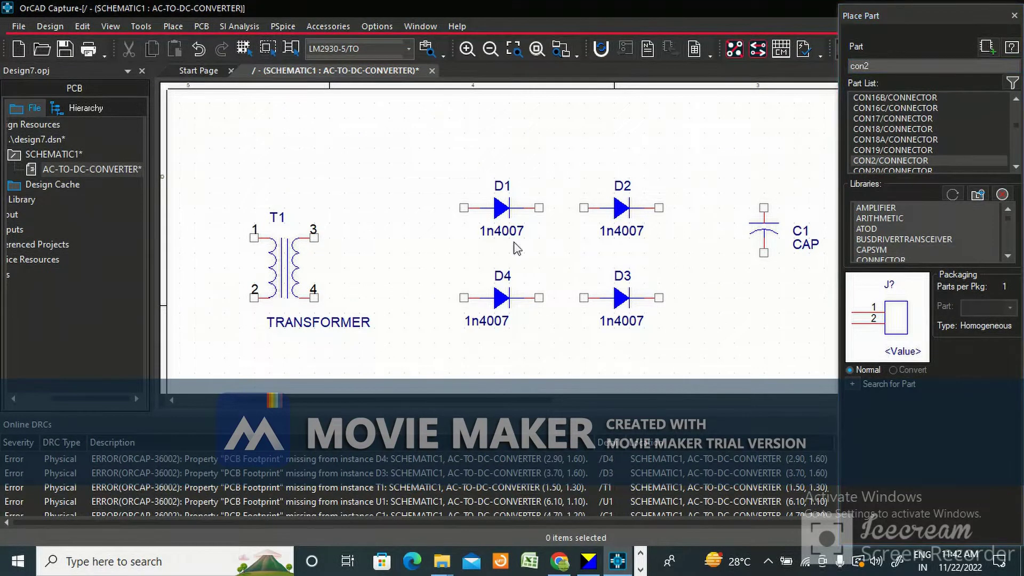
pyautogui.rightClick(343, 136)
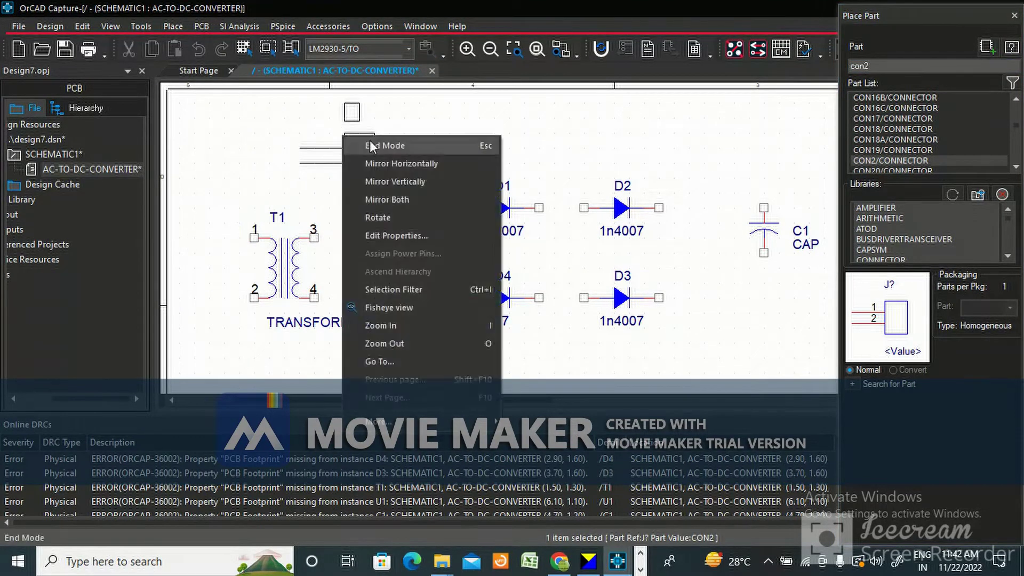
pyautogui.click(377, 165)
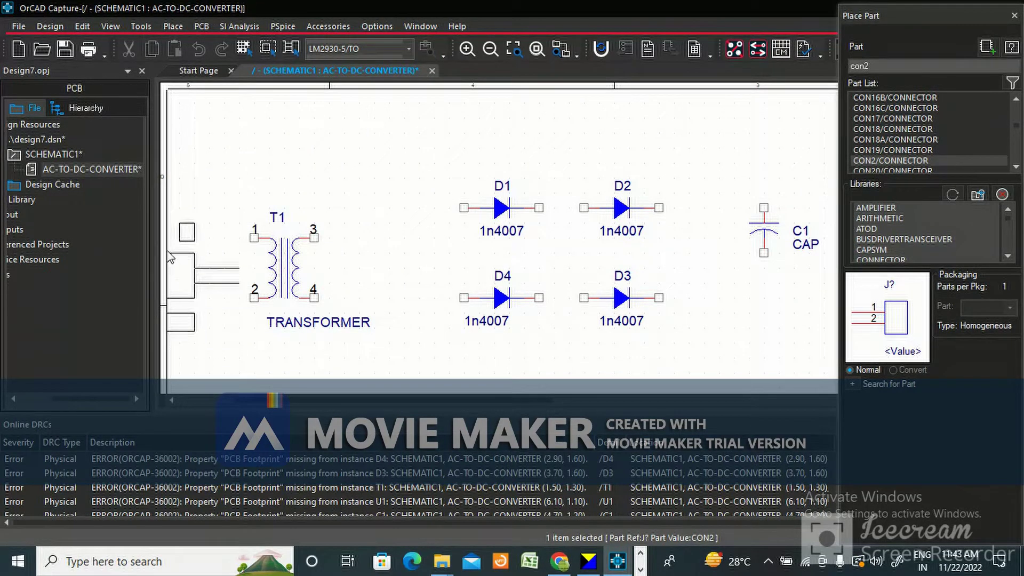
pyautogui.click(184, 258)
pyautogui.press('Escape')
# Step: Move transformer T1 right toward the diodes and reposition connector J1 so a gap for wiring remains between them
pyautogui.moveTo(290, 265); pyautogui.dragTo(380, 265)
pyautogui.click(313, 173)
pyautogui.moveTo(201, 271); pyautogui.dragTo(231, 256)
pyautogui.click(249, 207)
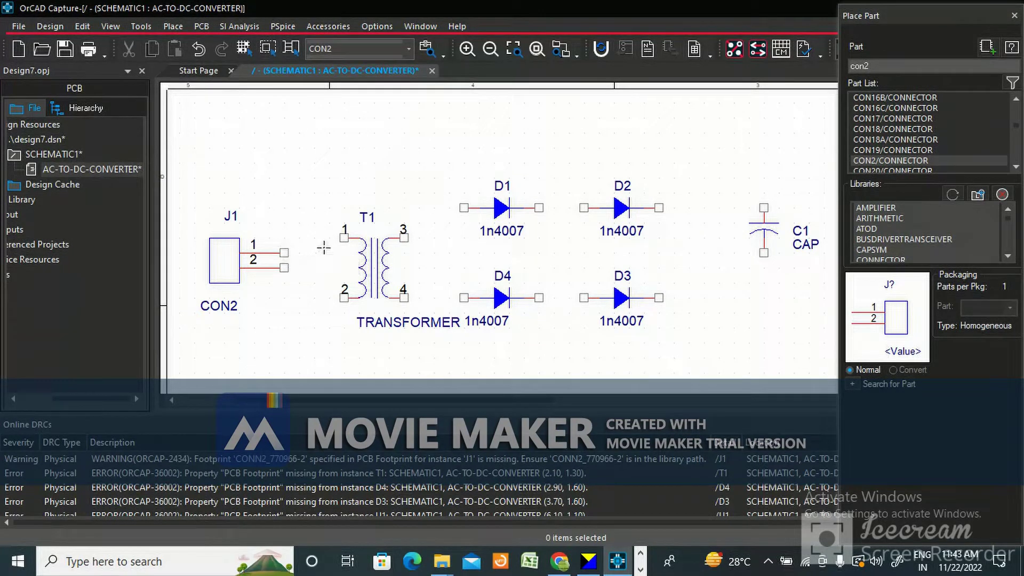
# Step: Wire connector J1 pin 1 to transformer T1 pin 1
pyautogui.click(283, 253)
pyautogui.click(263, 174)
pyautogui.click(174, 28)
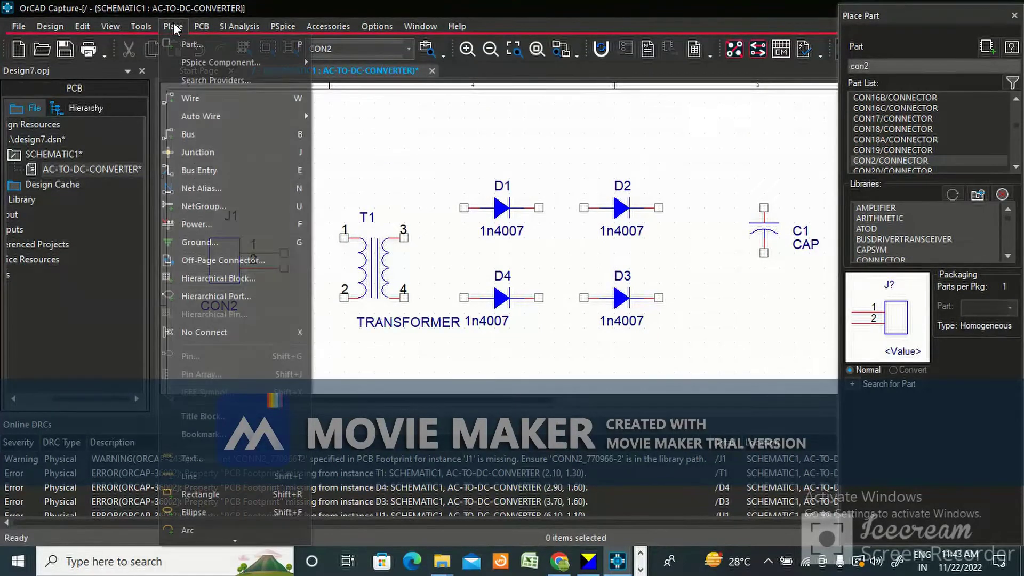
pyautogui.click(208, 98)
pyautogui.click(284, 253)
pyautogui.click(299, 252)
pyautogui.click(316, 238)
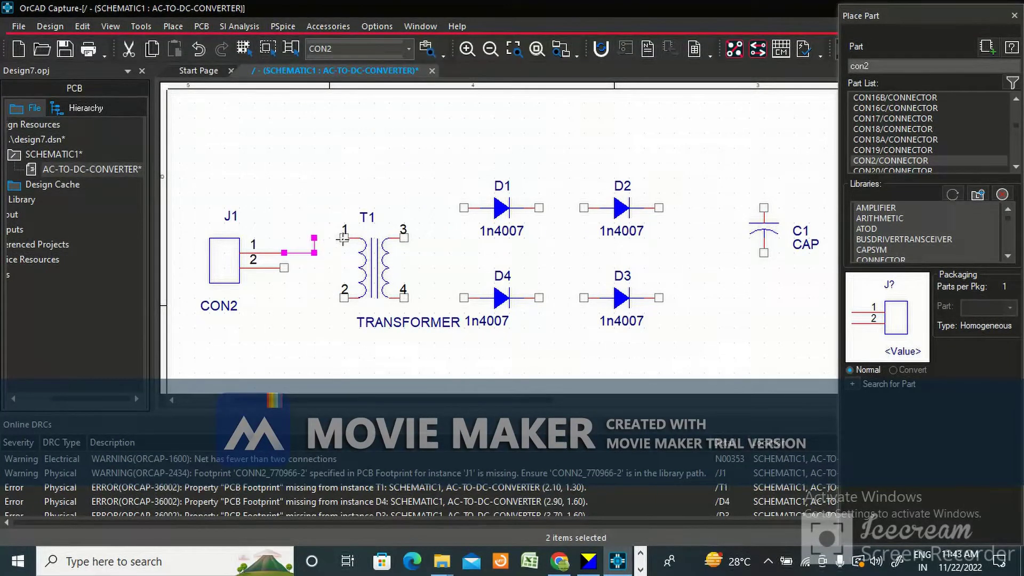
pyautogui.click(344, 238)
# Step: Wire connector J1 pin 2 to transformer T1 pin 2
pyautogui.click(284, 268)
pyautogui.click(299, 268)
pyautogui.click(315, 298)
pyautogui.click(344, 298)
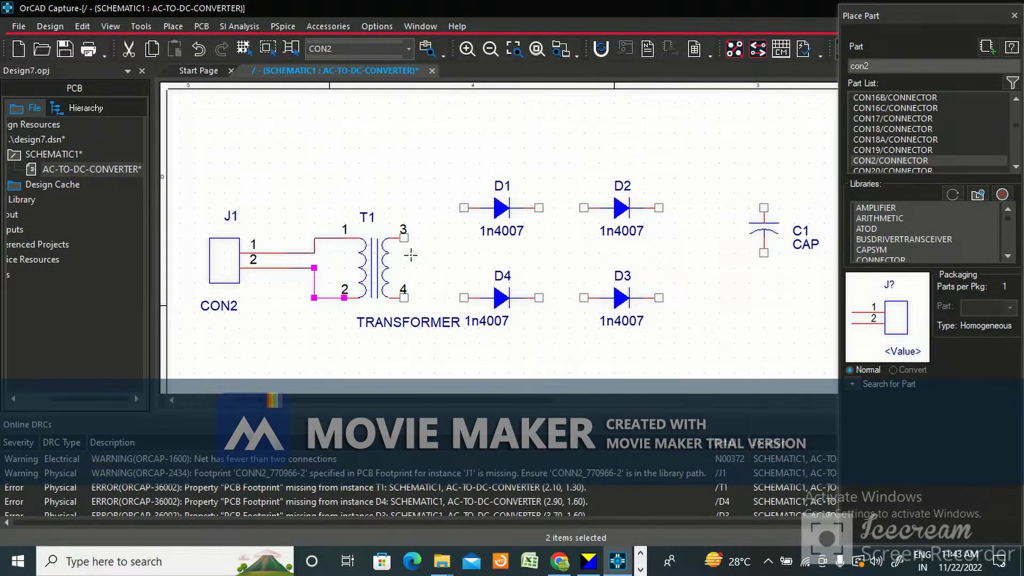
# Step: Draw a wire from transformer pin 3 to D1 and delete its branch to D1, keeping the short stub at pin 3
pyautogui.click(404, 238)
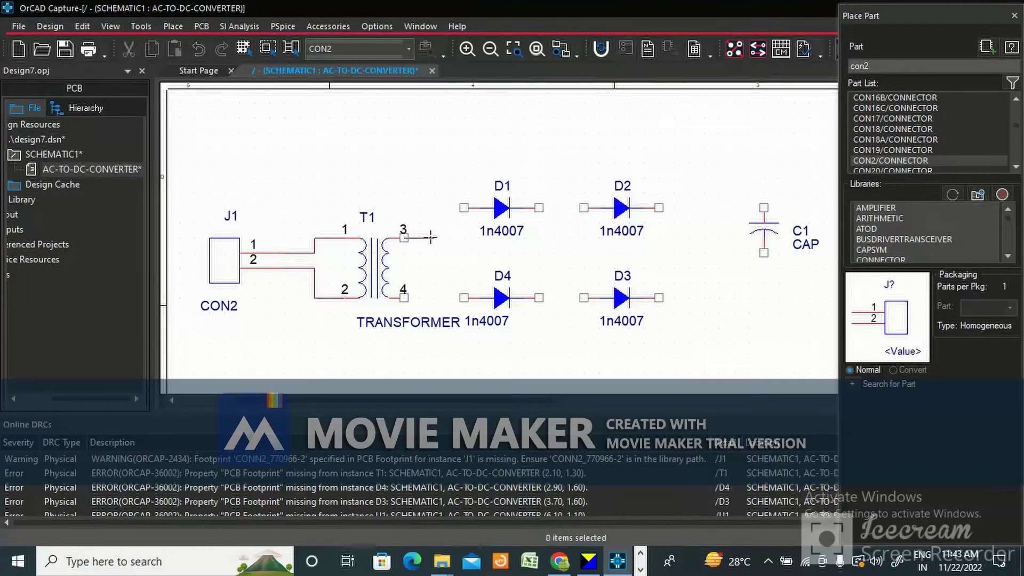
pyautogui.click(434, 208)
pyautogui.click(464, 208)
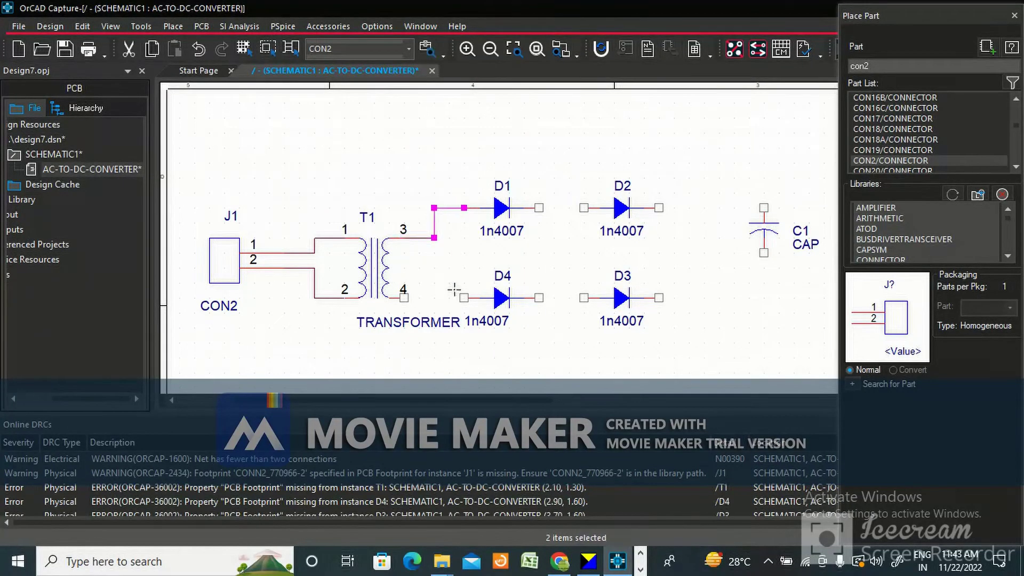
pyautogui.press('Escape')
pyautogui.click(435, 228)
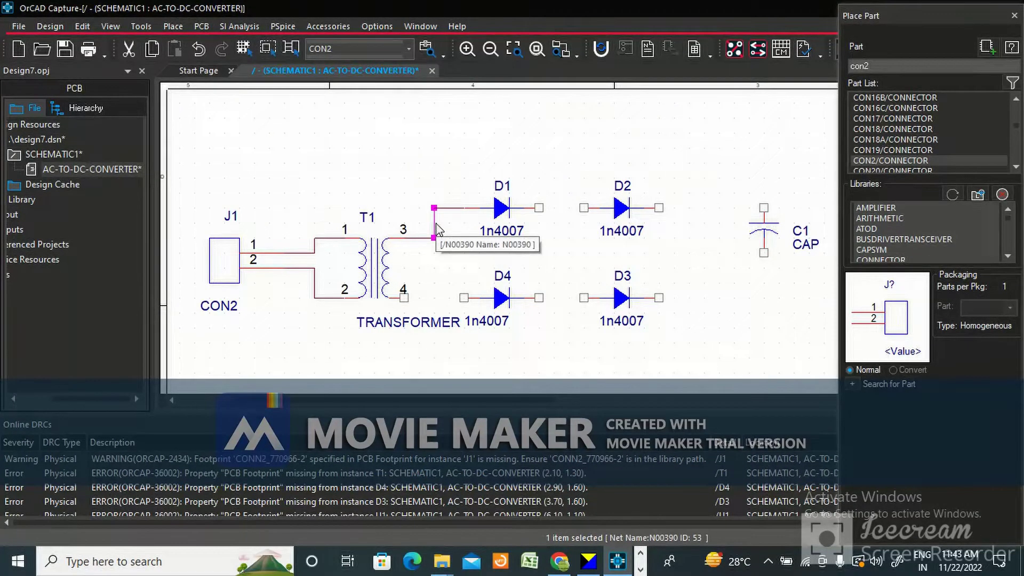
pyautogui.press('Delete')
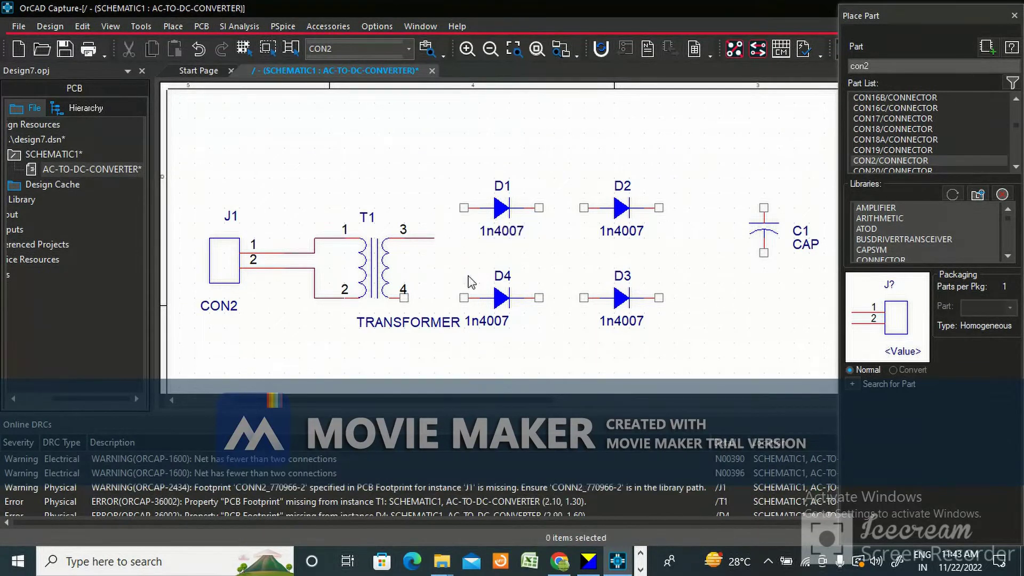
# Step: Join the left ends of D1 and D4 with a wire and connect transformer pin 3 to its middle
pyautogui.click(465, 208)
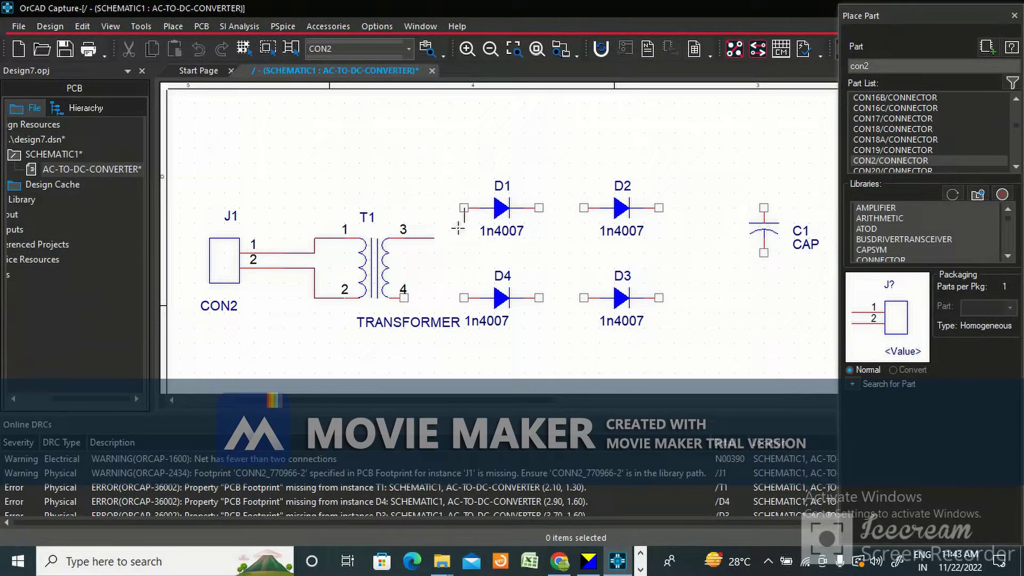
pyautogui.click(464, 297)
pyautogui.click(435, 237)
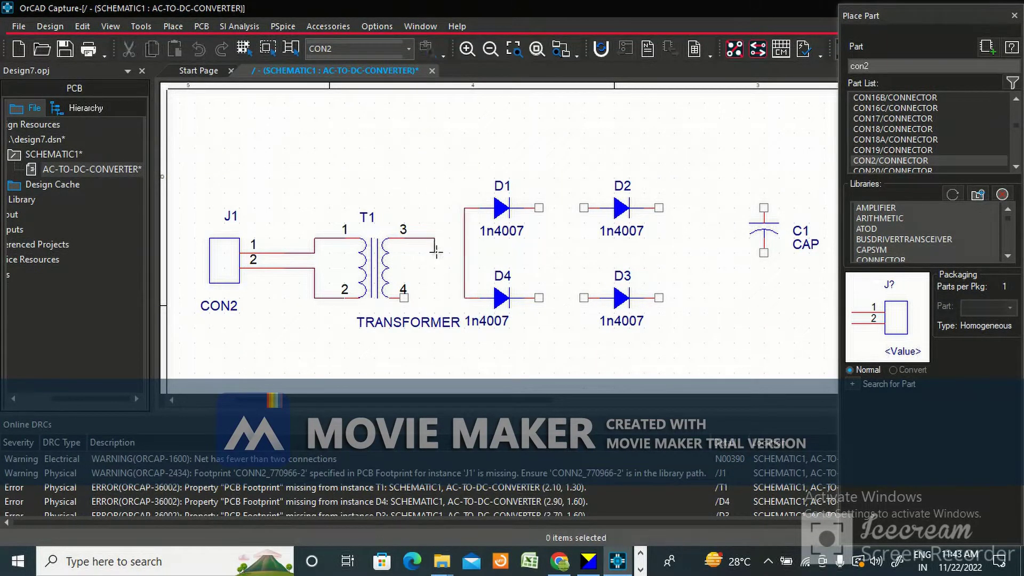
pyautogui.click(463, 253)
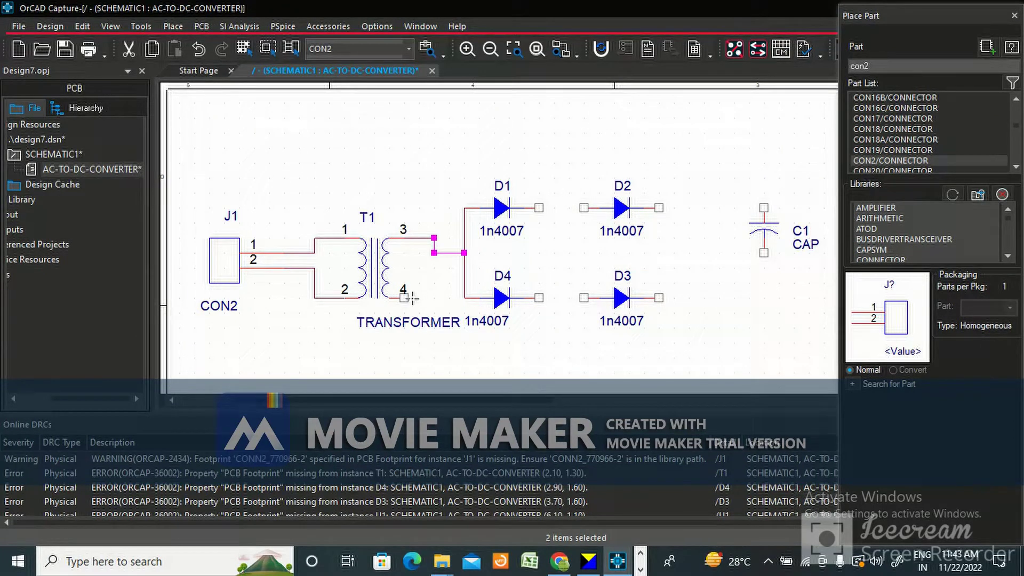
# Step: Wire D4 to D3 and D1 to D2 across the gaps between the diodes
pyautogui.click(540, 297)
pyautogui.click(584, 298)
pyautogui.click(539, 208)
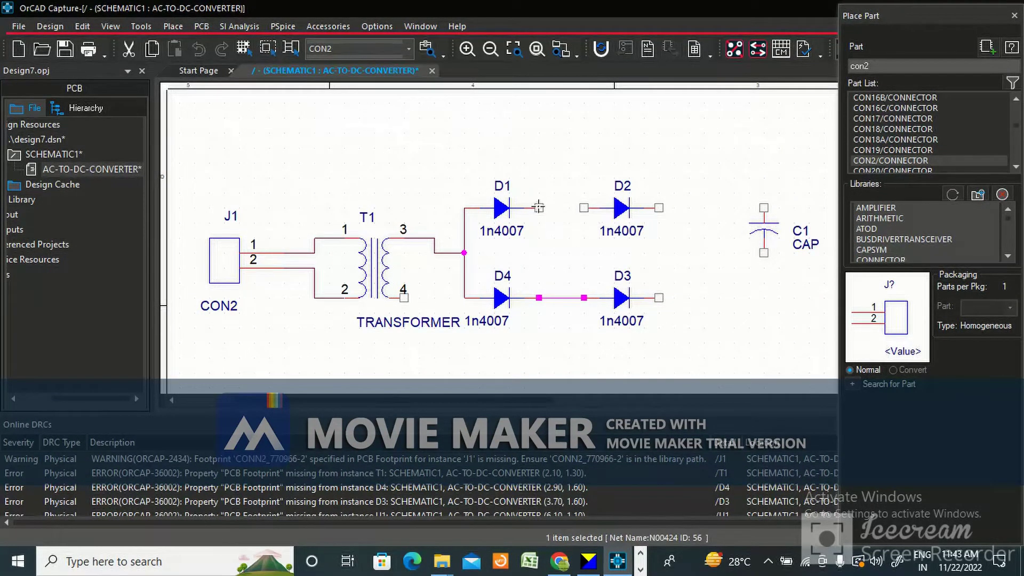
pyautogui.click(584, 207)
pyautogui.press('Escape')
# Step: Remove transformer pin 3's link to the D1–D4 wire and route it over D1 to the wire between D1 and D2
pyautogui.click(451, 253)
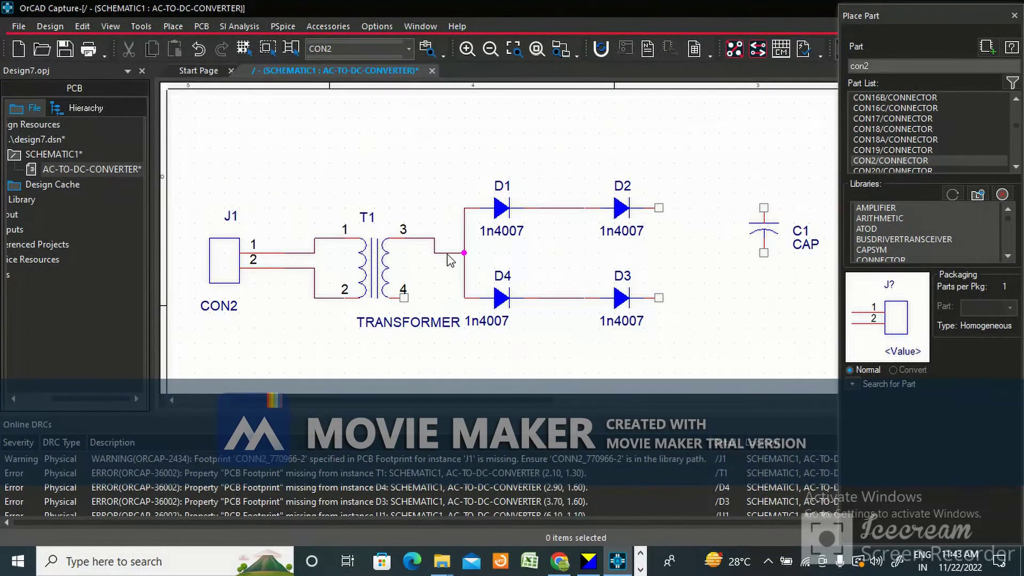
pyautogui.press('Delete')
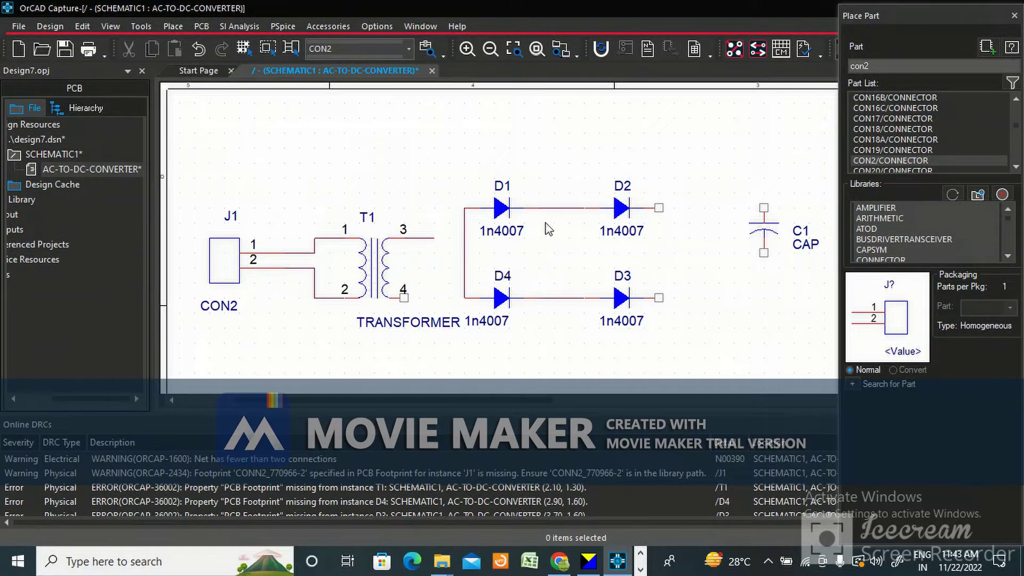
pyautogui.moveTo(568, 208); pyautogui.dragTo(437, 238)
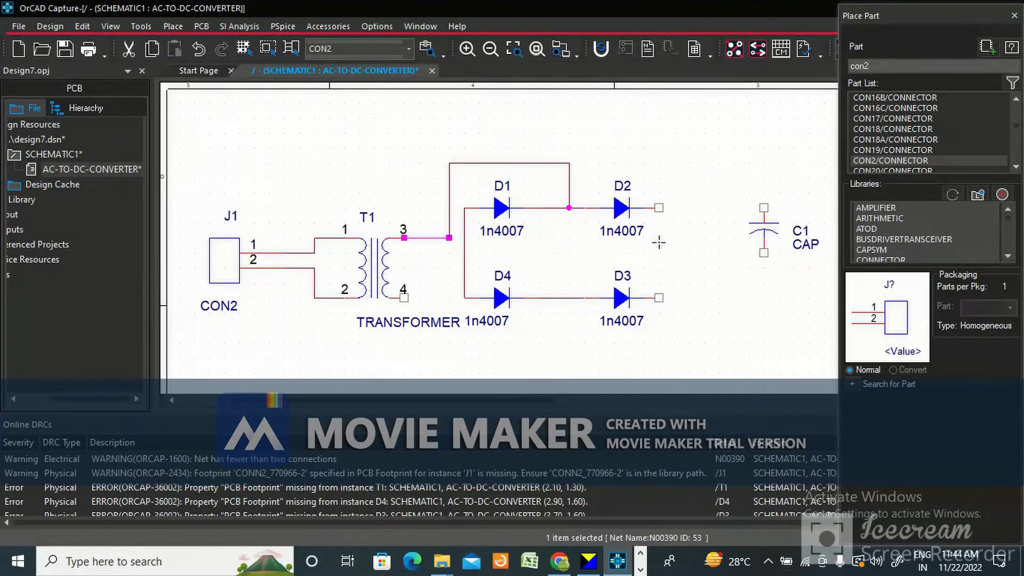
# Step: Draw a short wire stub out of transformer pin 4 and check the connections in the reference diagram
pyautogui.click(427, 298)
pyautogui.click(404, 298)
pyautogui.click(435, 297)
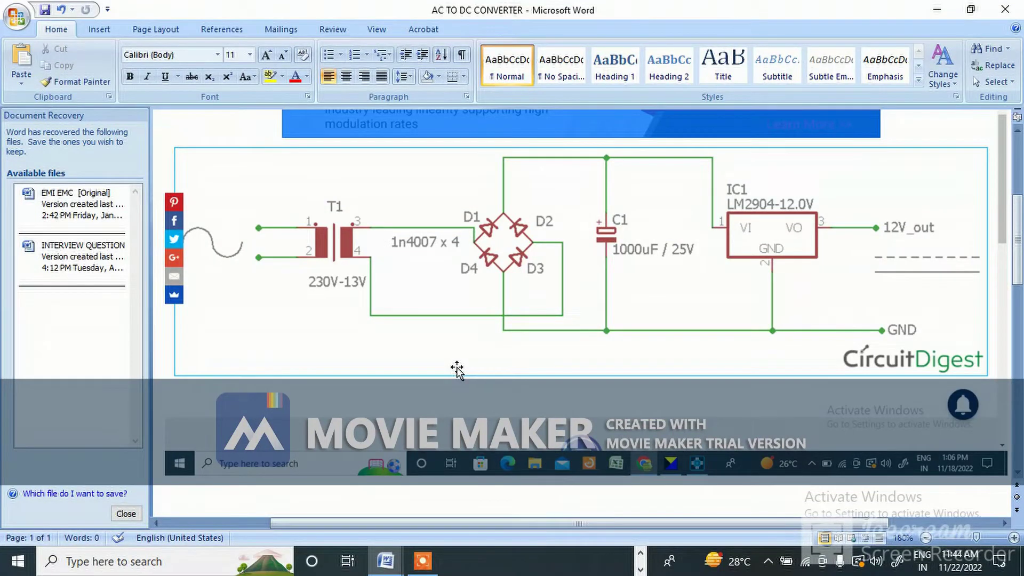
pyautogui.press('alt')
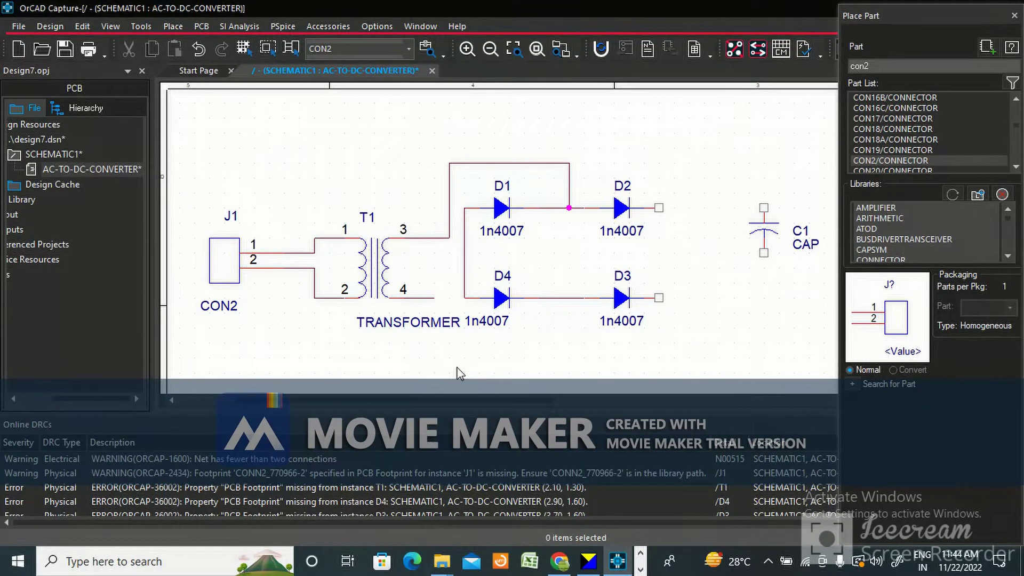
# Step: Delete the wire segments routed over D1 between transformer pin 3 and the D1–D2 wire
pyautogui.click(569, 184)
pyautogui.press('Delete')
pyautogui.click(567, 163)
pyautogui.press('Delete')
pyautogui.click(449, 176)
pyautogui.press('Delete')
# Step: Connect the wire from transformer pin 3 to the middle of the D1–D4 wire
pyautogui.press('w')
pyautogui.click(465, 253)
pyautogui.click(449, 238)
pyautogui.press('Escape')
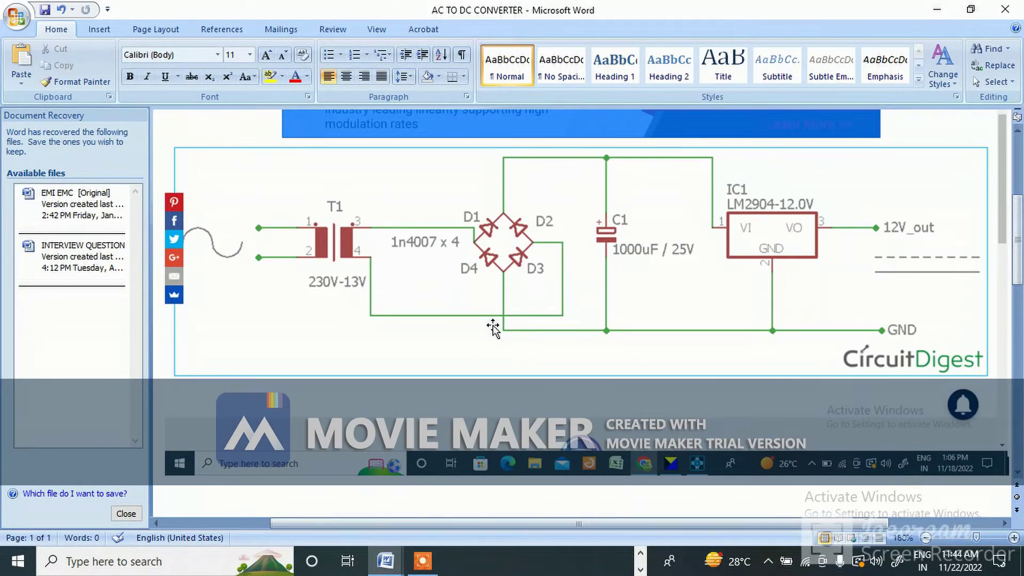
# Step: Mirror diode D4 horizontally after consulting the reference diagram
pyautogui.hotkey('alt', 'Tab')
pyautogui.click(501, 300)
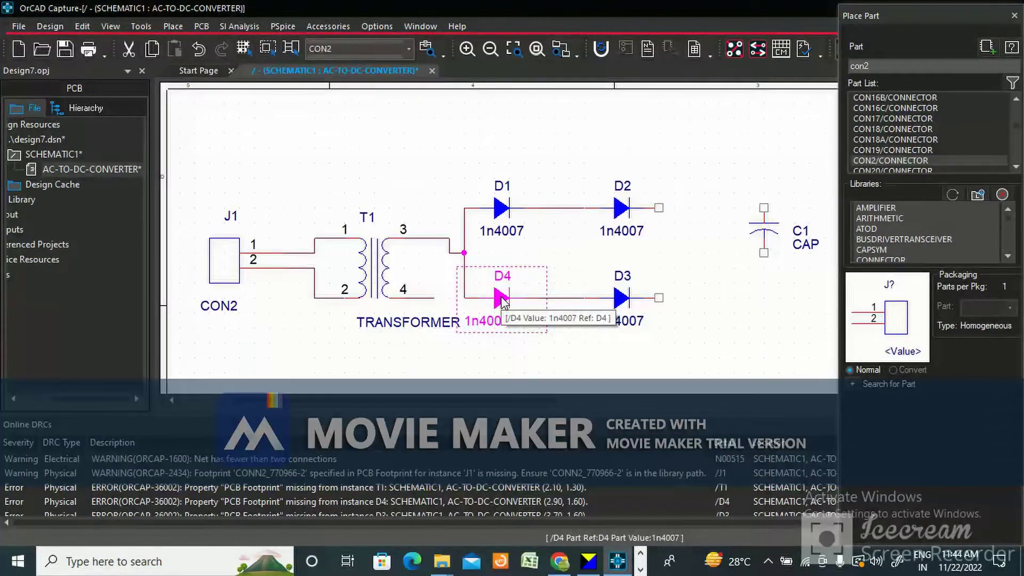
pyautogui.rightClick(501, 300)
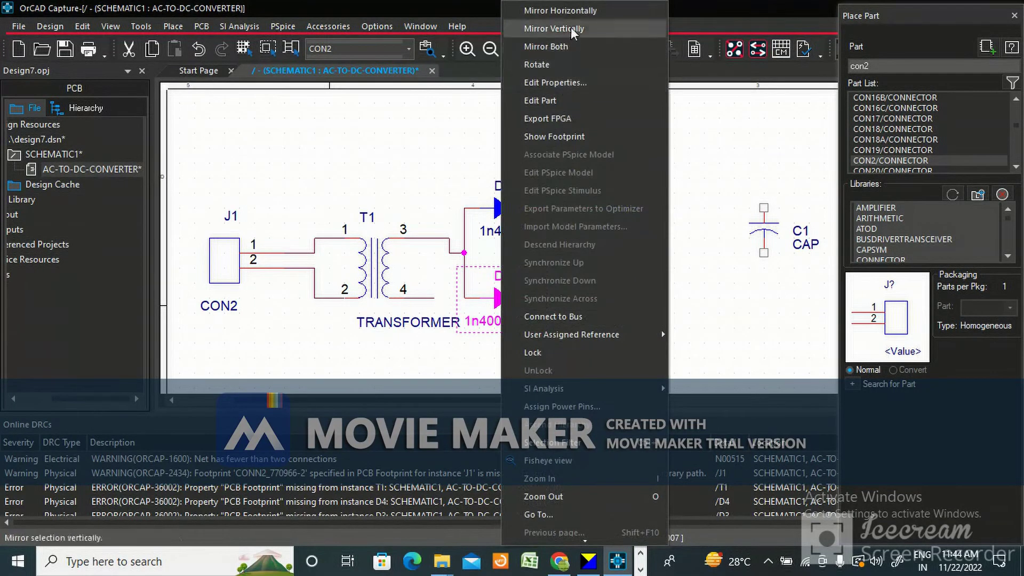
pyautogui.click(577, 10)
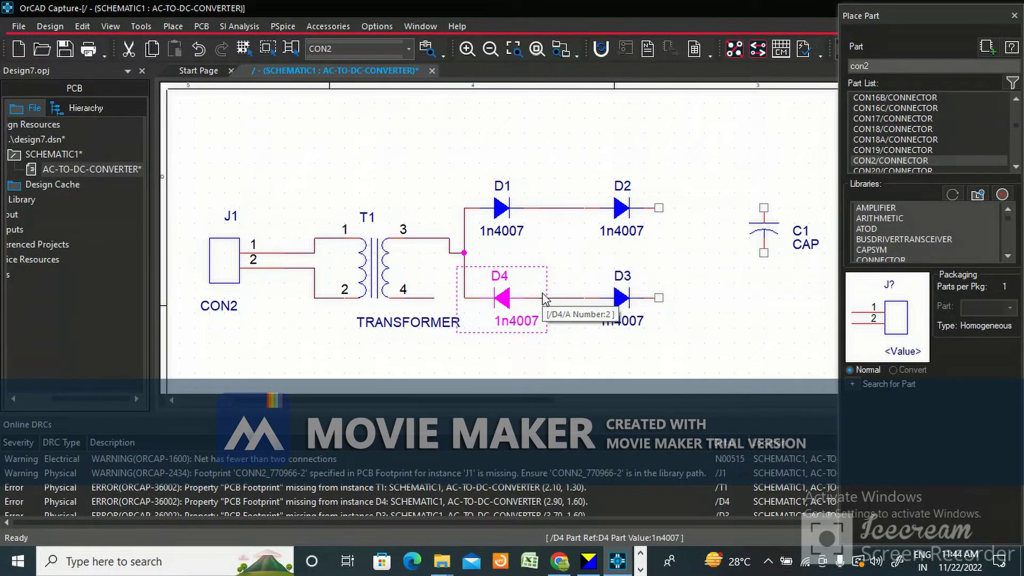
# Step: Check the bridge orientation in the reference diagram and mirror diode D2 horizontally
pyautogui.hotkey('alt', 'Tab')
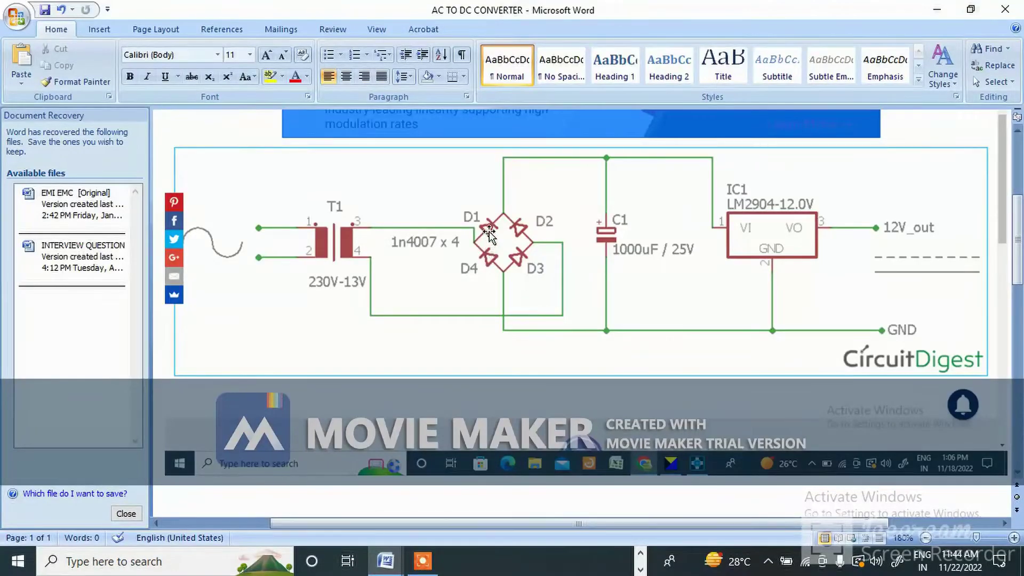
pyautogui.hotkey('alt', 'Tab')
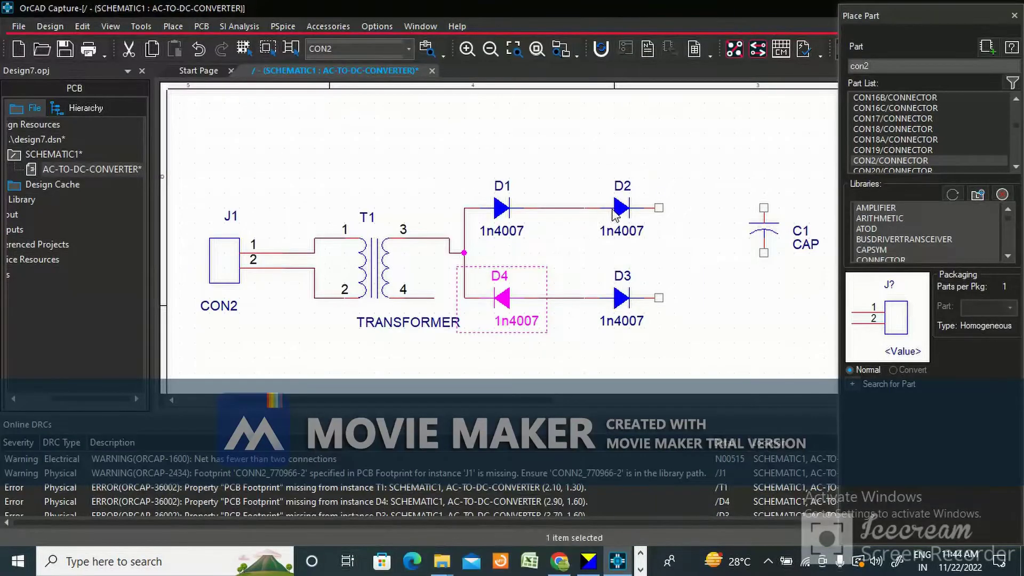
pyautogui.hotkey('alt', 'Tab')
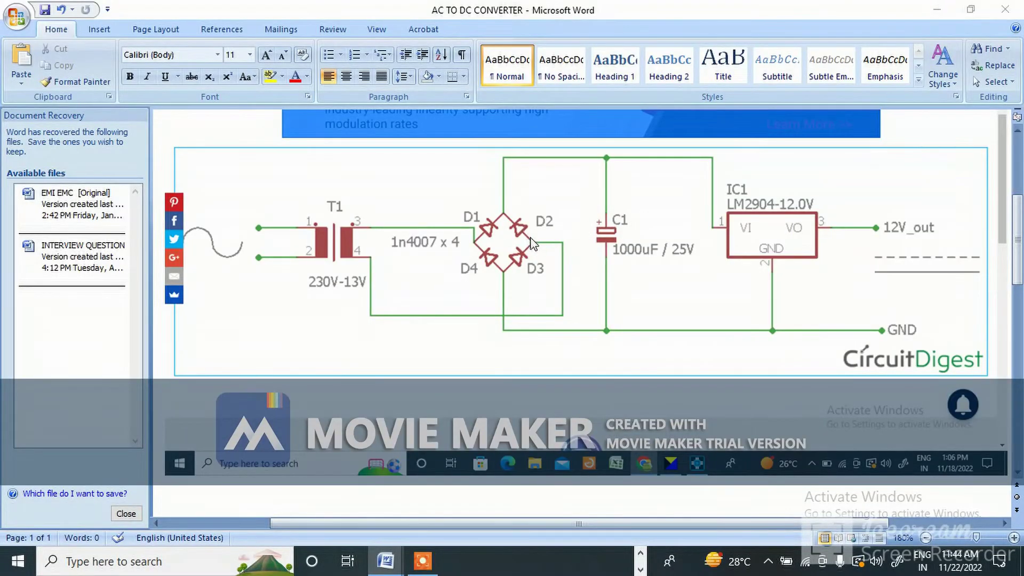
pyautogui.hotkey('alt', 'Tab')
pyautogui.click(619, 214)
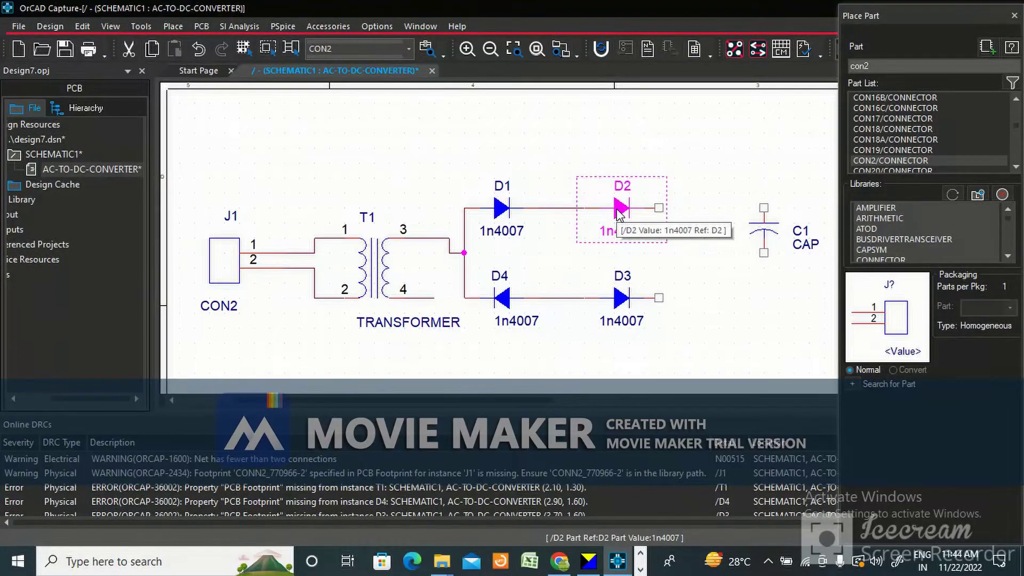
pyautogui.rightClick(617, 211)
pyautogui.click(643, 7)
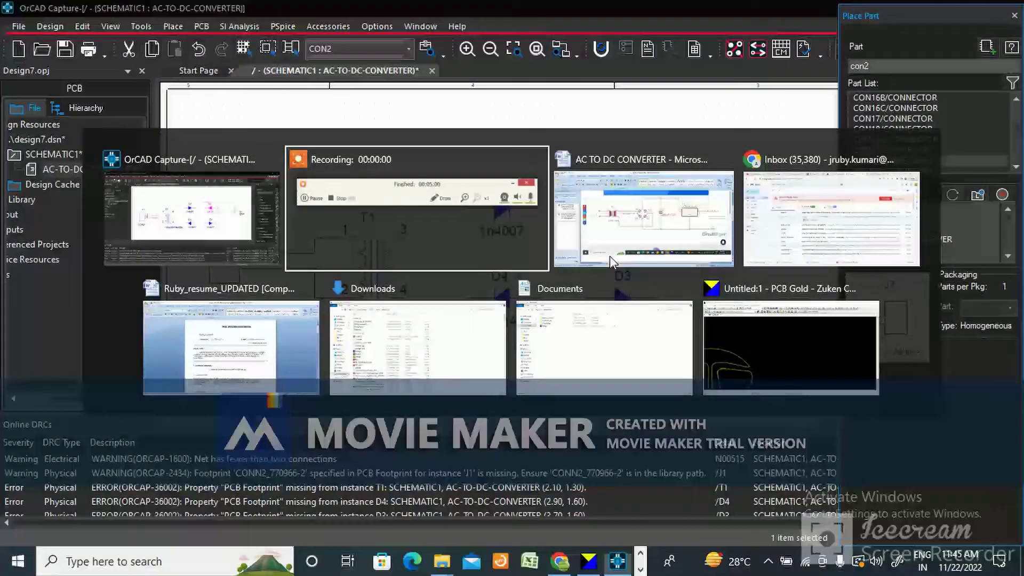
pyautogui.hotkey('alt', 'Tab')
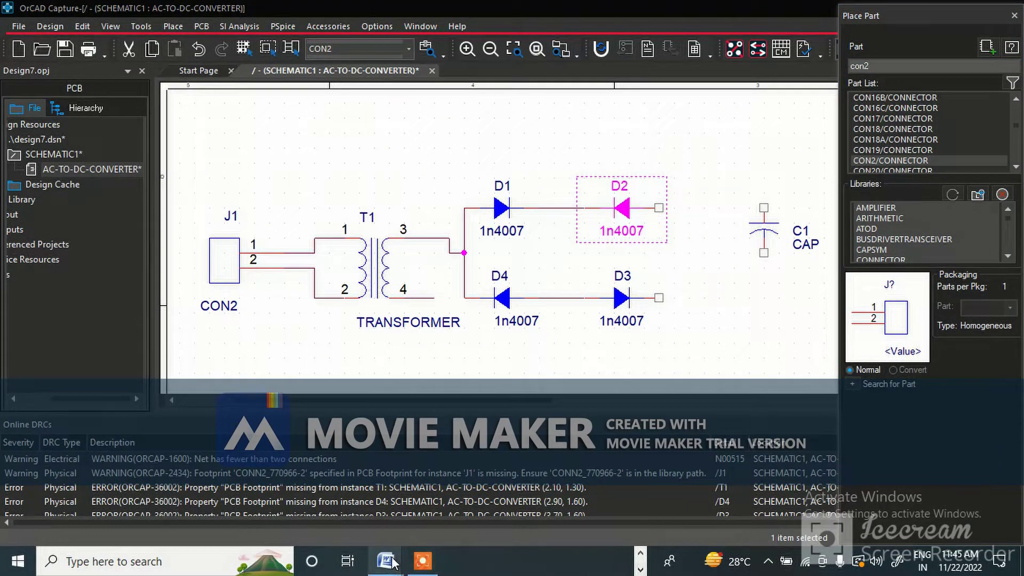
pyautogui.click(471, 512)
pyautogui.click(651, 288)
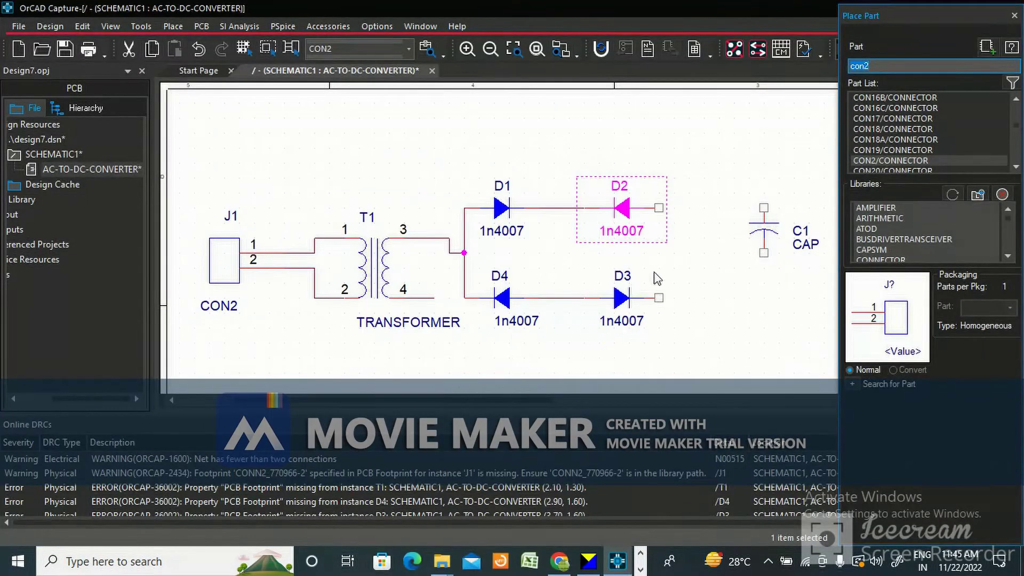
pyautogui.write('w005G')
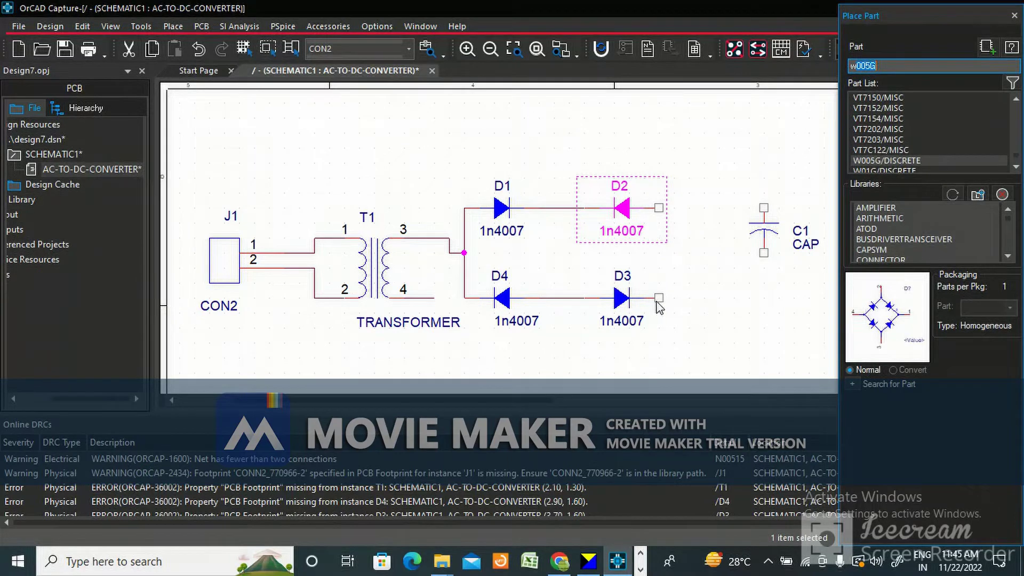
pyautogui.write('ww')
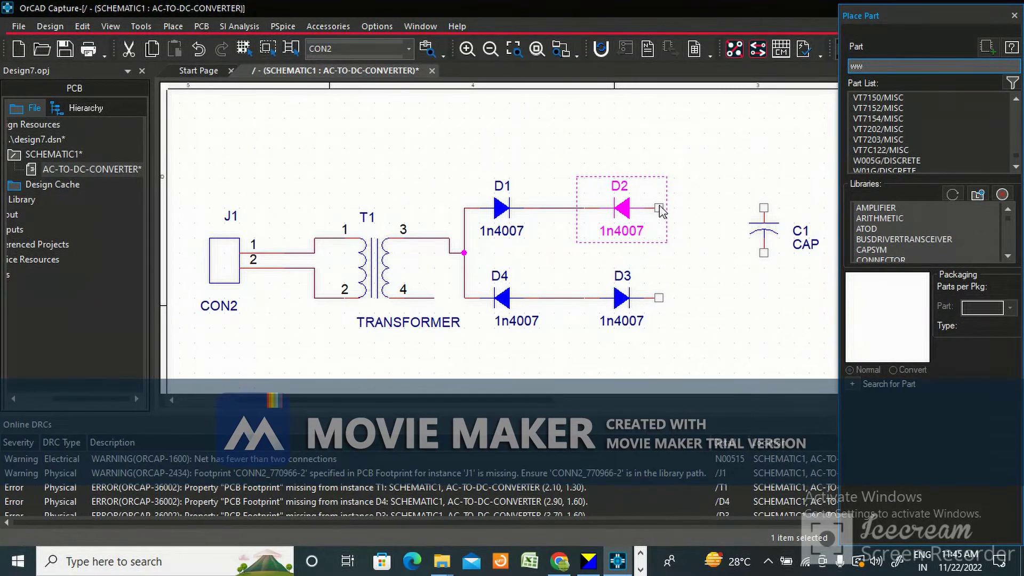
# Step: Wire the free pin of diode D2 to the free pin of diode D3 to close the bridge side
pyautogui.click(668, 238)
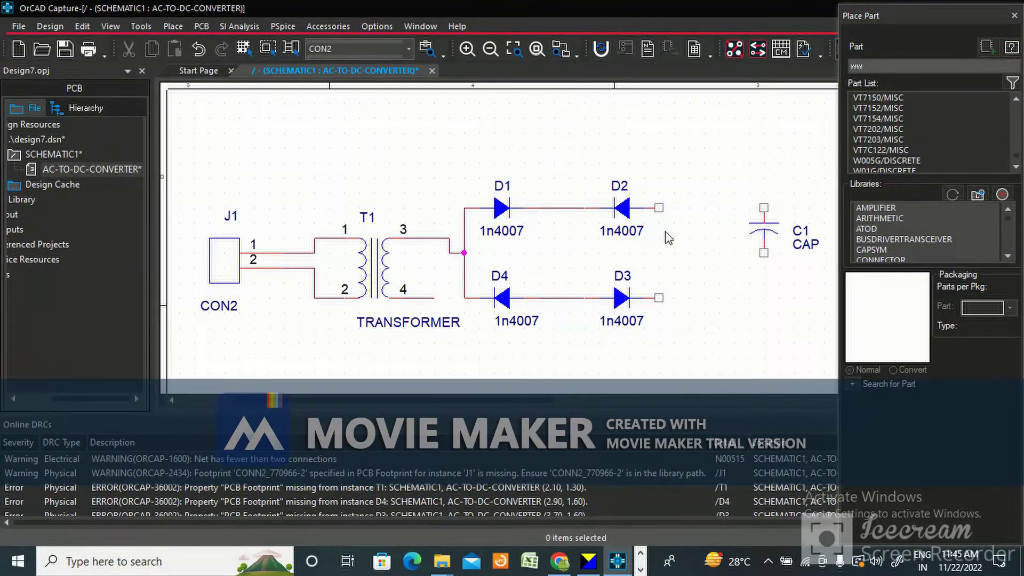
pyautogui.click(660, 208)
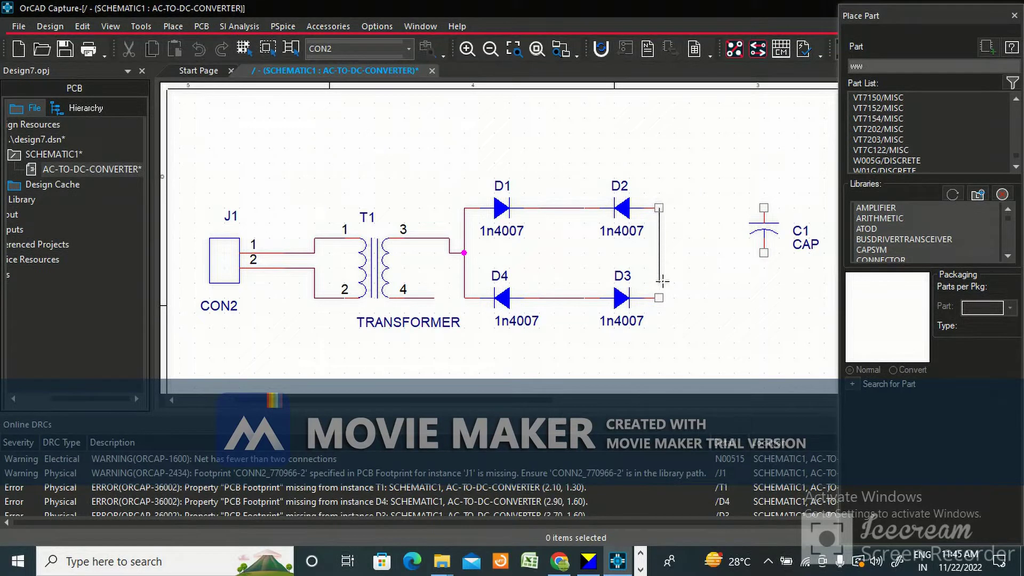
pyautogui.click(659, 297)
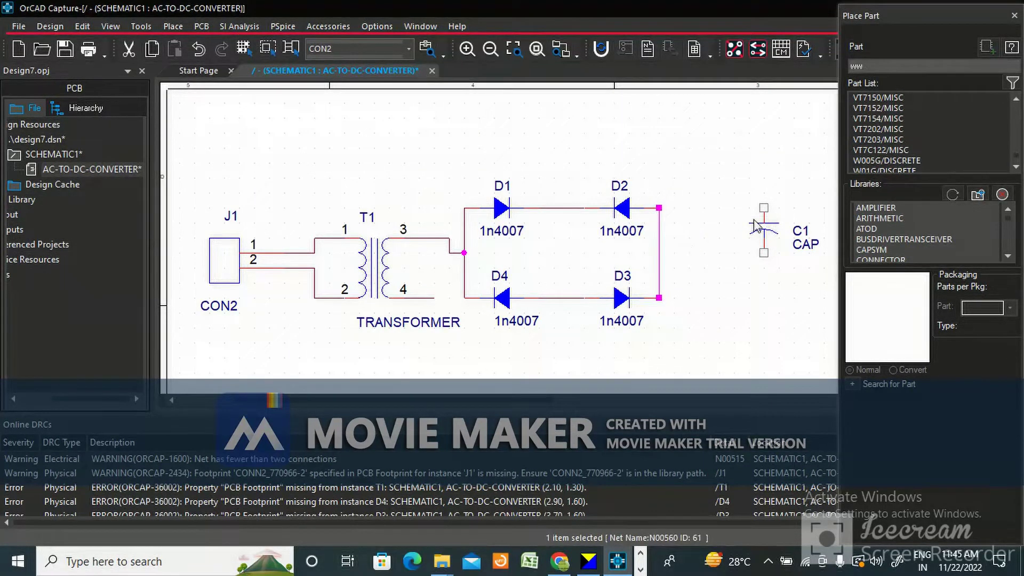
# Step: Move capacitor C1 closer to the diode bridge and slightly lower, level with the bridge's middle
pyautogui.click(767, 233)
pyautogui.moveTo(767, 233); pyautogui.dragTo(720, 261)
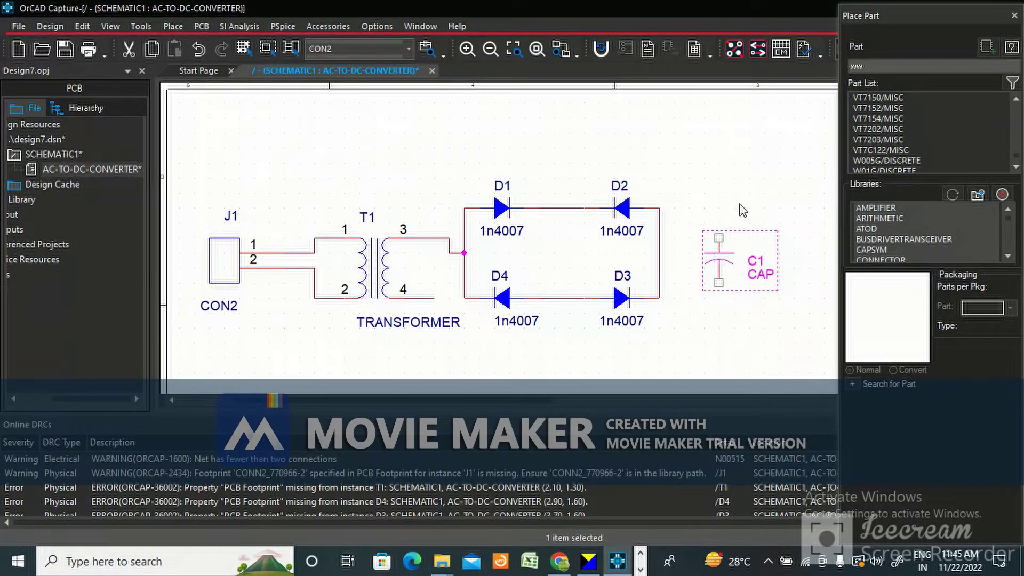
pyautogui.click(740, 214)
# Step: Wire transformer pin 4 beneath the bridge to the middle of the D2–D3 wire, following the reference diagram
pyautogui.hotkey('alt', 'Tab')
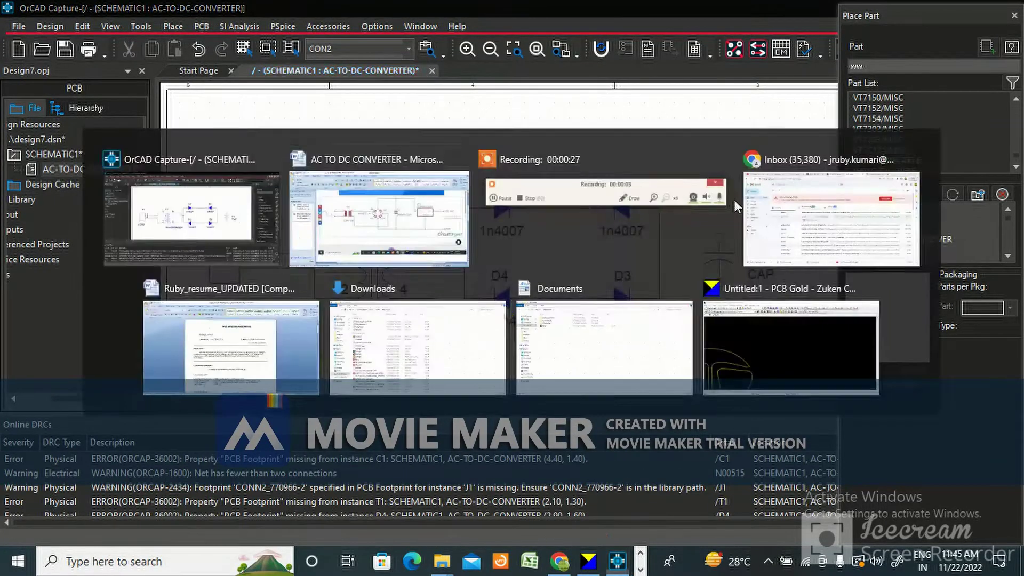
pyautogui.hotkey('alt', 'Tab')
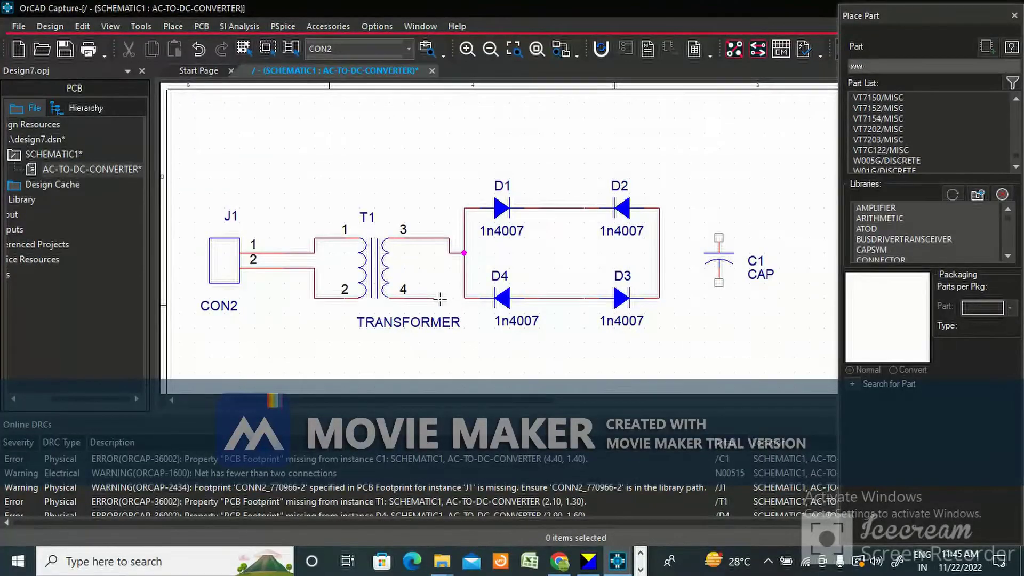
pyautogui.moveTo(435, 298); pyautogui.dragTo(660, 253)
pyautogui.click(764, 234)
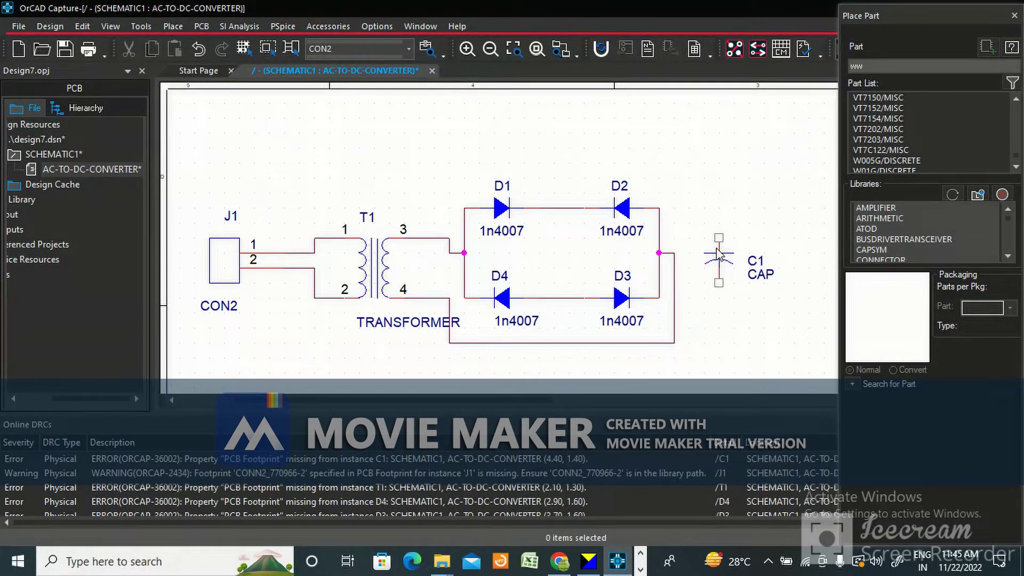
# Step: Move diodes D2 and D3 closer to D1 and D4 to make the bridge narrower
pyautogui.moveTo(622, 209); pyautogui.dragTo(575, 208)
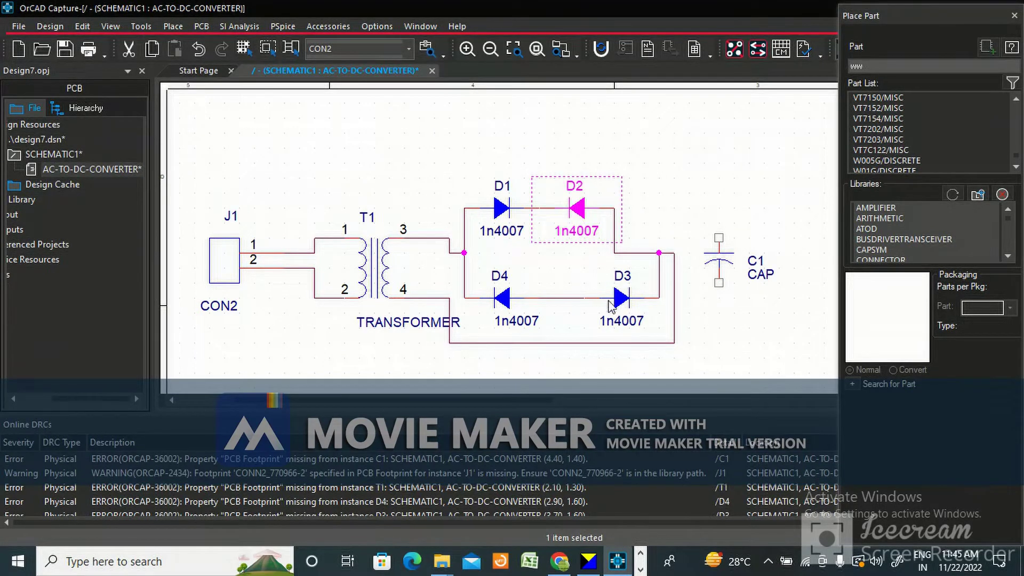
pyautogui.moveTo(622, 308); pyautogui.dragTo(574, 306)
pyautogui.click(634, 277)
pyautogui.click(613, 229)
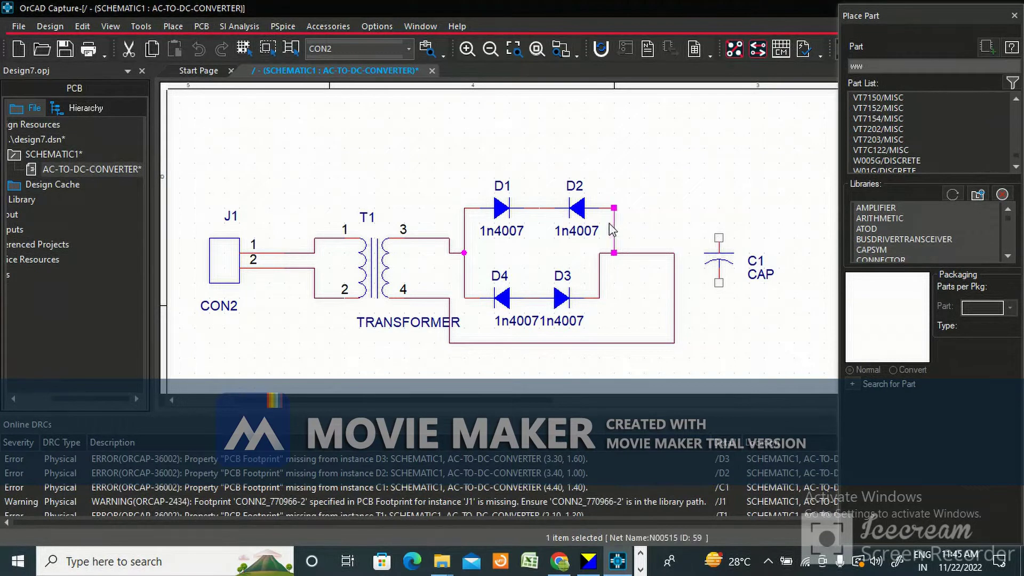
pyautogui.click(625, 263)
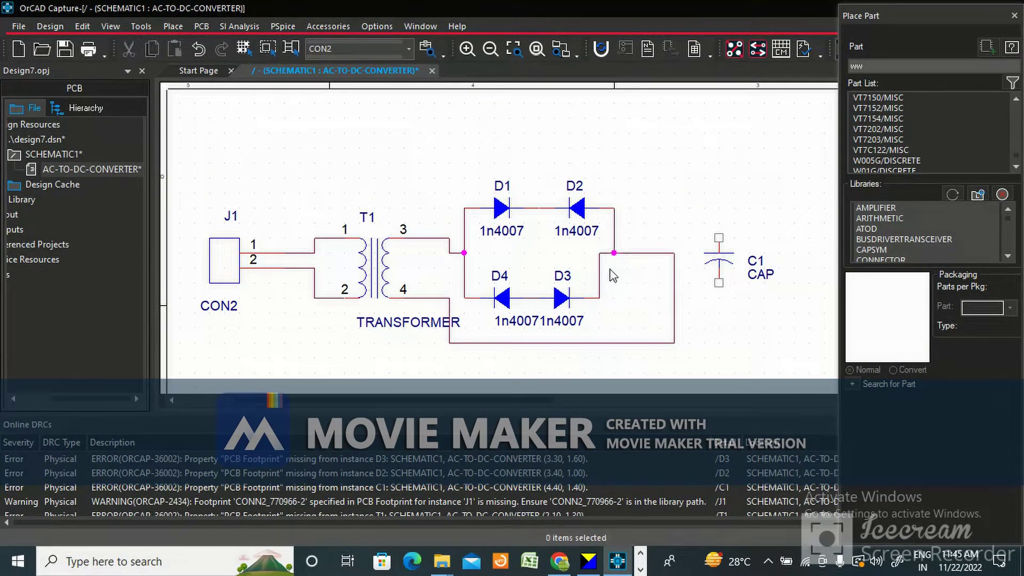
# Step: Align D2 directly above D3 and straighten the vertical wire joining them
pyautogui.moveTo(600, 273); pyautogui.dragTo(607, 270)
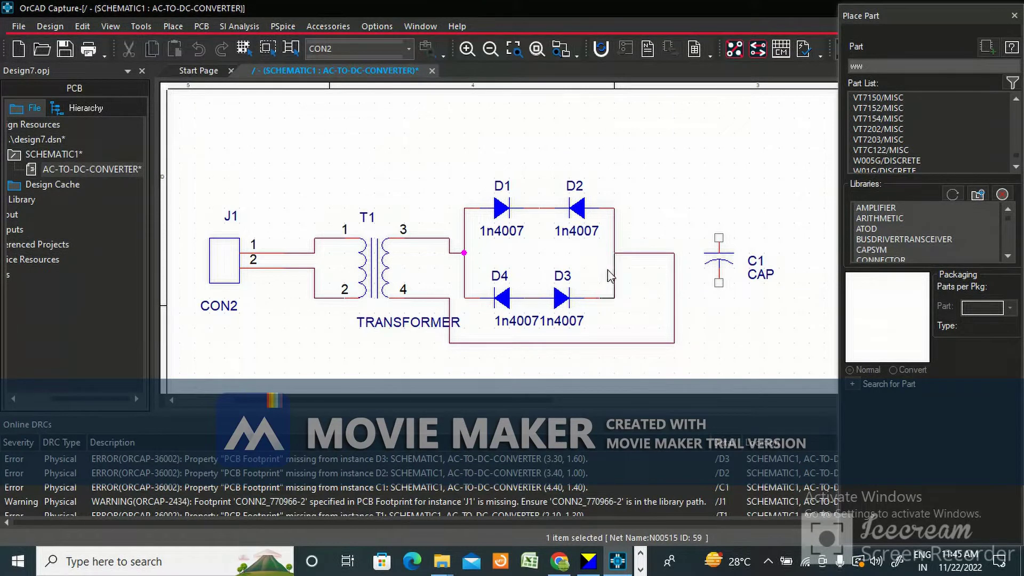
pyautogui.click(635, 213)
pyautogui.moveTo(611, 212); pyautogui.dragTo(563, 209)
pyautogui.click(635, 282)
pyautogui.moveTo(618, 275); pyautogui.dragTo(602, 280)
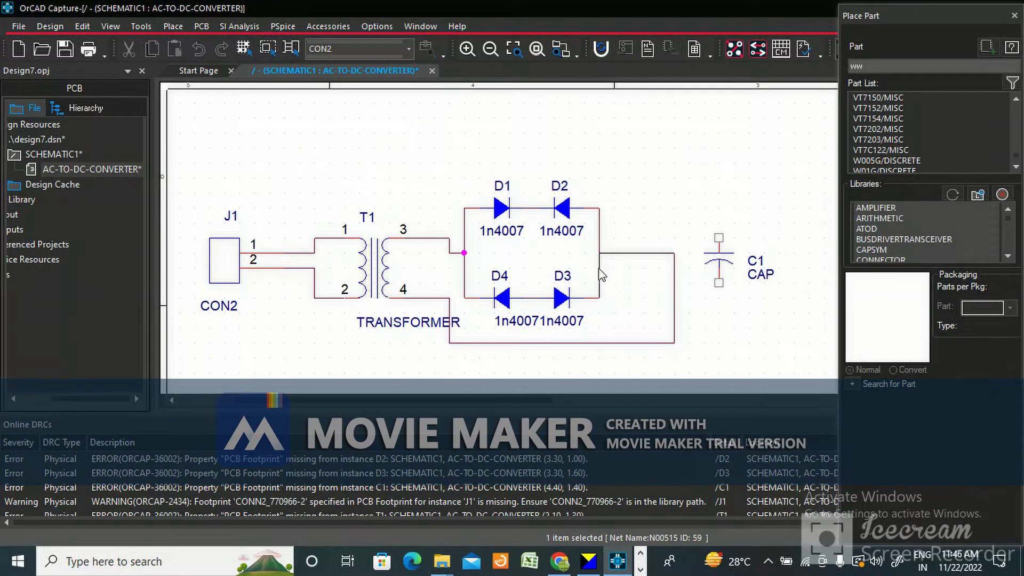
# Step: Move the vertical segment of the transformer pin 4 wire closer to the D2–D3 side of the bridge
pyautogui.click(660, 346)
pyautogui.moveTo(674, 292); pyautogui.dragTo(633, 300)
pyautogui.click(627, 300)
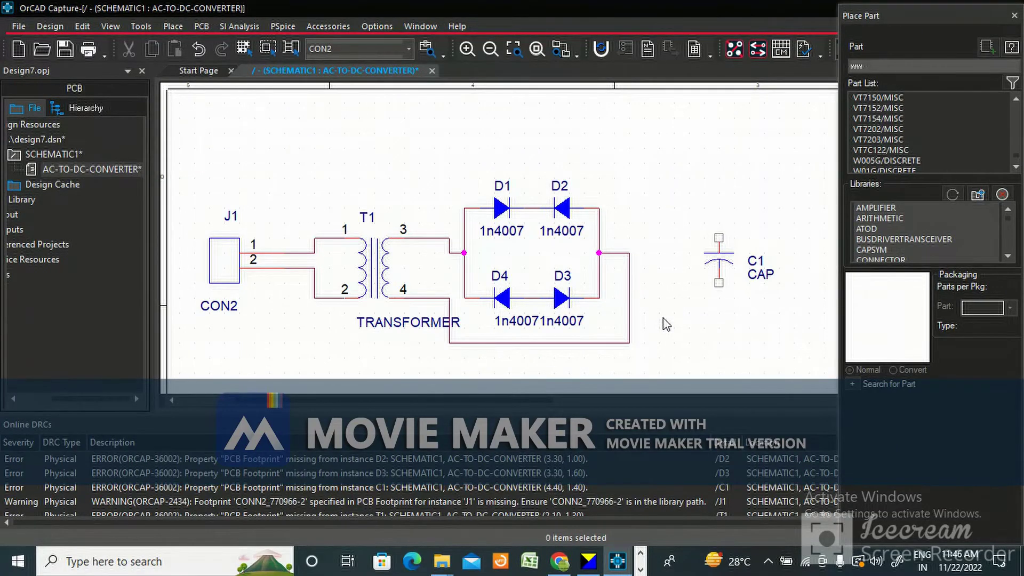
# Step: Check the reference diagram and wire the D1–D2 junction over the bridge to the upper pin of C1
pyautogui.hotkey('alt', 'Tab')
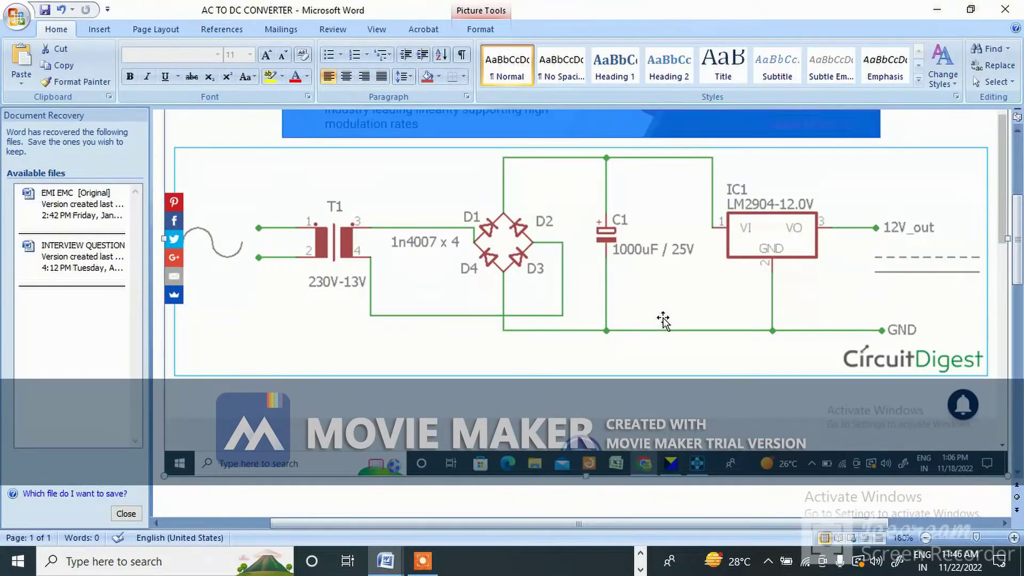
pyautogui.hotkey('alt', 'Tab')
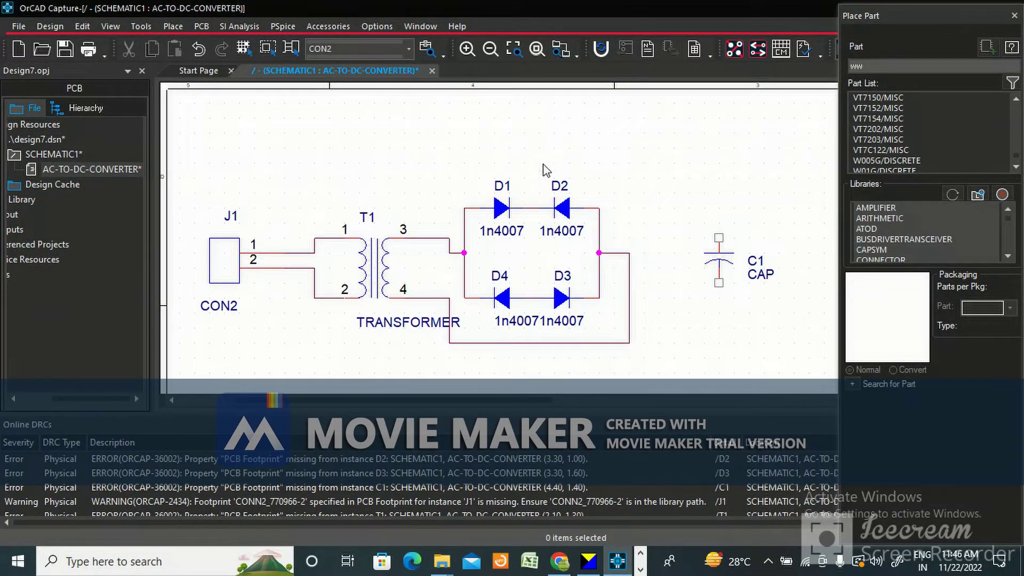
pyautogui.hotkey('alt', 'Tab')
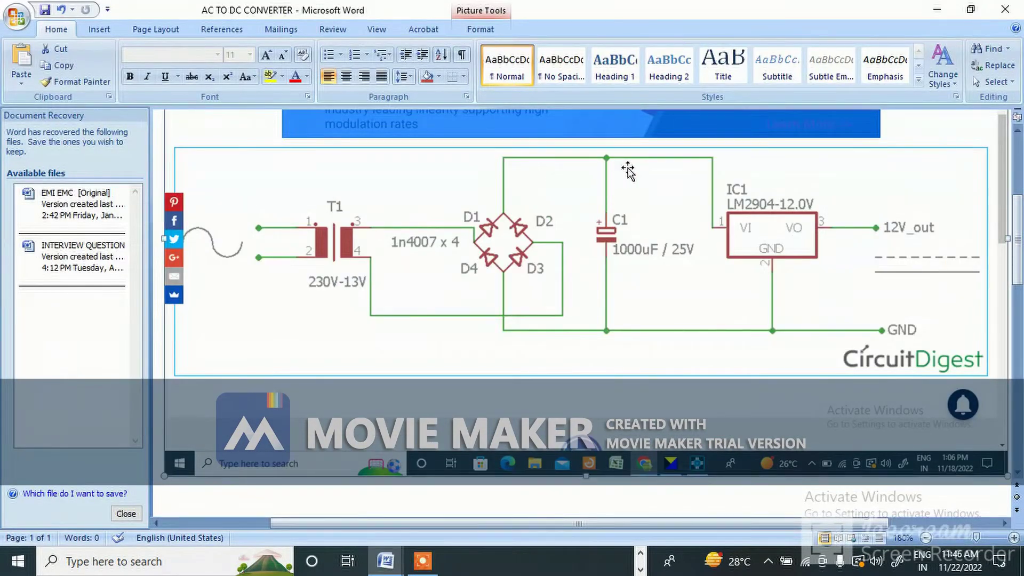
pyautogui.hotkey('alt', 'Tab')
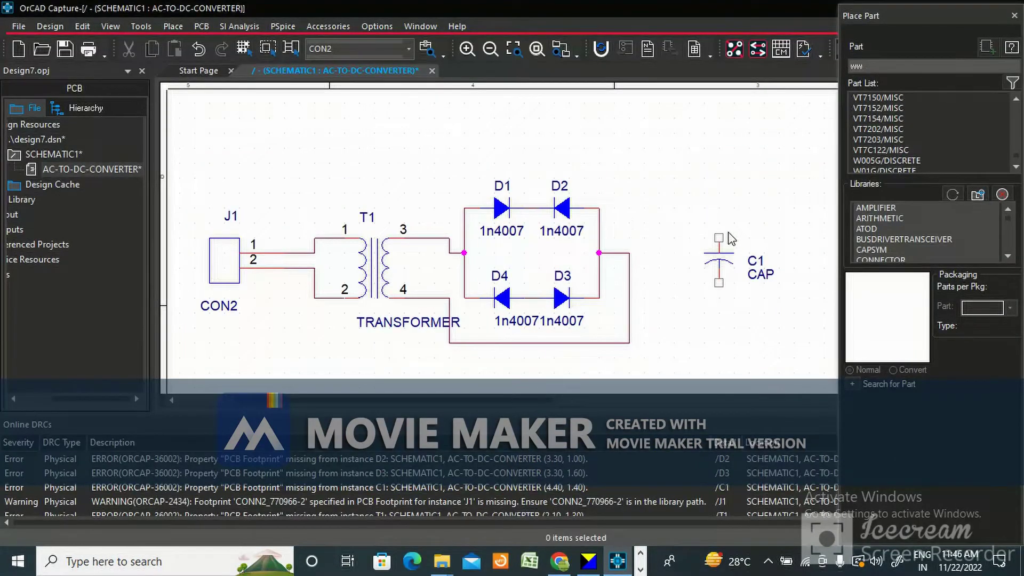
pyautogui.click(538, 209)
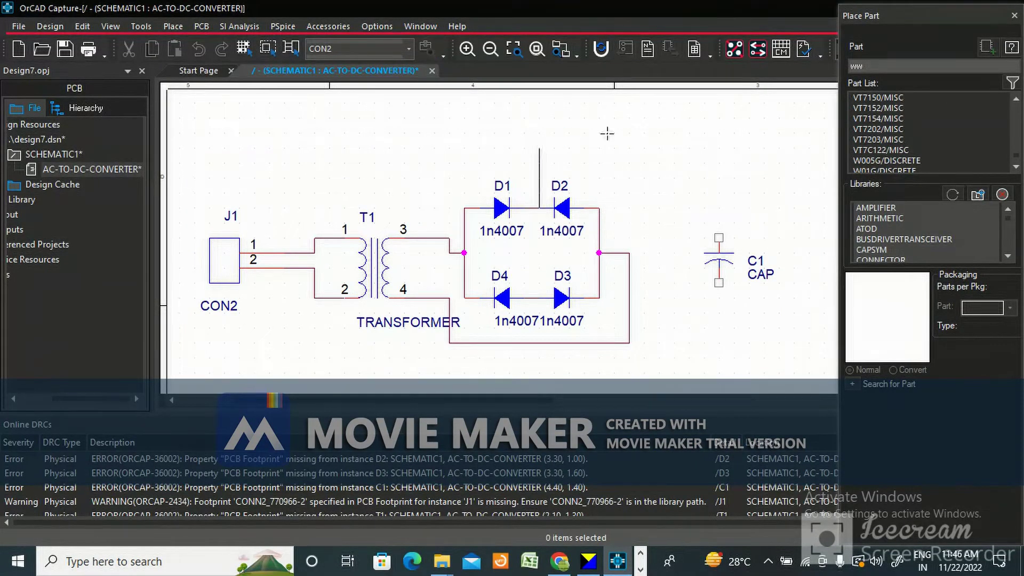
pyautogui.click(719, 238)
pyautogui.press('Escape')
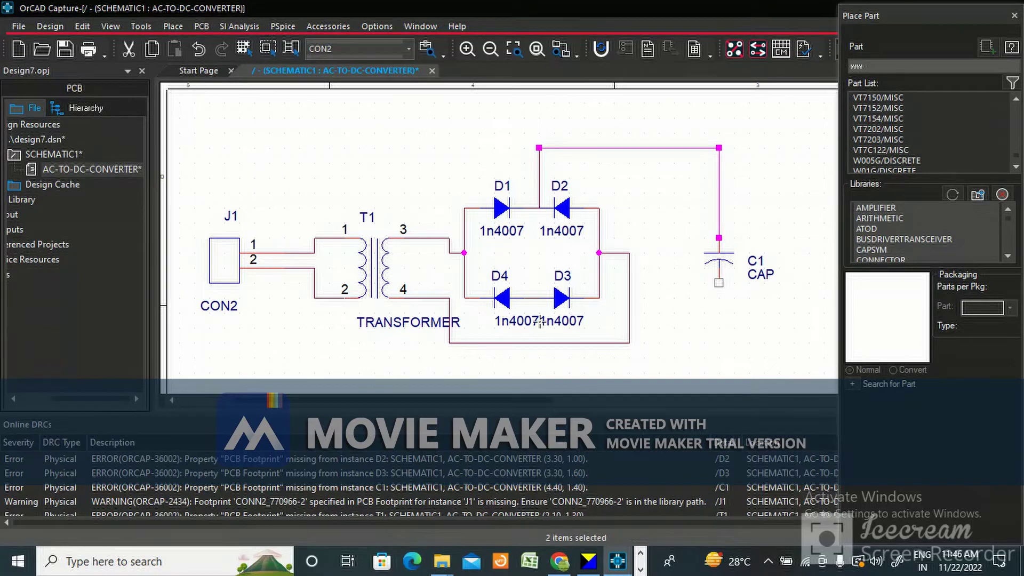
# Step: Check the reference diagram and wire the D4–D3 junction below the bridge to the lower pin of C1
pyautogui.hotkey('alt', 'Tab')
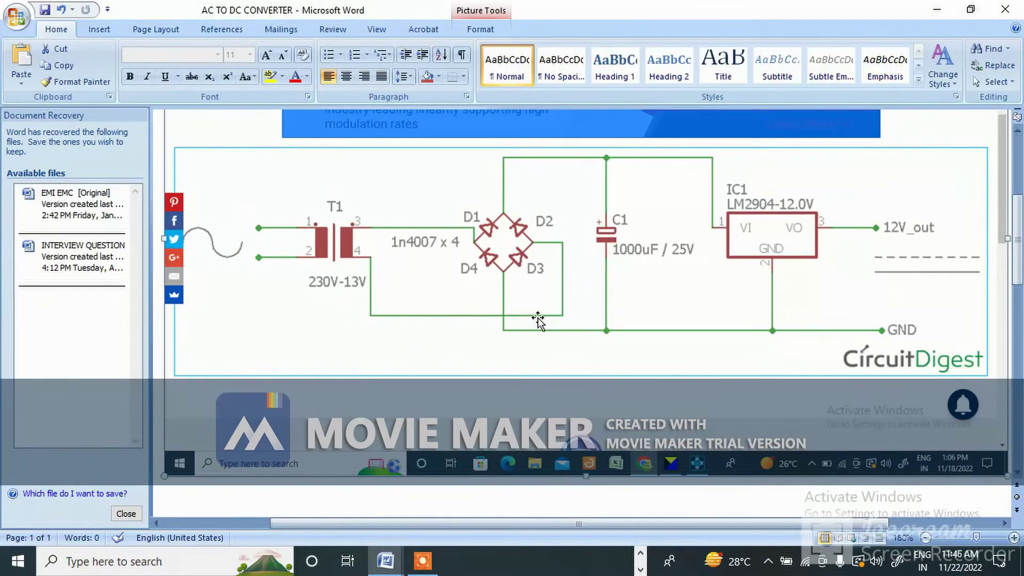
pyautogui.hotkey('alt', 'Tab')
pyautogui.hotkey('alt', 'Tab')
pyautogui.hotkey('alt', 'Tab')
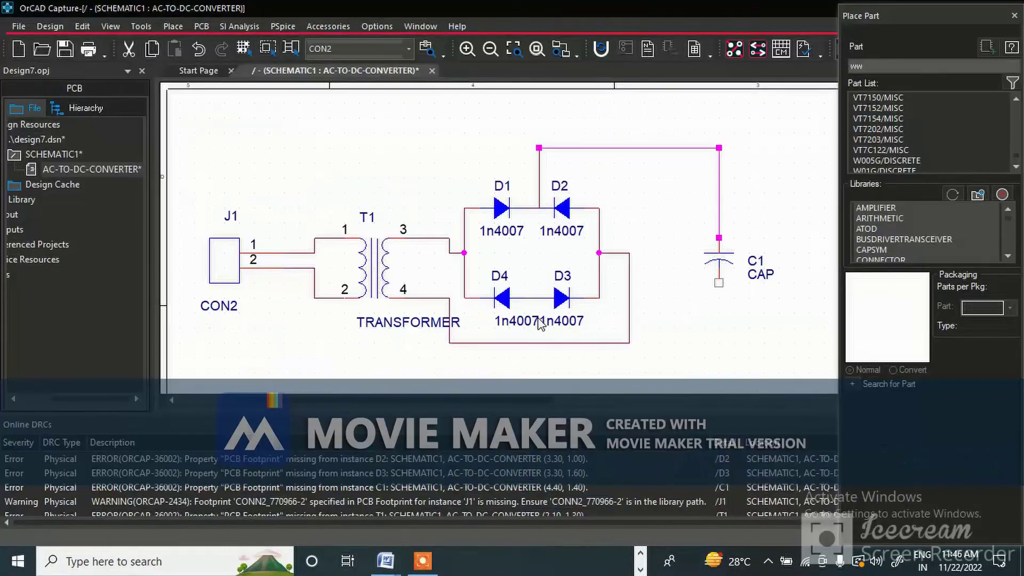
pyautogui.moveTo(524, 299); pyautogui.dragTo(531, 329)
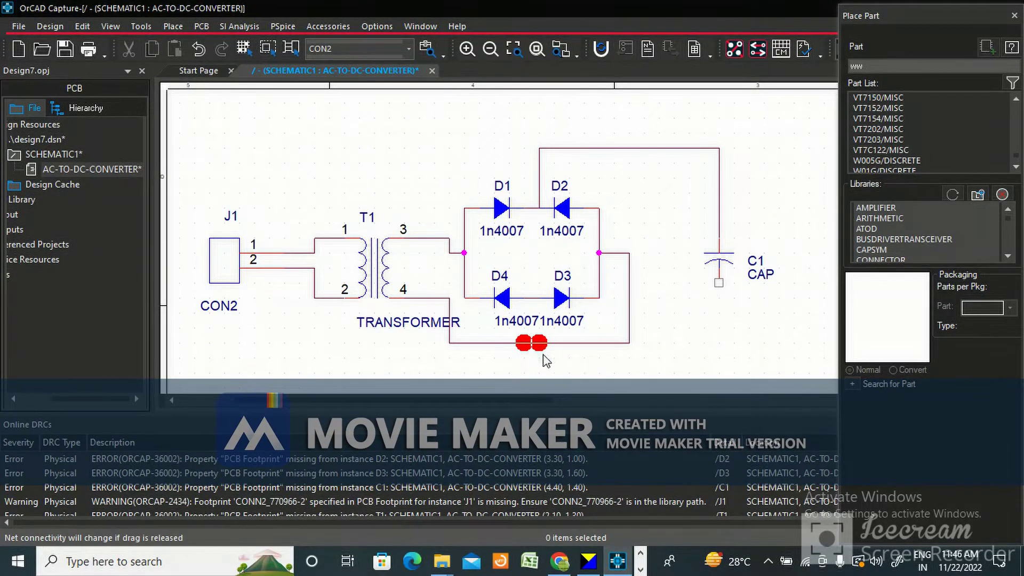
pyautogui.keyDown('ctrl'); pyautogui.scroll(1, 545, 361); pyautogui.keyUp('ctrl')
pyautogui.keyDown('ctrl'); pyautogui.scroll(-1, 516, 249); pyautogui.keyUp('ctrl')
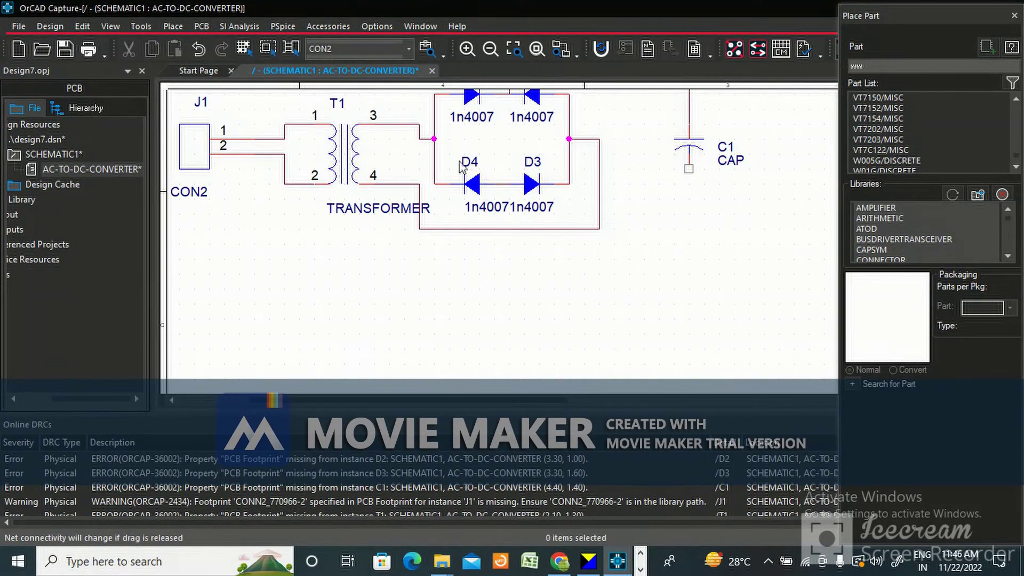
pyautogui.click(496, 184)
pyautogui.click(494, 259)
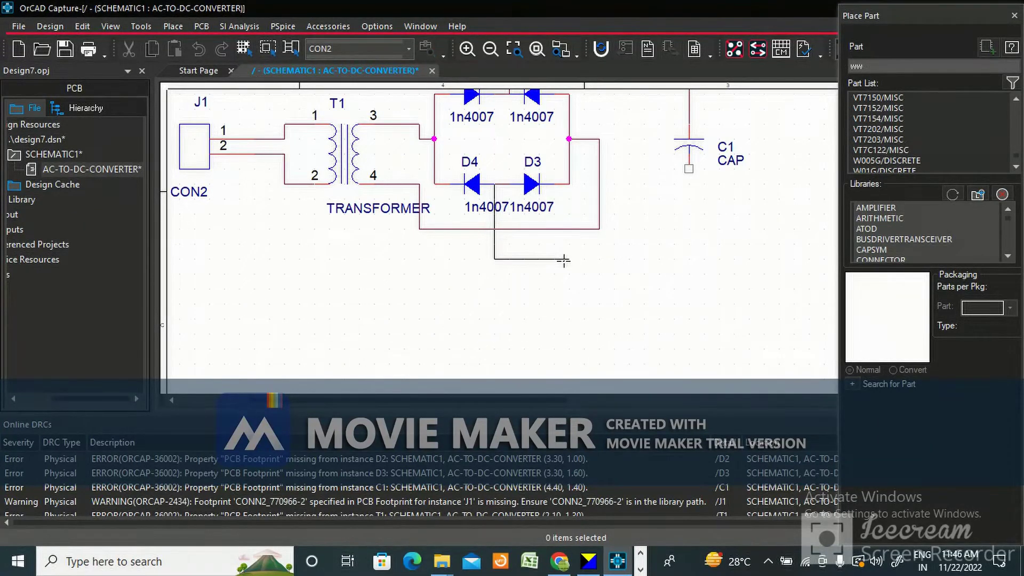
pyautogui.click(690, 170)
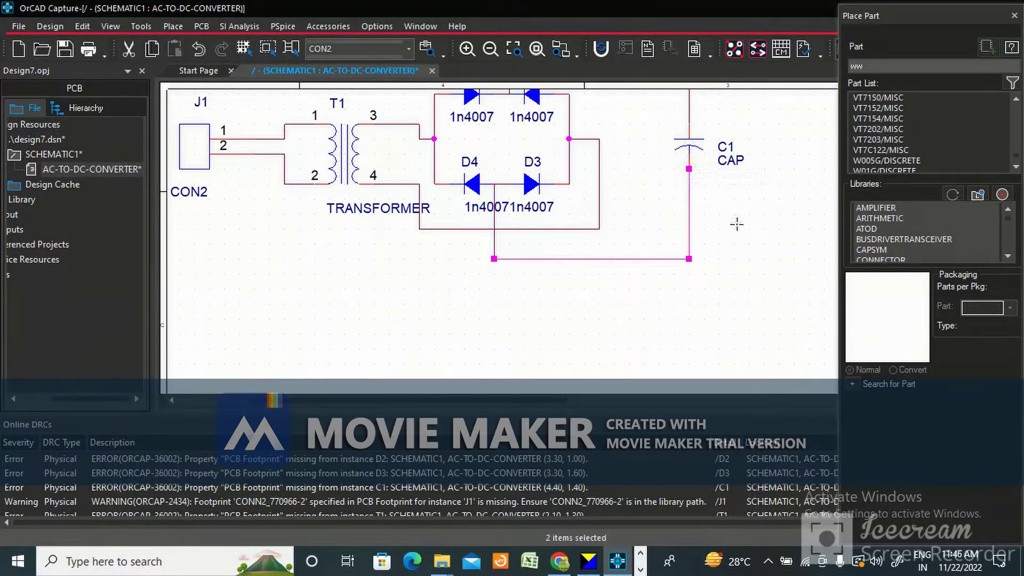
# Step: Consult the reference diagram and position the LM2930 regulator U1 beside capacitor C1
pyautogui.press('o')
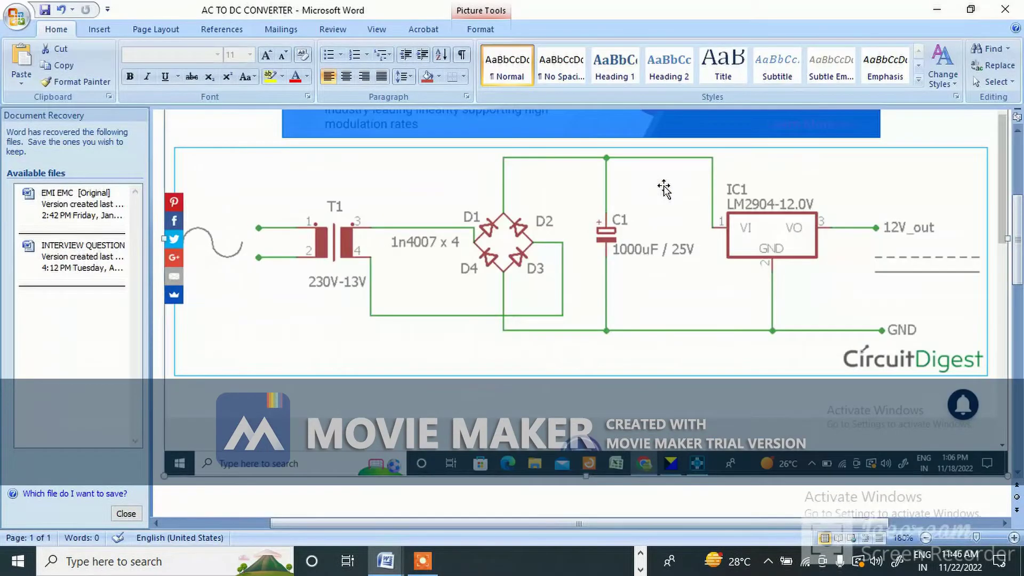
pyautogui.hotkey('alt', 'Tab')
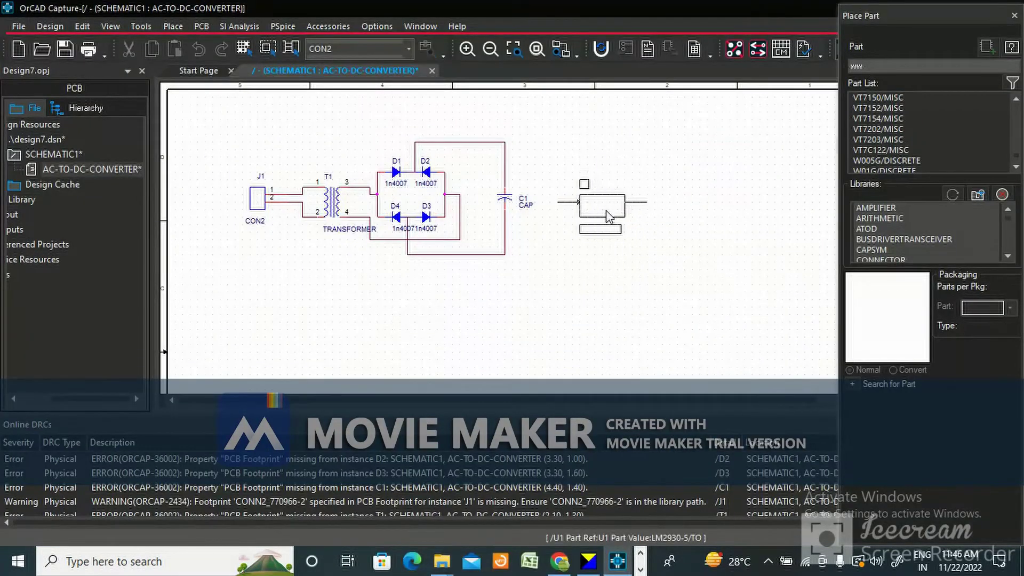
pyautogui.click(611, 203)
# Step: Open the LM2930 regulator's symbol for part editing and bring up the pin properties of its GND pin
pyautogui.rightClick(612, 200)
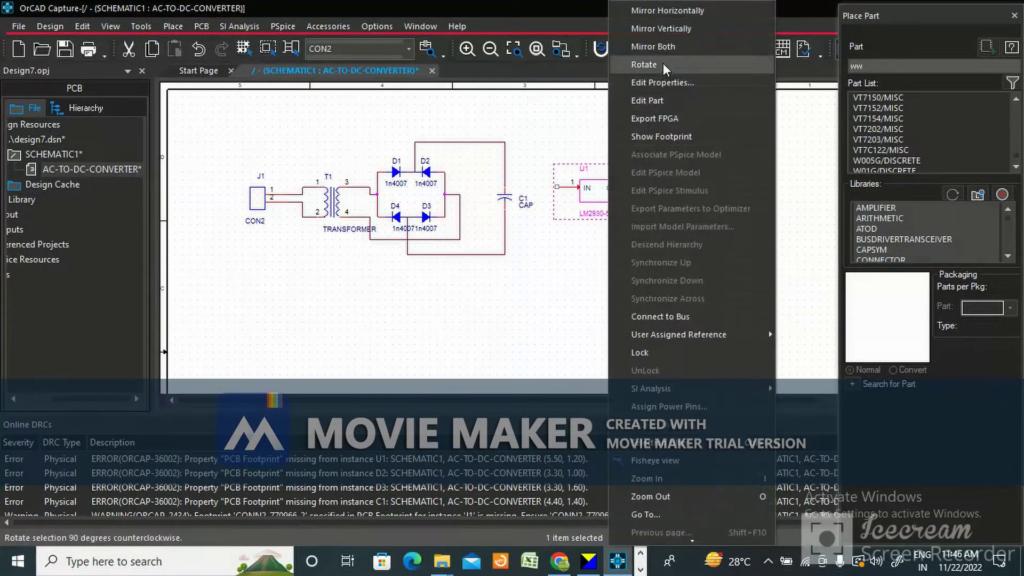
pyautogui.click(667, 97)
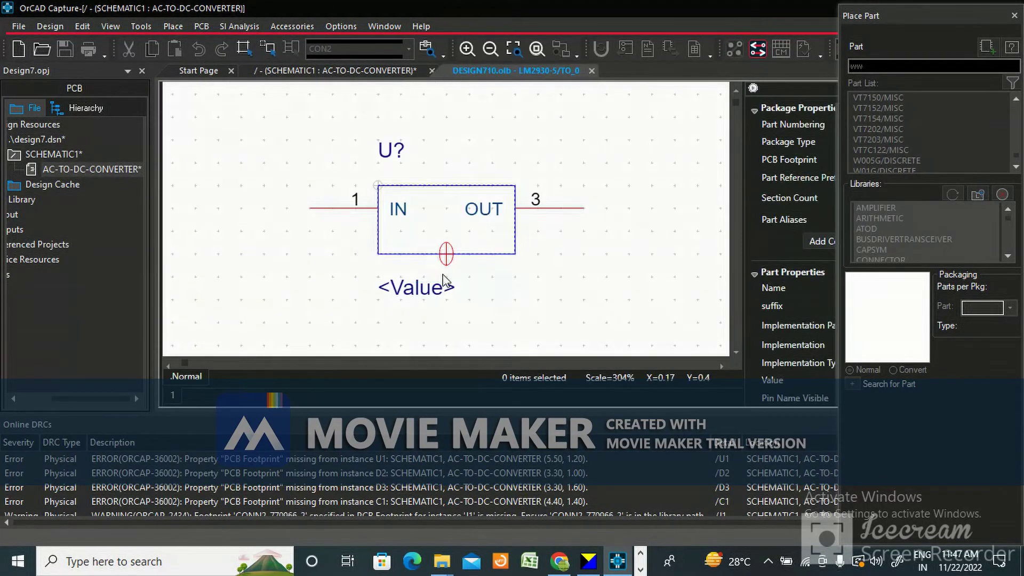
pyautogui.click(443, 269)
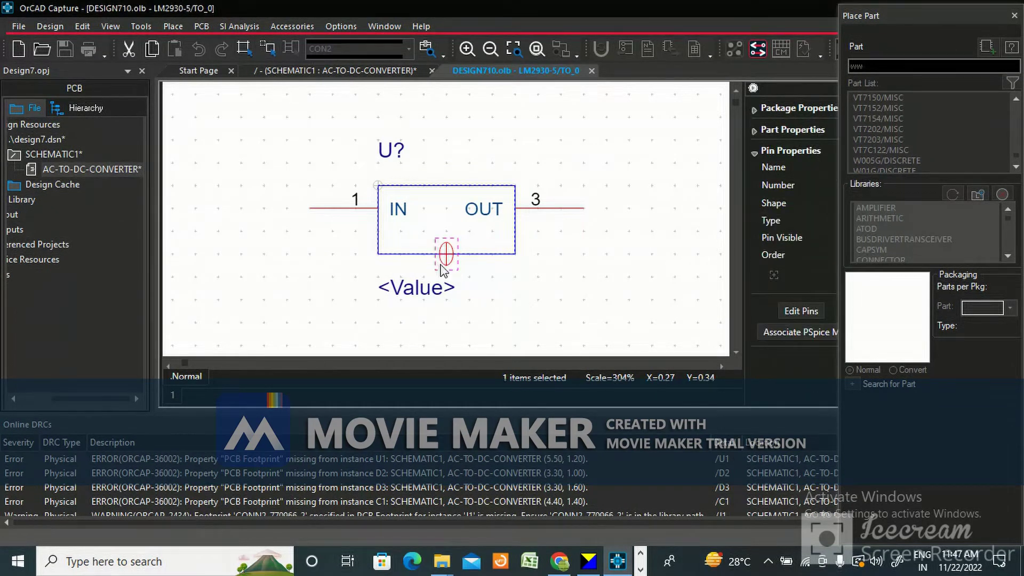
pyautogui.rightClick(442, 270)
pyautogui.click(473, 193)
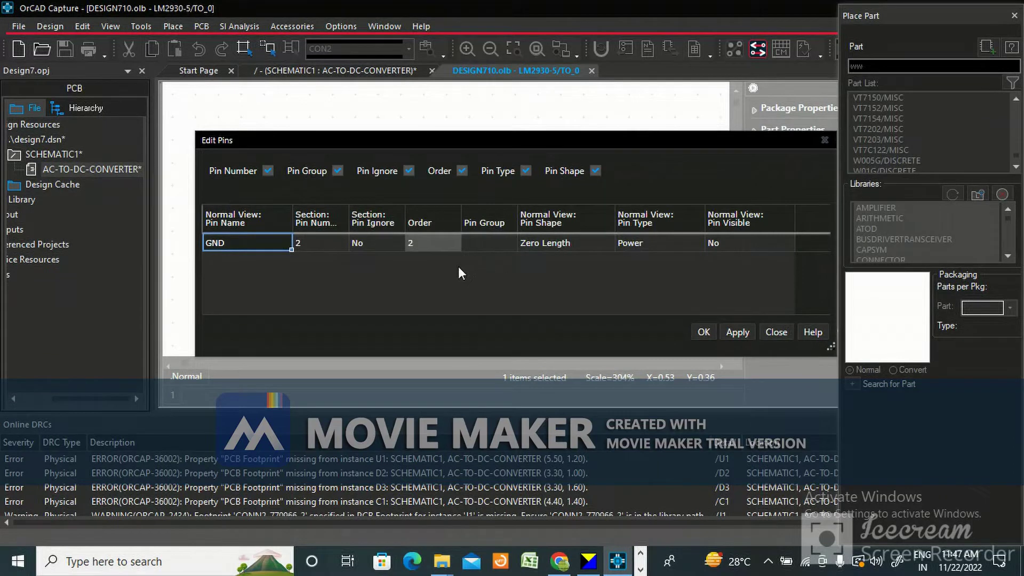
# Step: Set the regulator's GND pin visibility to Yes
pyautogui.click(601, 243)
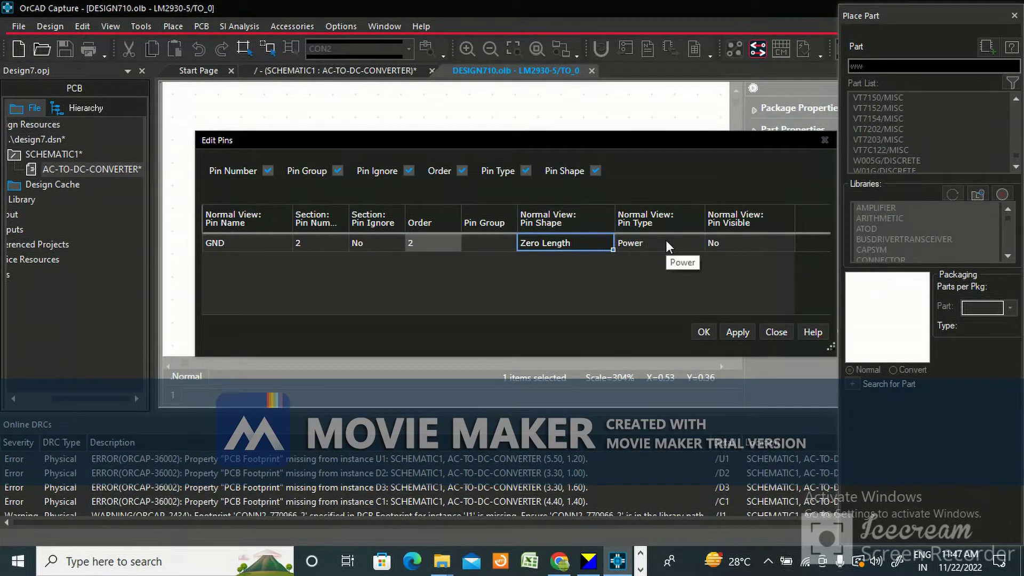
pyautogui.click(766, 243)
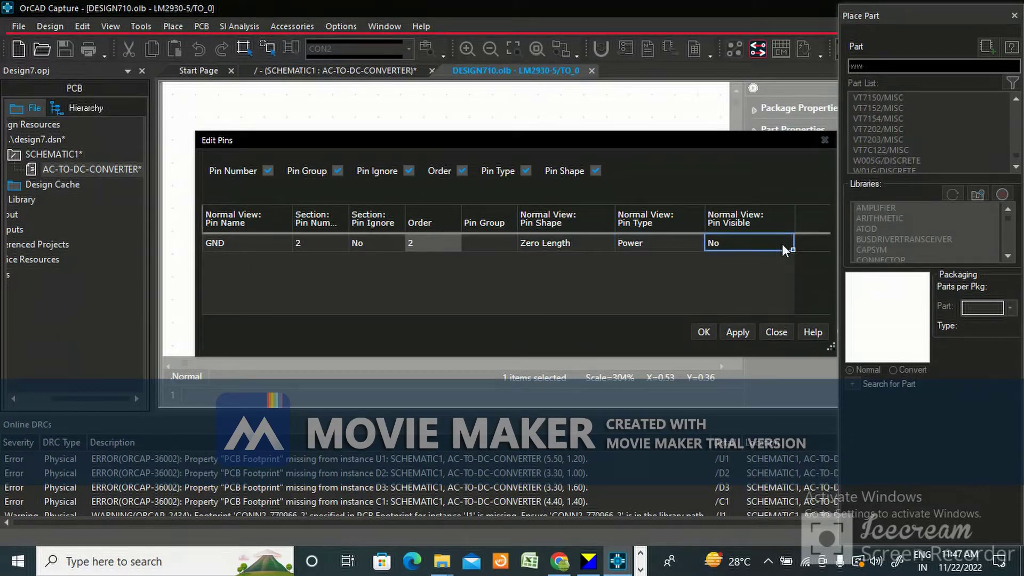
pyautogui.click(734, 243)
pyautogui.click(786, 243)
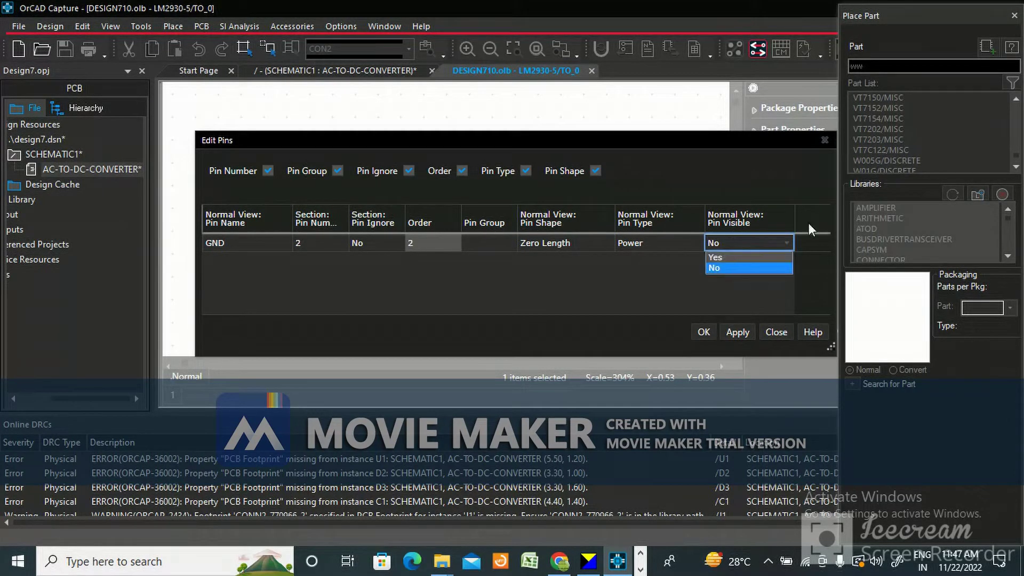
pyautogui.click(726, 257)
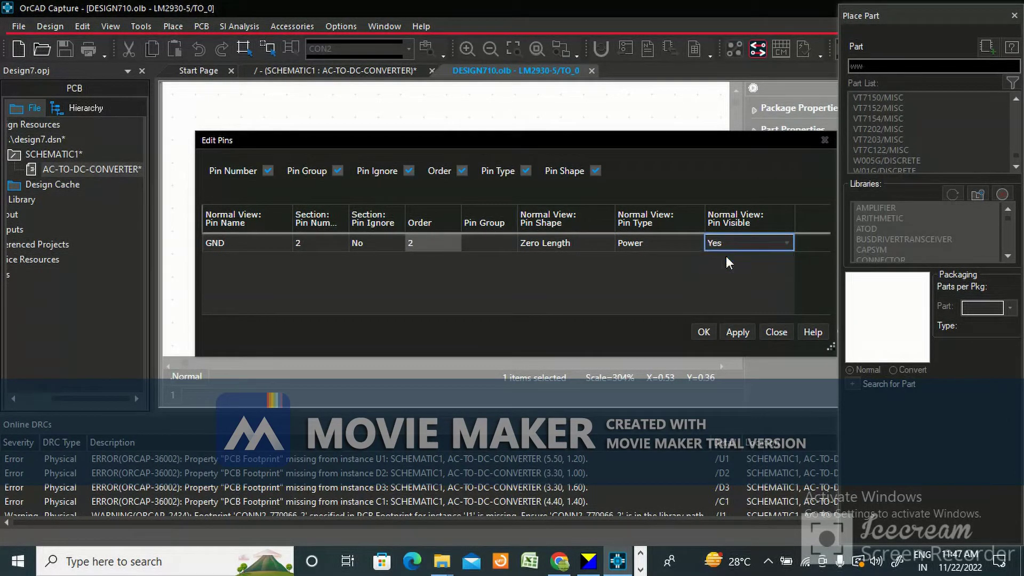
# Step: Set the regulator GND pin's shape to Short and apply the pin changes
pyautogui.click(552, 244)
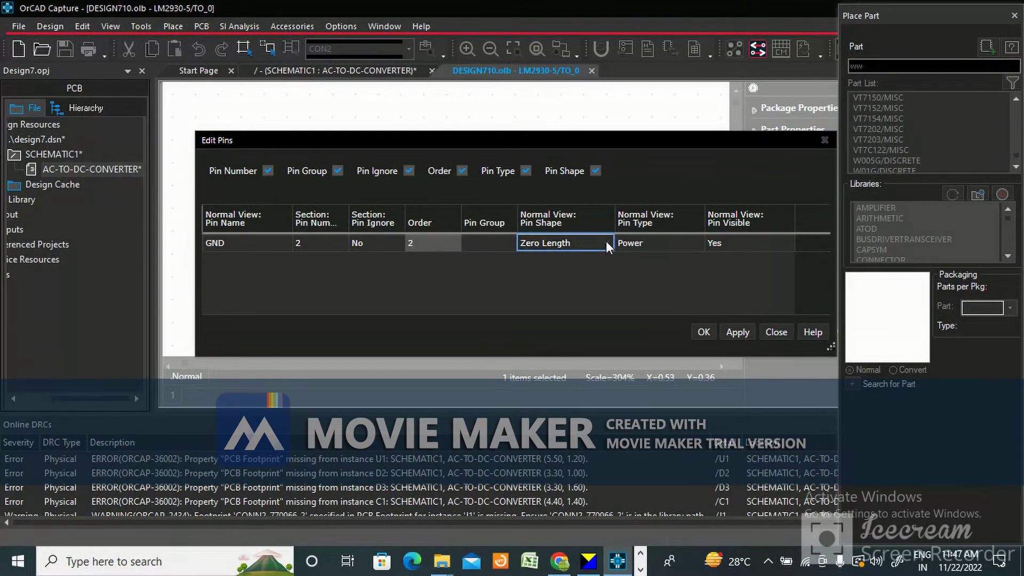
pyautogui.click(606, 242)
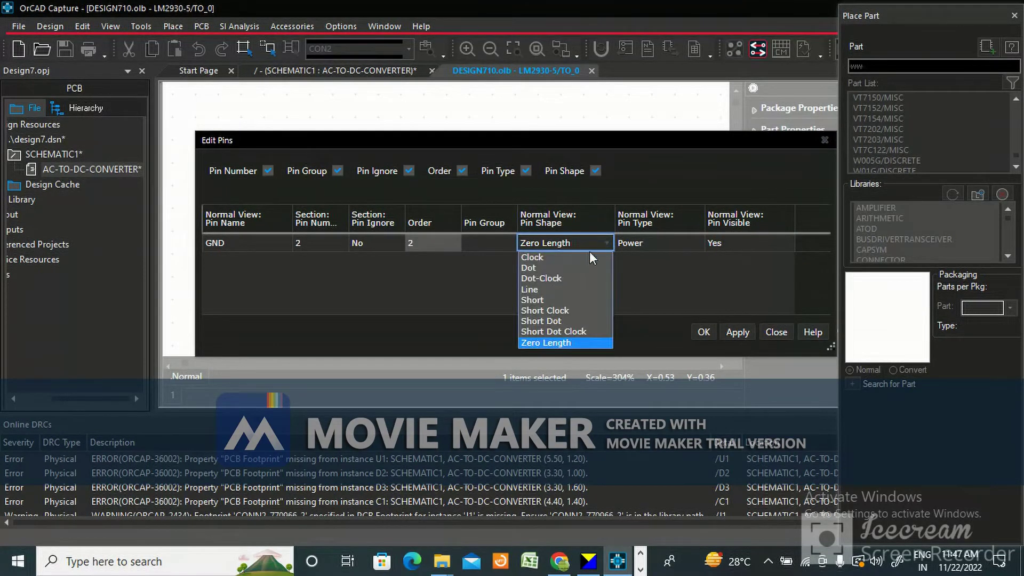
pyautogui.click(553, 300)
pyautogui.click(740, 334)
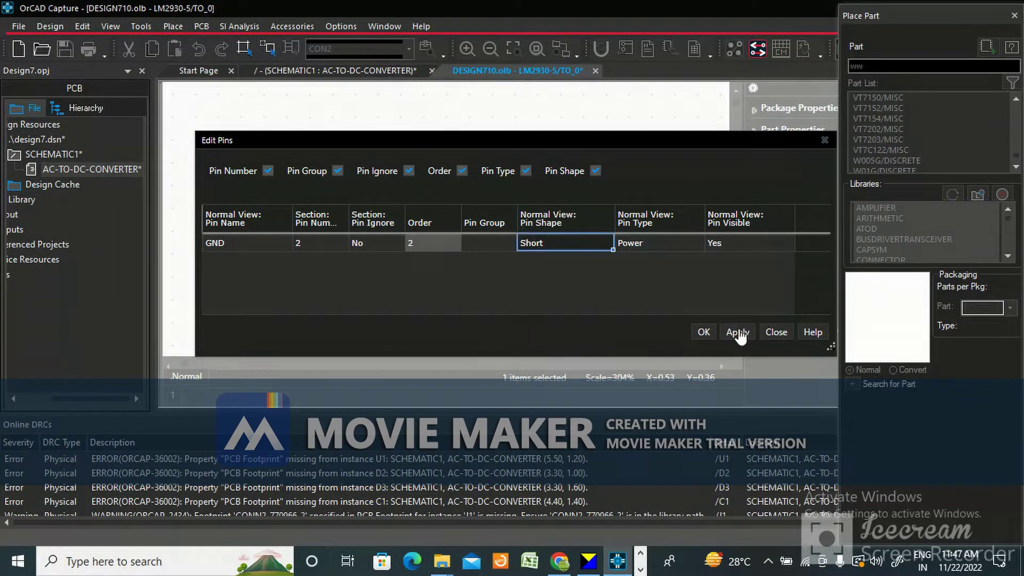
pyautogui.click(704, 332)
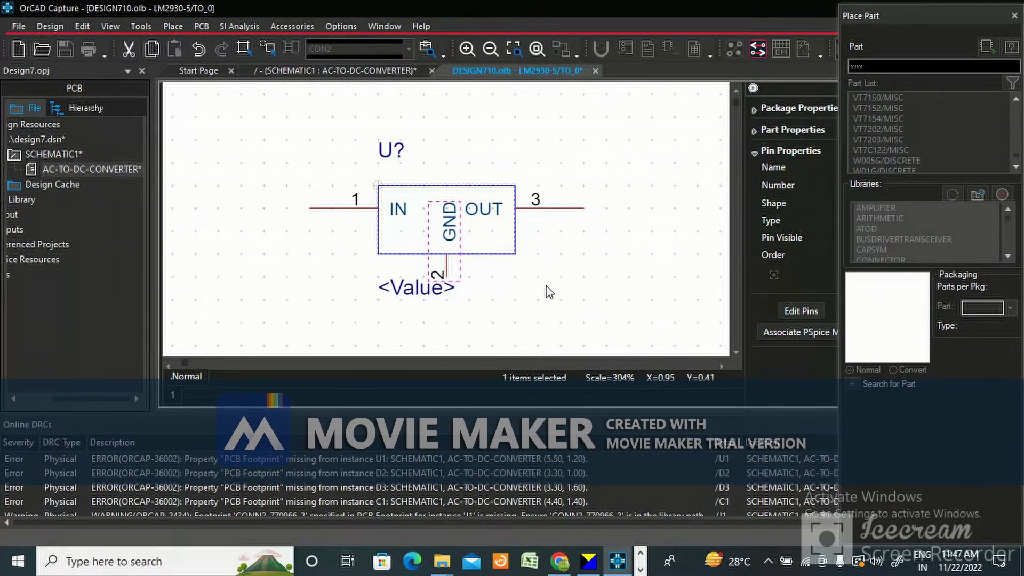
# Step: Move the value text below the GND pin in the regulator symbol and save the edit to the current part instance only
pyautogui.moveTo(408, 289); pyautogui.dragTo(439, 306)
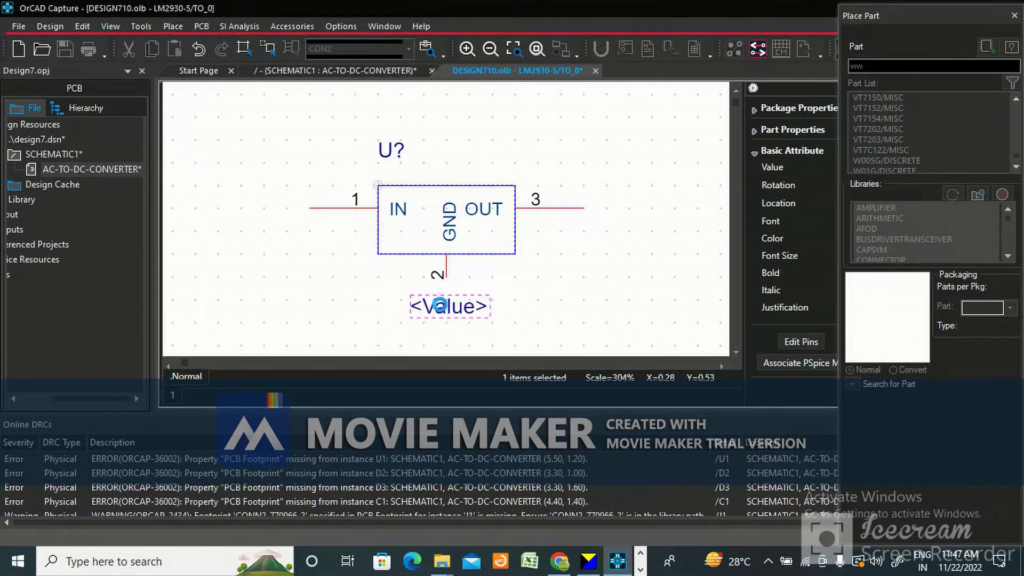
pyautogui.click(596, 69)
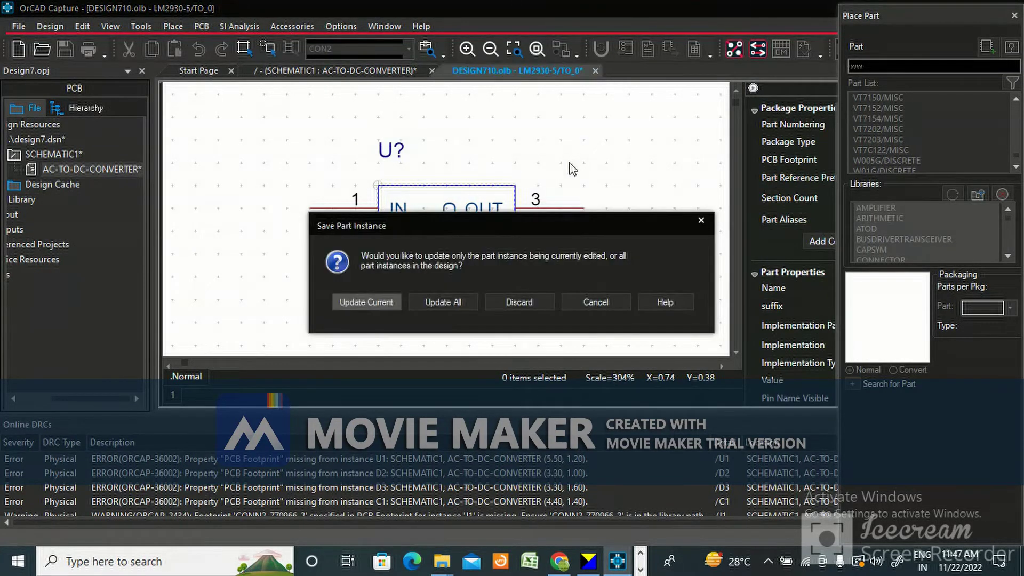
pyautogui.click(381, 302)
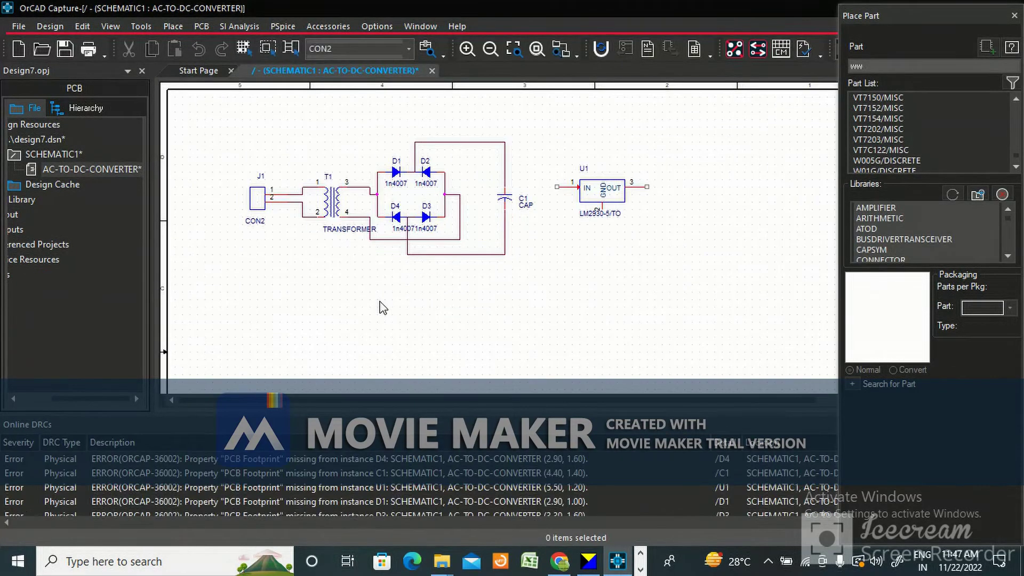
# Step: Move the regulator's LM2930-5/TO label clear of the GND pin and shift U1 slightly up and to the right
pyautogui.moveTo(623, 215); pyautogui.dragTo(635, 232)
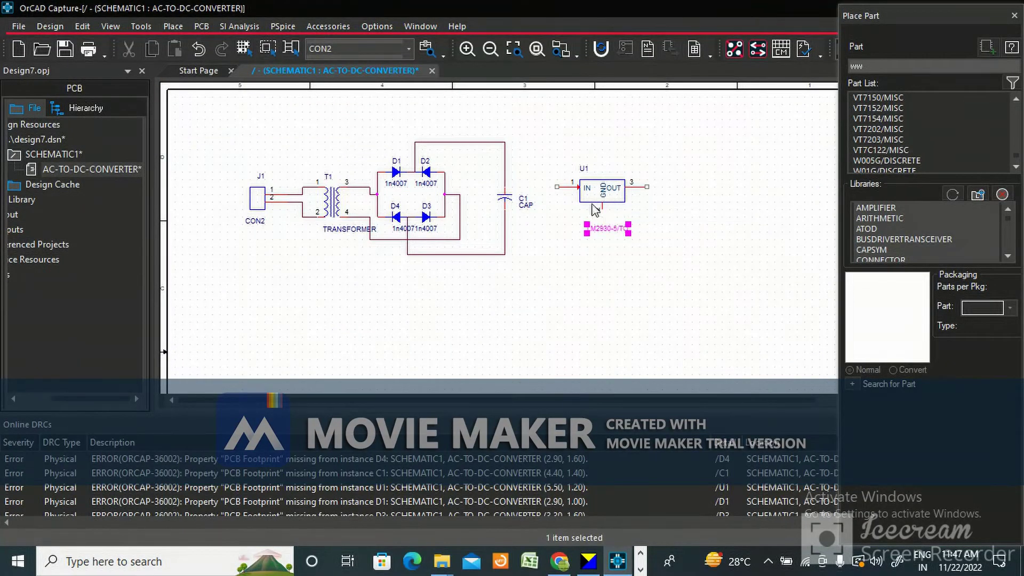
pyautogui.click(605, 190)
pyautogui.moveTo(604, 189)
pyautogui.mouseDown()
pyautogui.moveTo(606, 207)
pyautogui.moveTo(604, 177)
pyautogui.mouseUp()
pyautogui.press('Delete')
pyautogui.hotkey('ctrl', 'z')
pyautogui.hotkey('alt', 'Tab')
pyautogui.hotkey('alt', 'Tab')
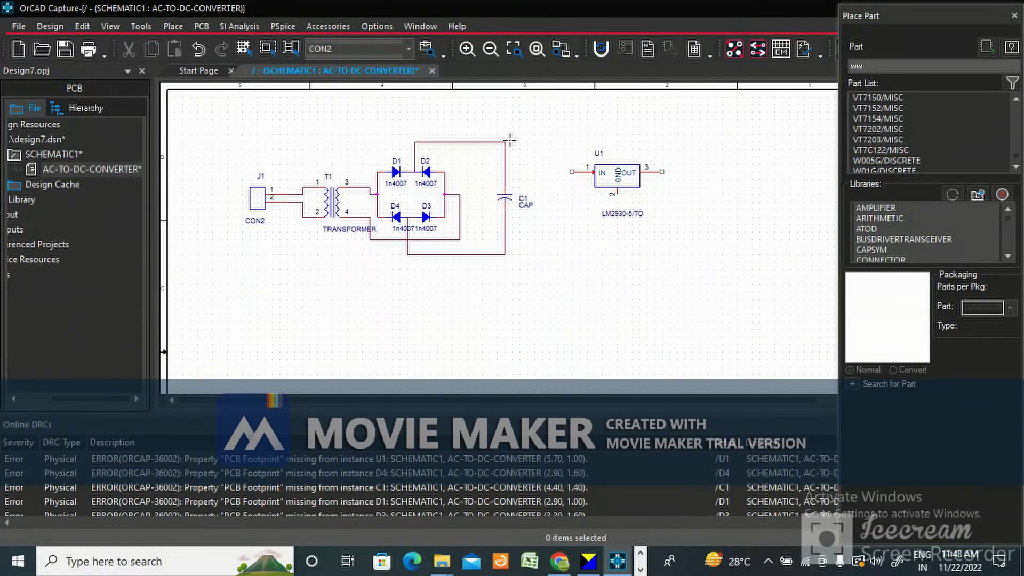
# Step: Wire U1's IN pin to C1's upper net and its GND pin to C1's lower net, and draw a short wire from OUT
pyautogui.click(508, 141)
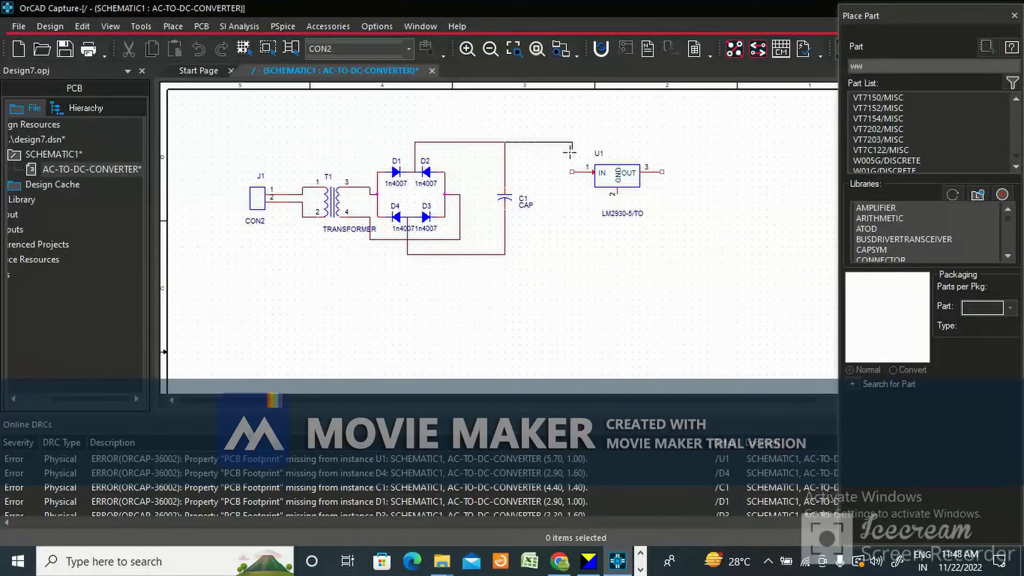
pyautogui.click(572, 172)
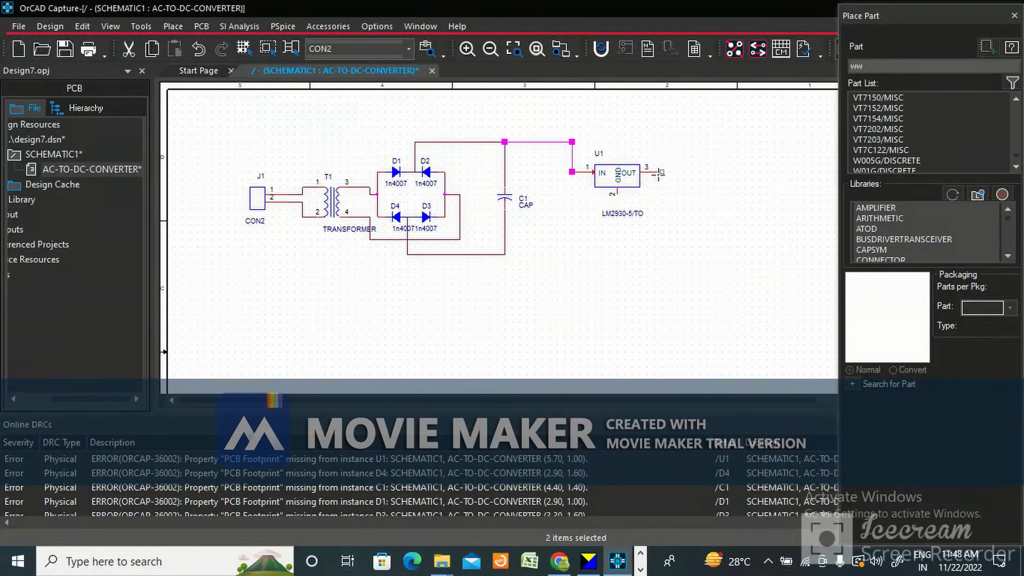
pyautogui.click(618, 195)
pyautogui.click(505, 255)
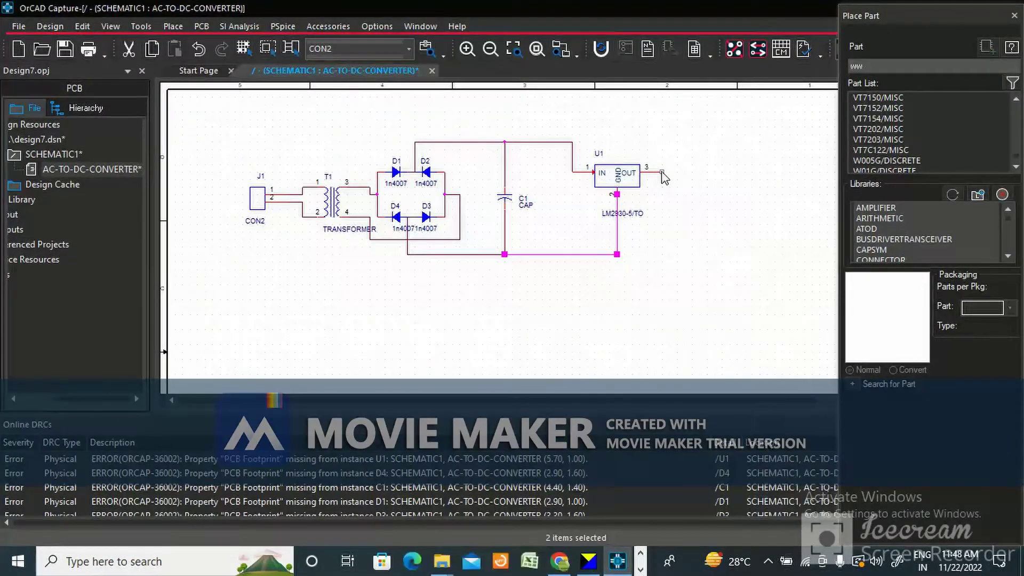
pyautogui.click(661, 171)
pyautogui.doubleClick(697, 172)
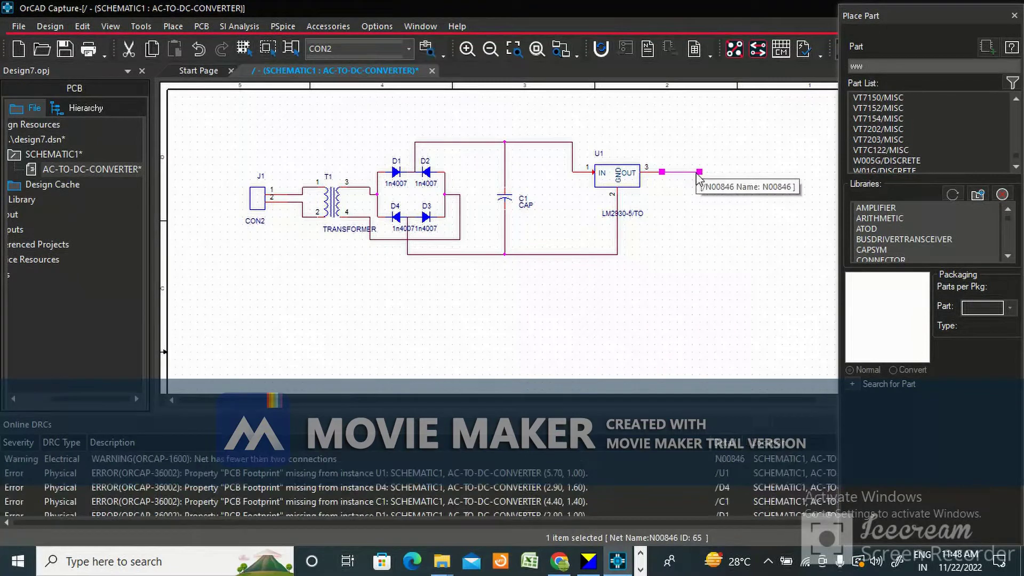
# Step: Find the T POINT A part from the DISCRETE library and place one just beyond the end of U1's output wire
pyautogui.click(867, 66)
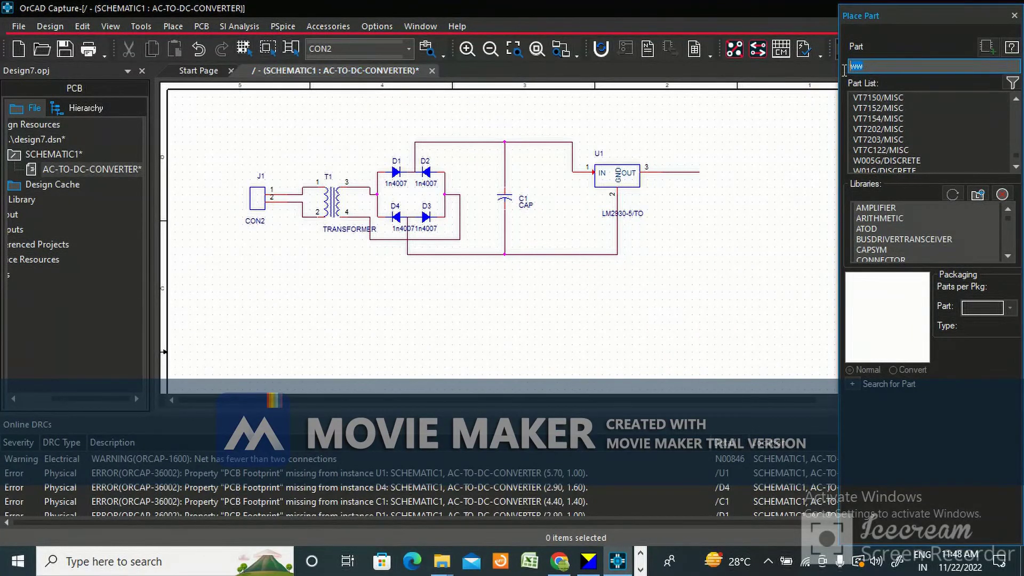
pyautogui.write('tp0604/SO')
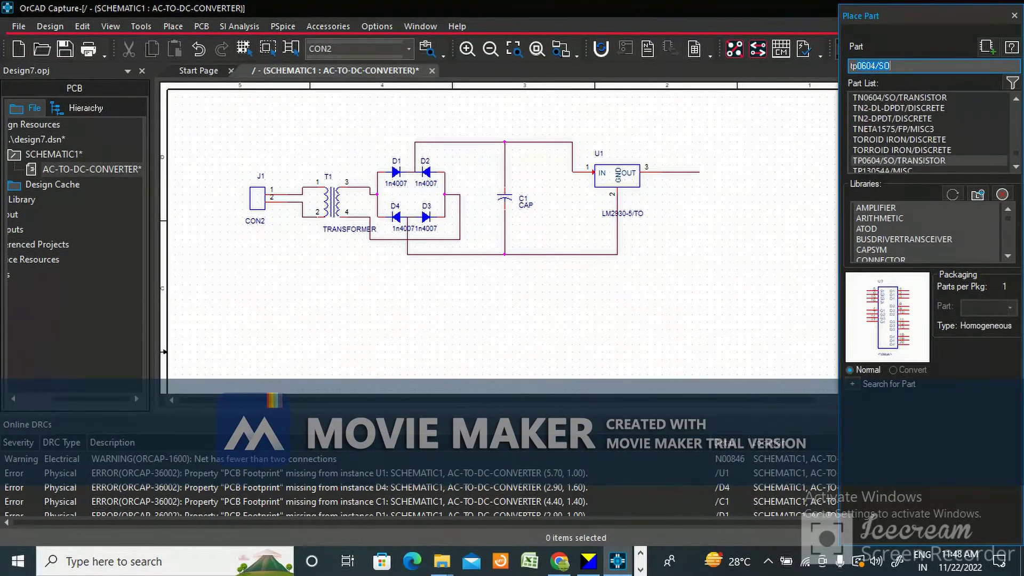
pyautogui.press('BackSpace')
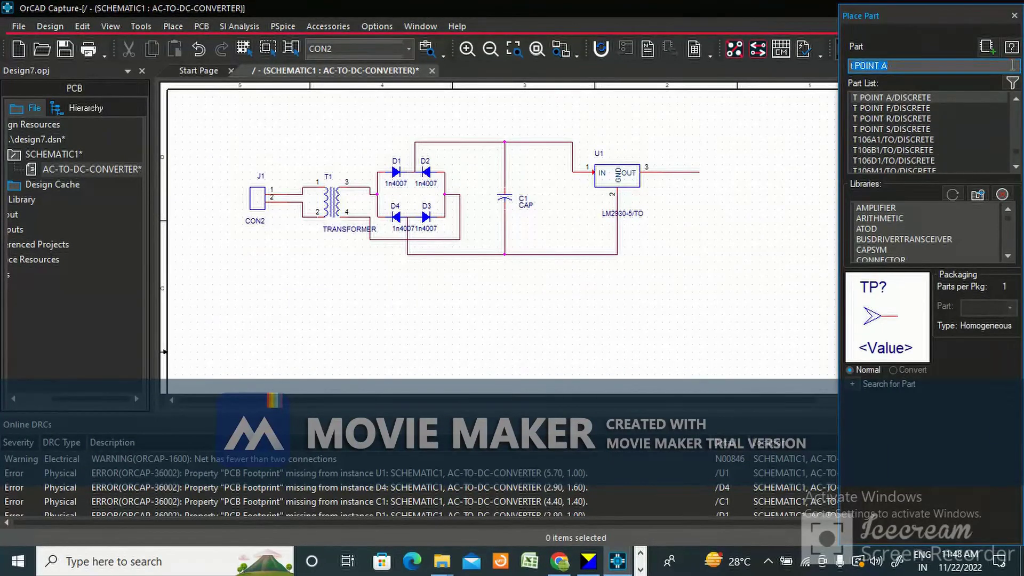
pyautogui.click(964, 55)
pyautogui.press('Return')
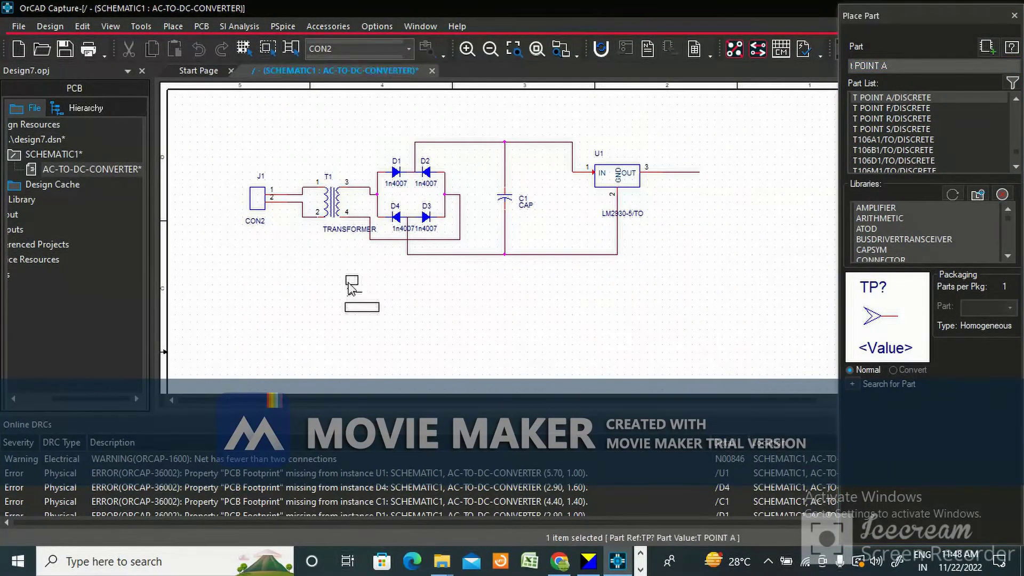
pyautogui.click(718, 174)
pyautogui.press('Escape')
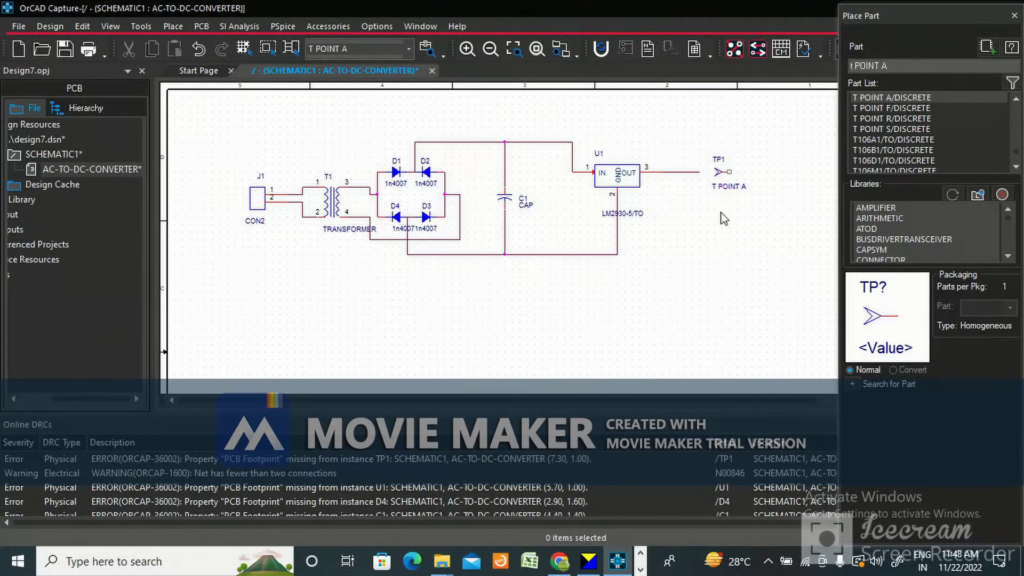
# Step: Mirror test point TP1 horizontally and connect its pin to the end of U1's output wire
pyautogui.click(722, 173)
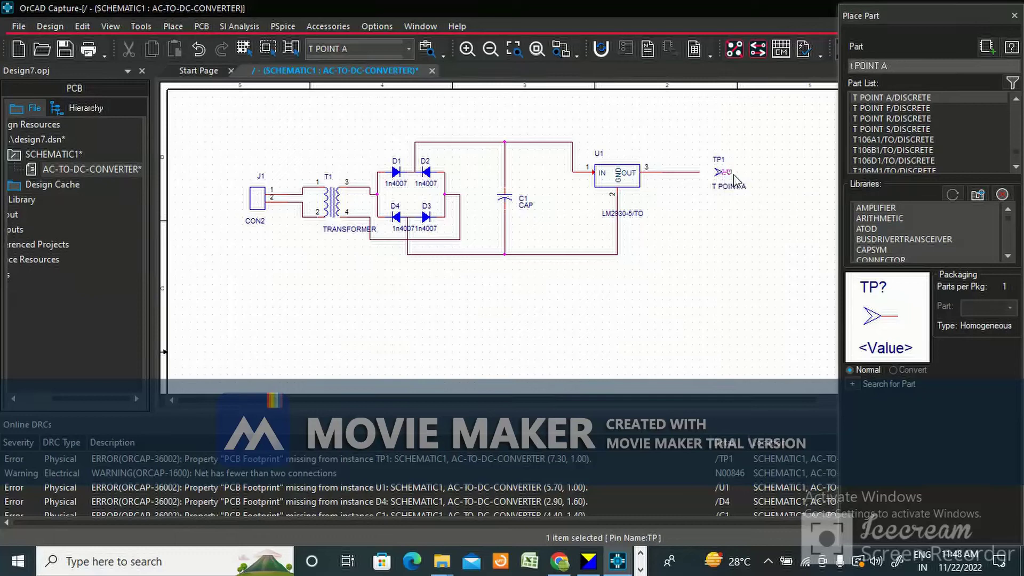
pyautogui.click(727, 178)
pyautogui.click(719, 175)
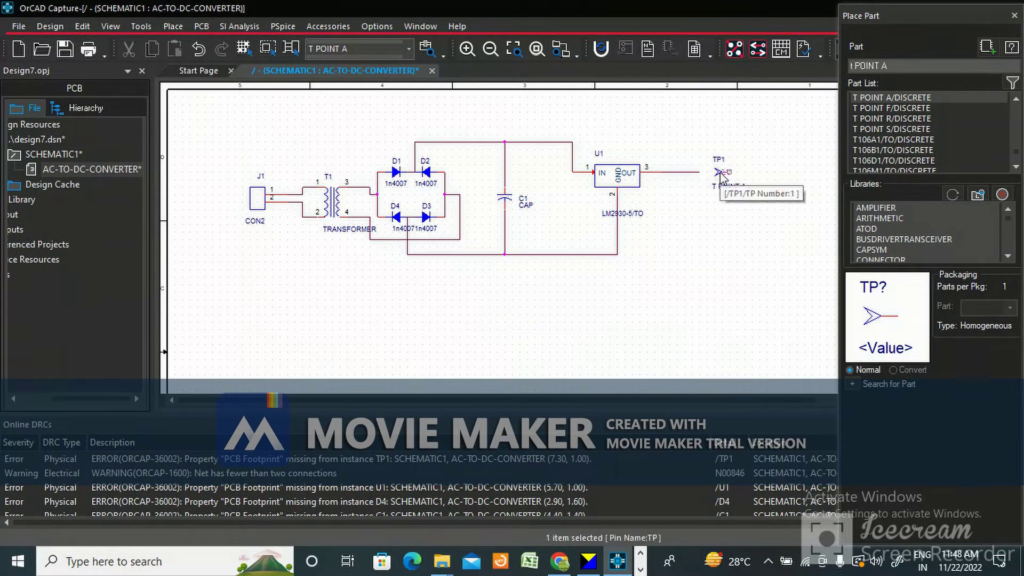
pyautogui.click(719, 176)
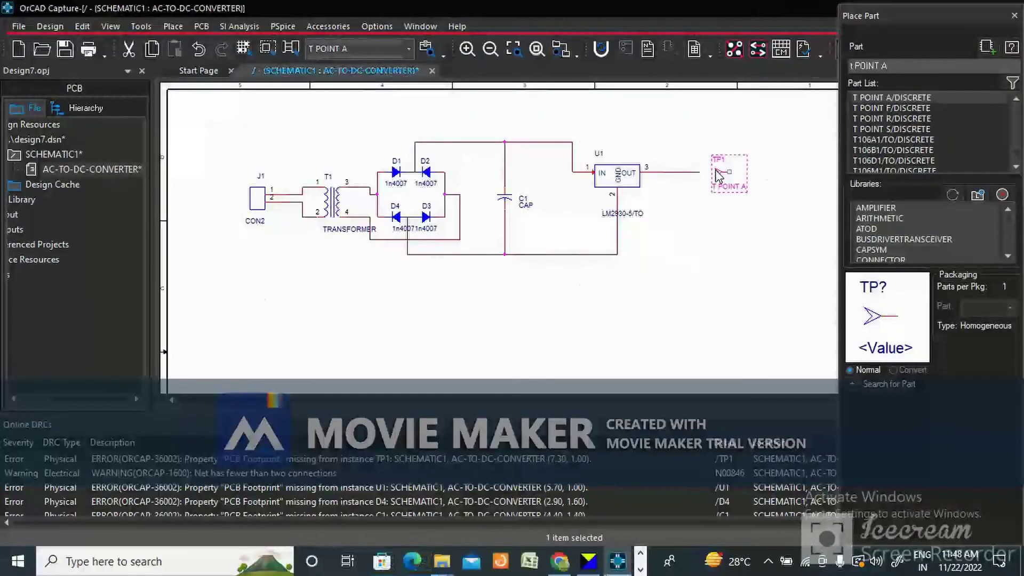
pyautogui.press('h')
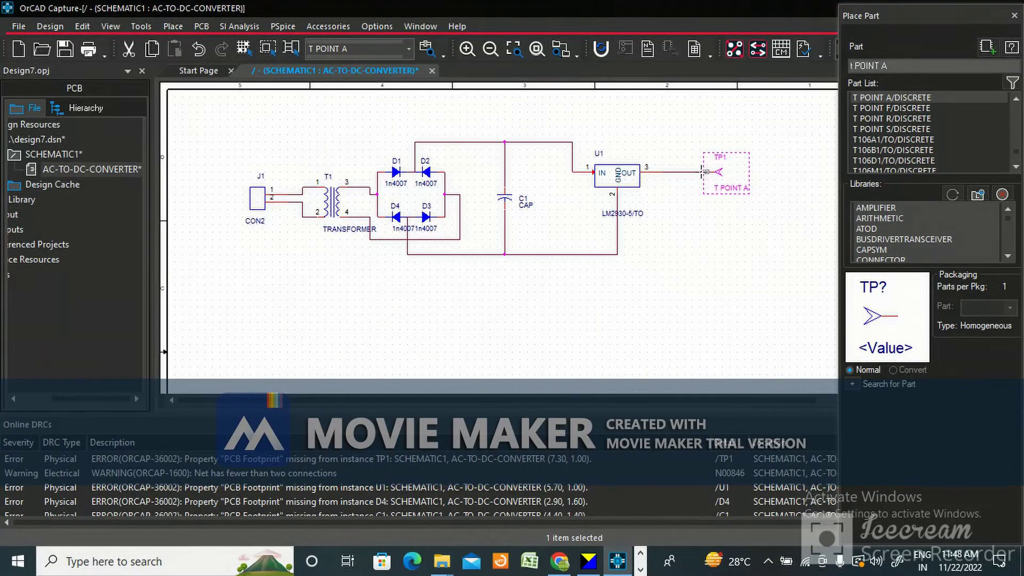
pyautogui.click(704, 171)
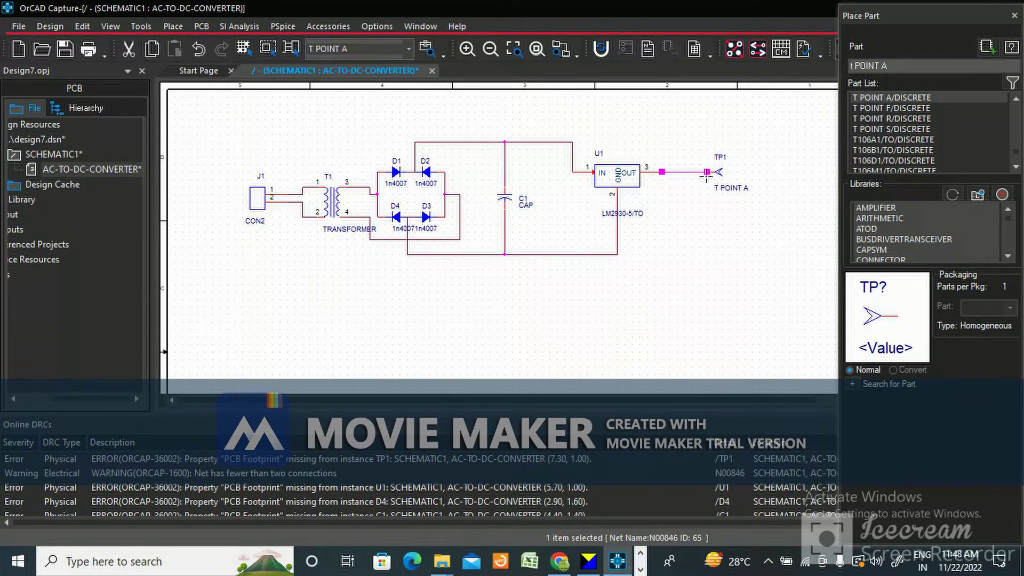
pyautogui.click(730, 230)
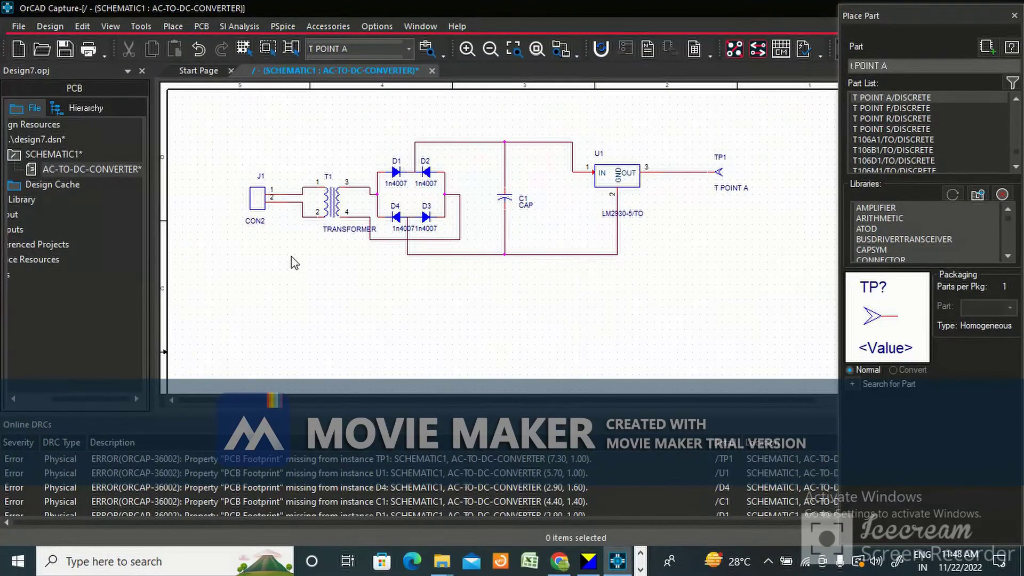
# Step: Center the value label below transformer T1 and set its value to 230V-13V, as in the reference diagram
pyautogui.moveTo(342, 234); pyautogui.dragTo(319, 236)
pyautogui.click(334, 259)
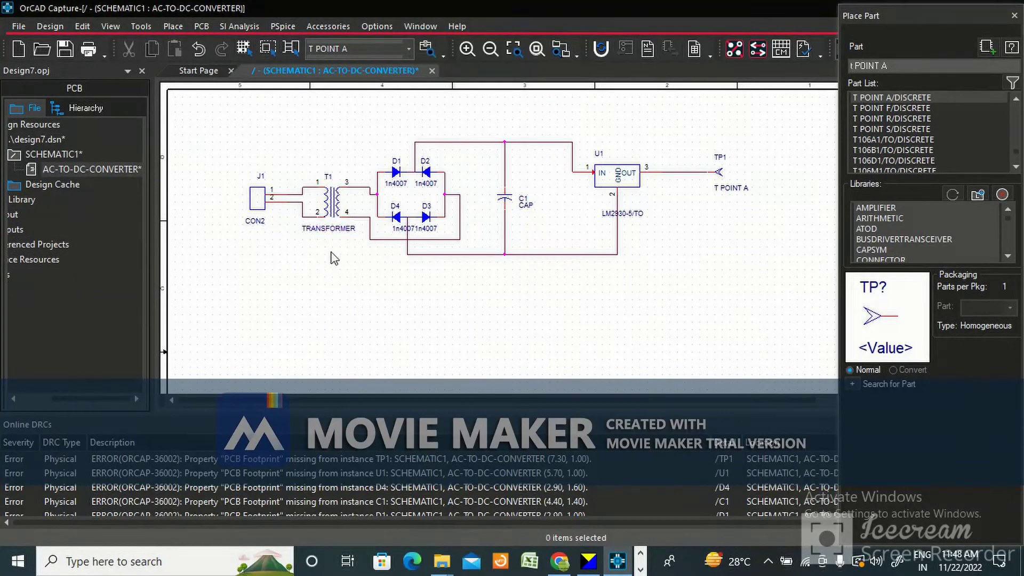
pyautogui.doubleClick(329, 229)
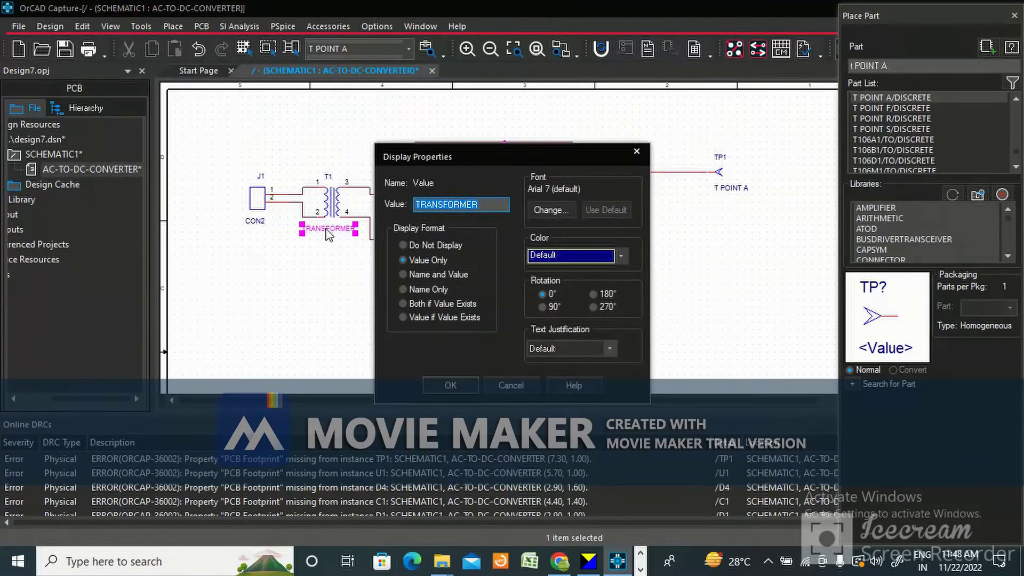
pyautogui.write('230-')
pyautogui.hotkey('alt', 'Tab')
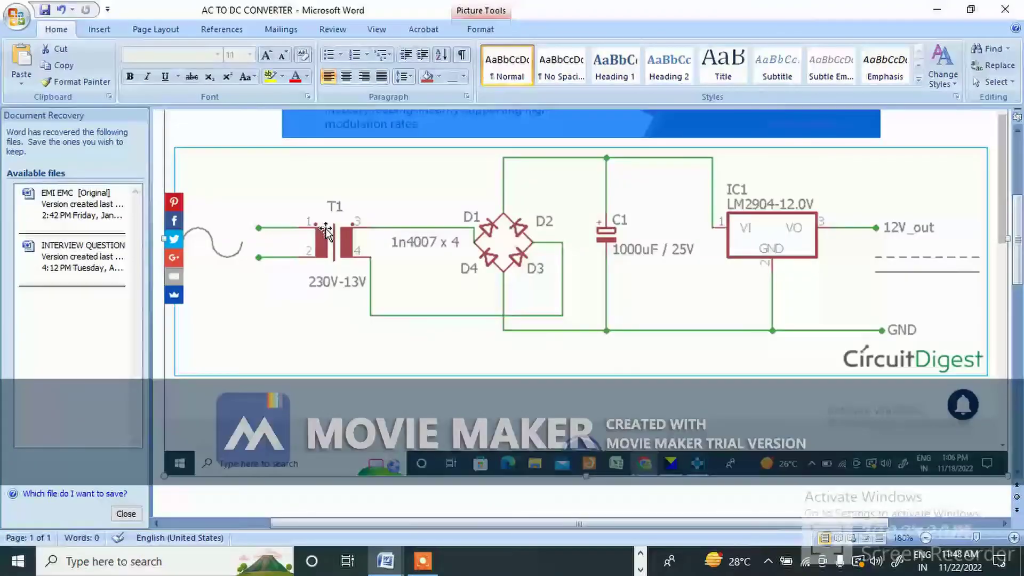
pyautogui.hotkey('alt', 'Tab')
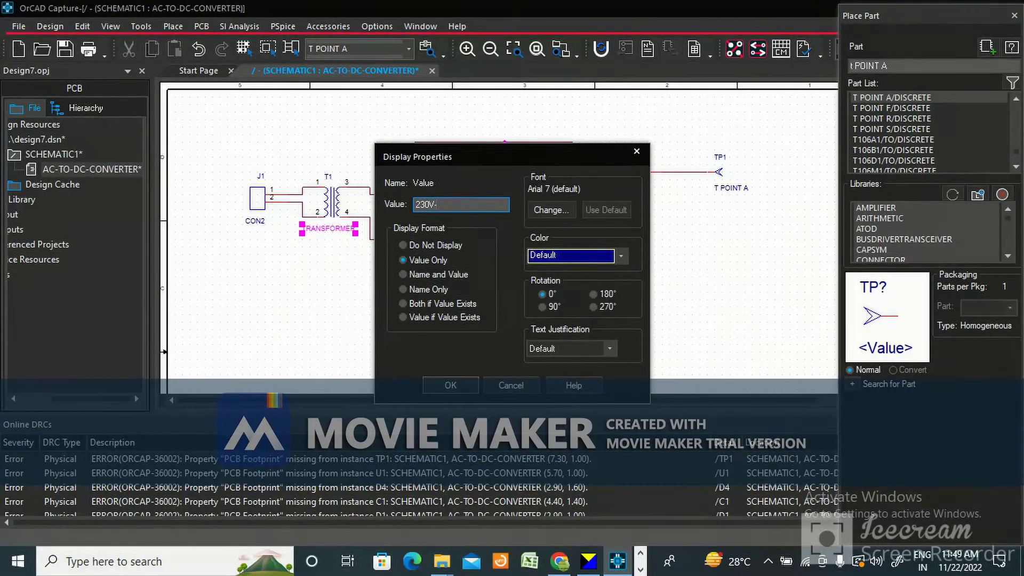
pyautogui.hotkey('alt', 'Tab')
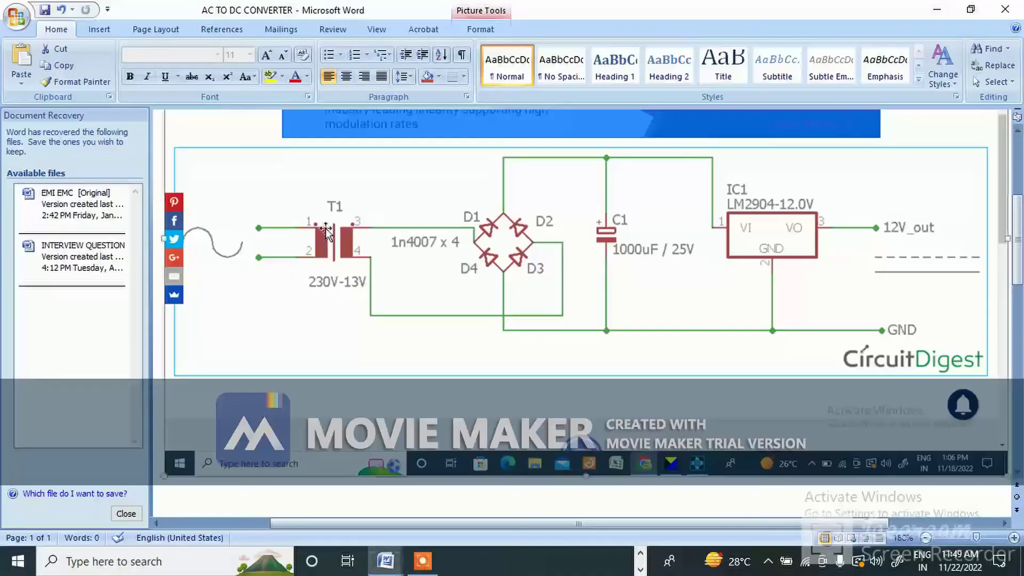
pyautogui.hotkey('alt', 'Tab')
pyautogui.write('13')
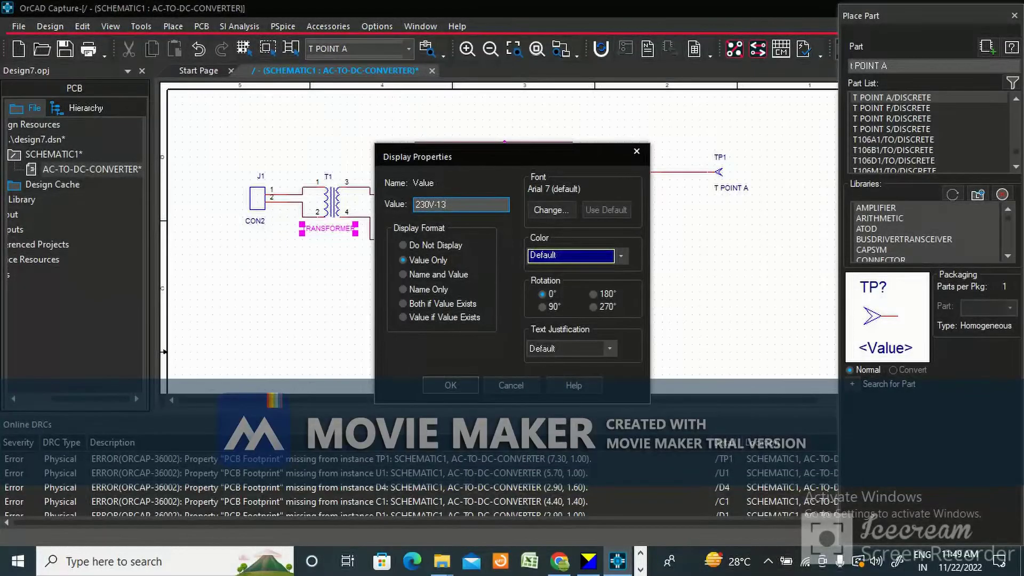
pyautogui.click(447, 385)
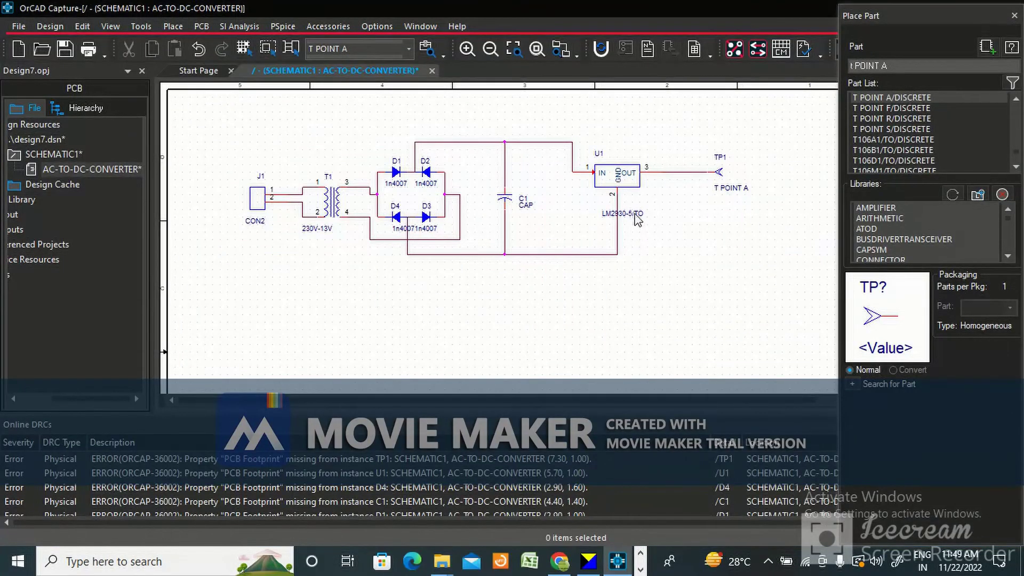
# Step: Set regulator U1's value to LM2904-12V, following the part name in the reference diagram
pyautogui.doubleClick(632, 213)
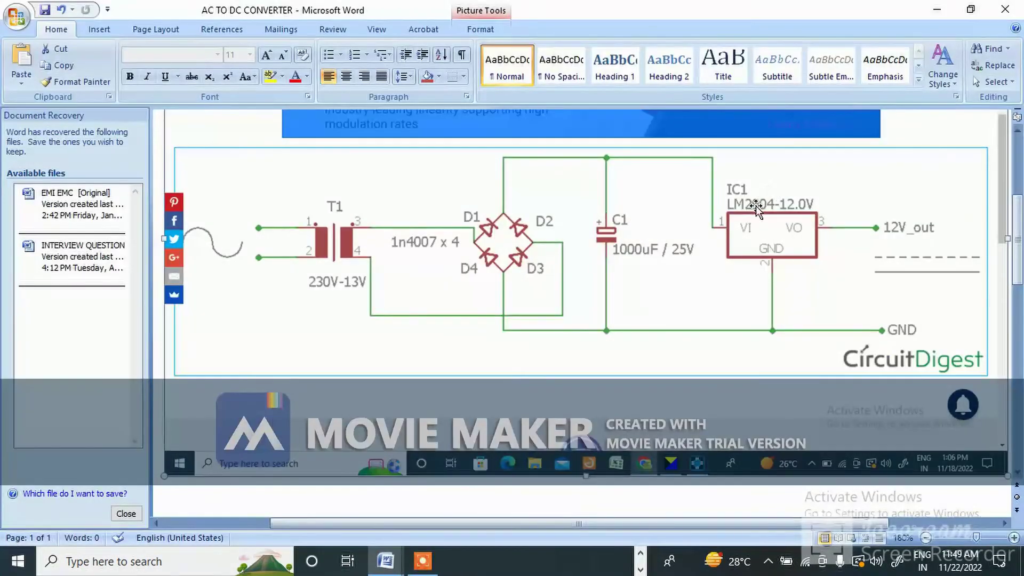
pyautogui.doubleClick(756, 206)
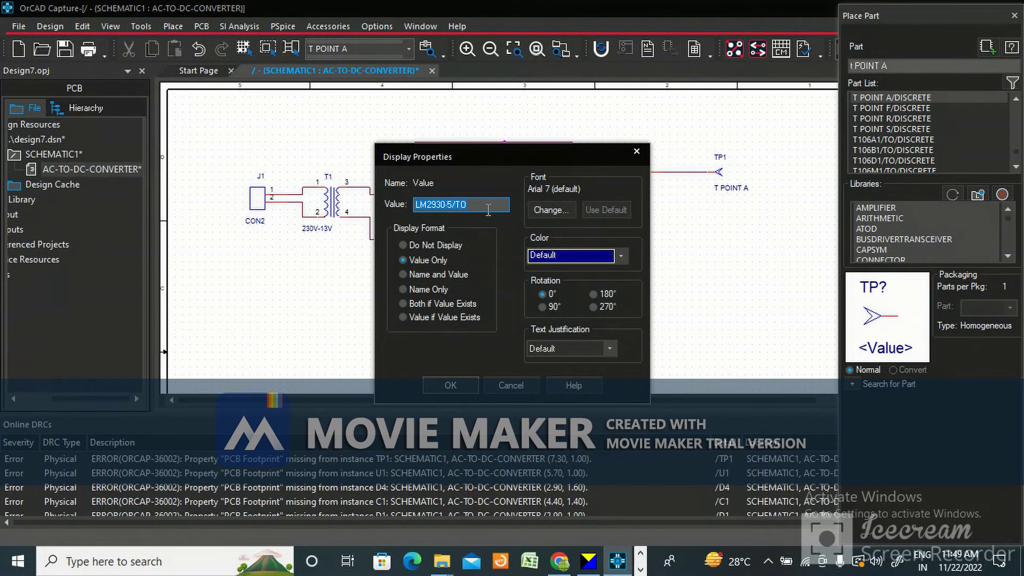
pyautogui.click(472, 205)
pyautogui.write('04')
pyautogui.hotkey('alt', 'Tab')
pyautogui.hotkey('alt', 'Tab')
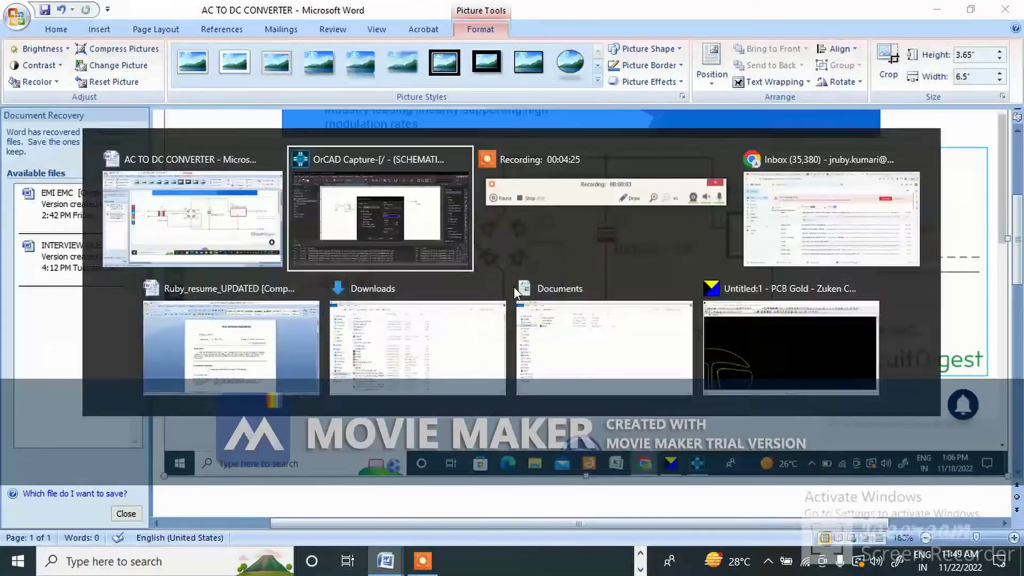
pyautogui.write('-12')
pyautogui.hotkey('alt', 'Tab')
pyautogui.hotkey('alt', 'Tab')
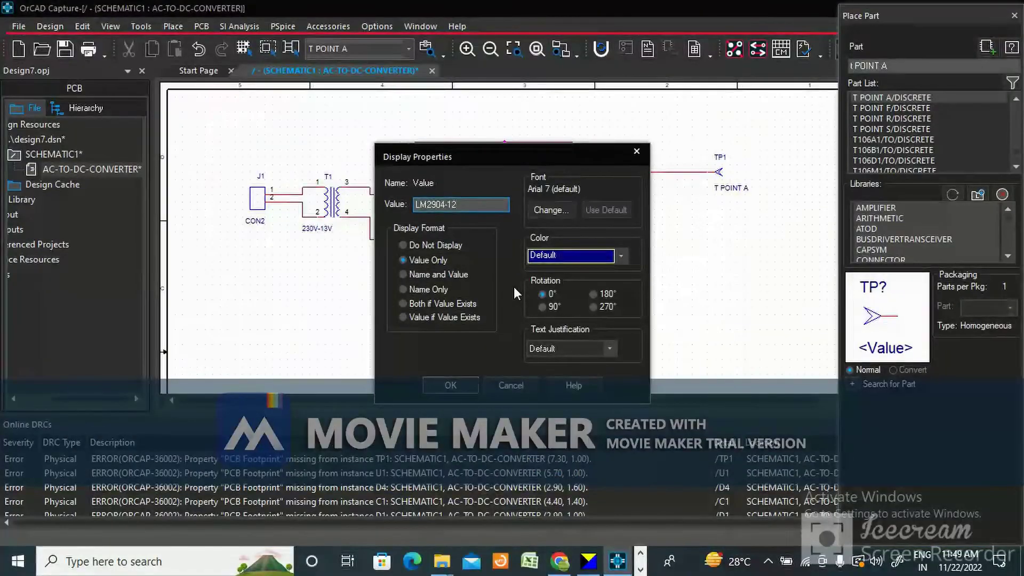
pyautogui.write('V')
pyautogui.click(453, 392)
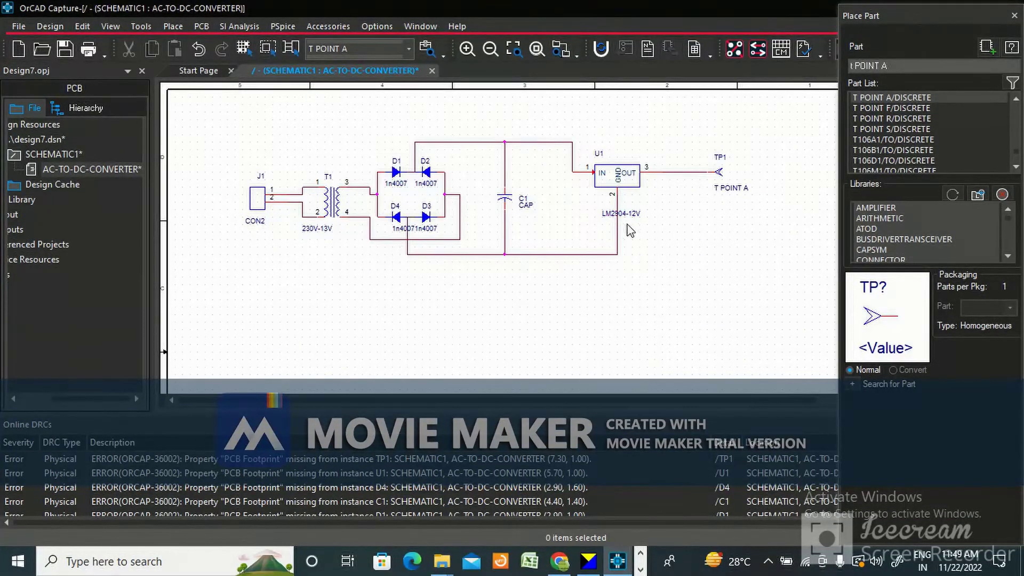
# Step: Move U1's value label above the regulator and its reference designator below it, beside the GND pin
pyautogui.moveTo(629, 215); pyautogui.dragTo(635, 155)
pyautogui.click(656, 206)
pyautogui.click(598, 153)
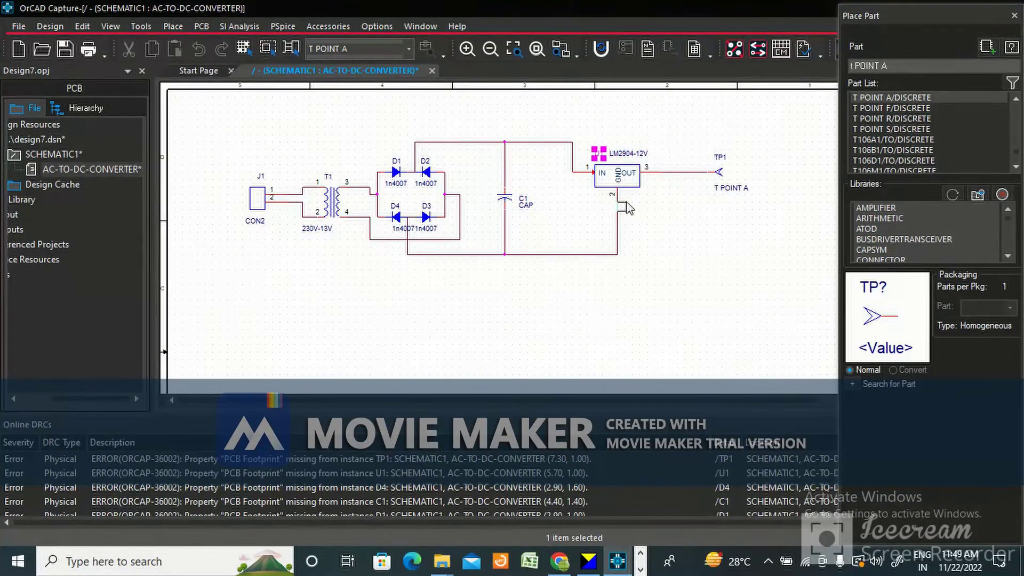
pyautogui.moveTo(598, 154); pyautogui.dragTo(630, 199)
pyautogui.click(660, 234)
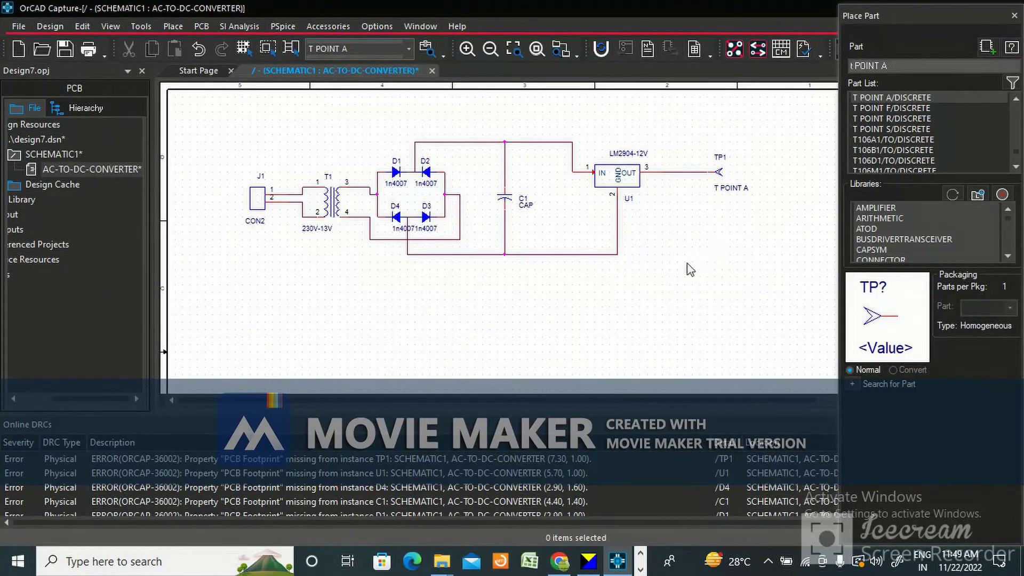
# Step: Delete test point TP1 from the end of U1's output wire
pyautogui.click(717, 175)
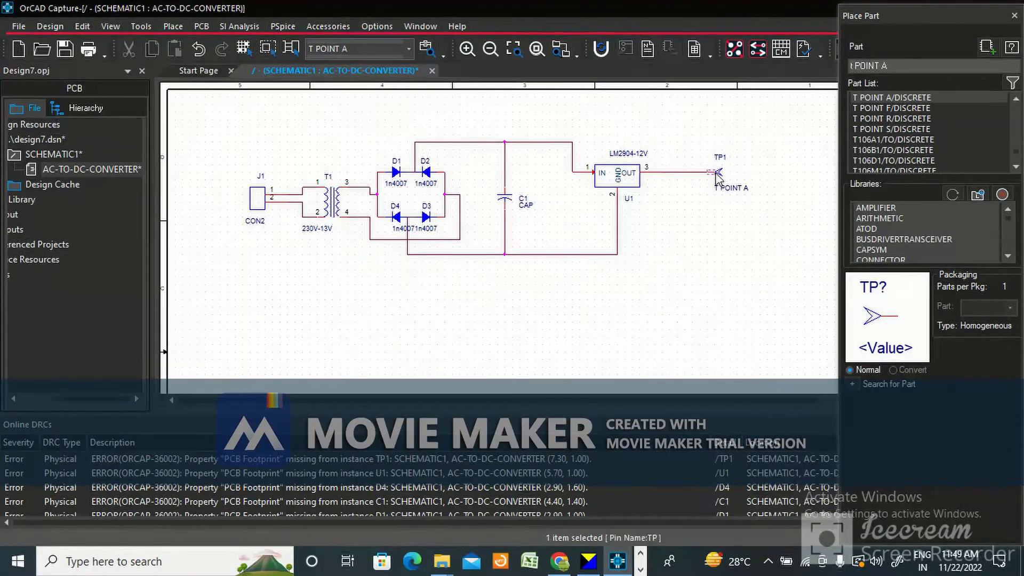
pyautogui.click(720, 177)
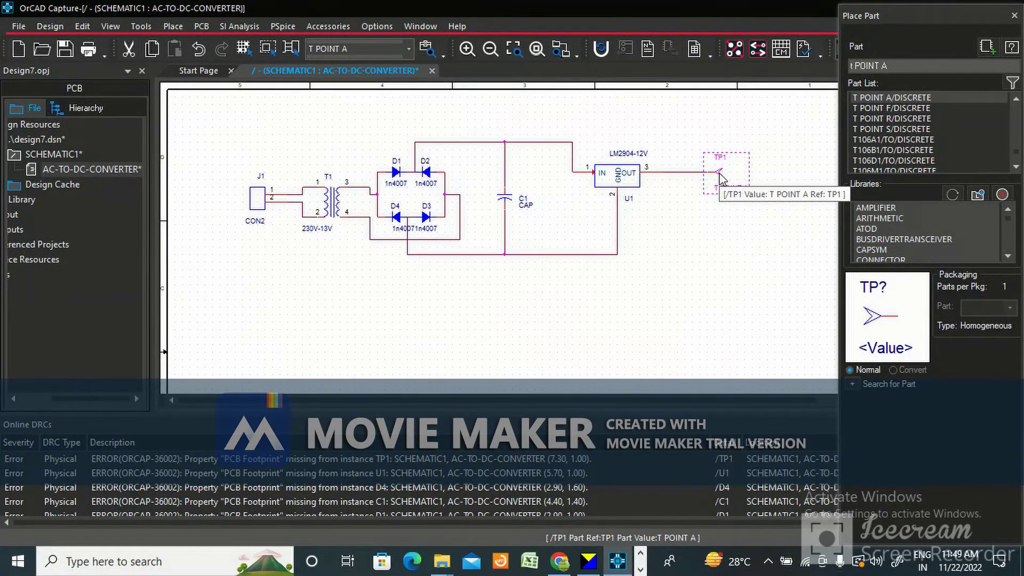
pyautogui.press('Delete')
# Step: Copy connector J1 and place the duplicate below the end of U1's output wire
pyautogui.click(257, 204)
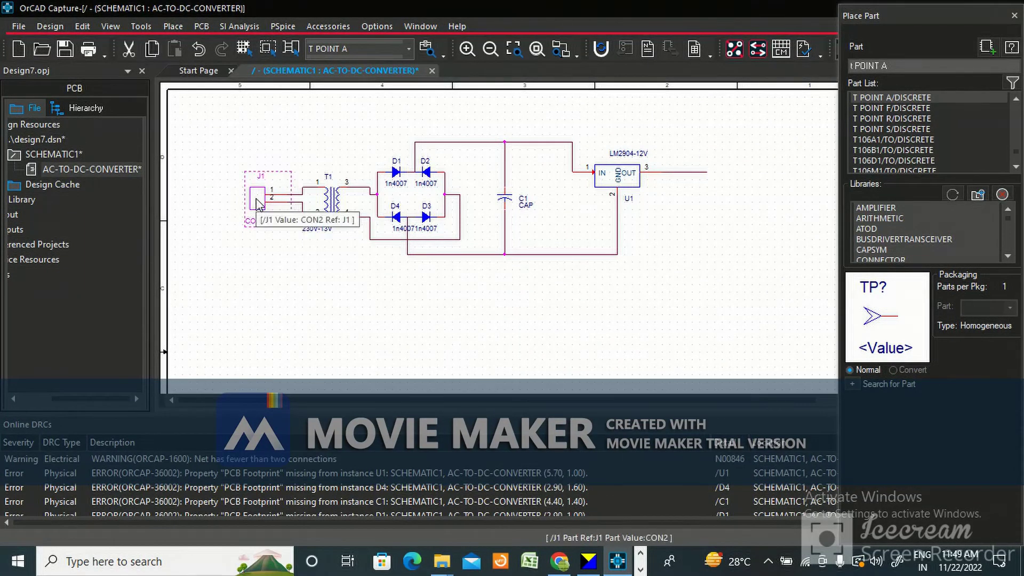
pyautogui.hotkey('ctrl', 'c')
pyautogui.hotkey('ctrl', 'v')
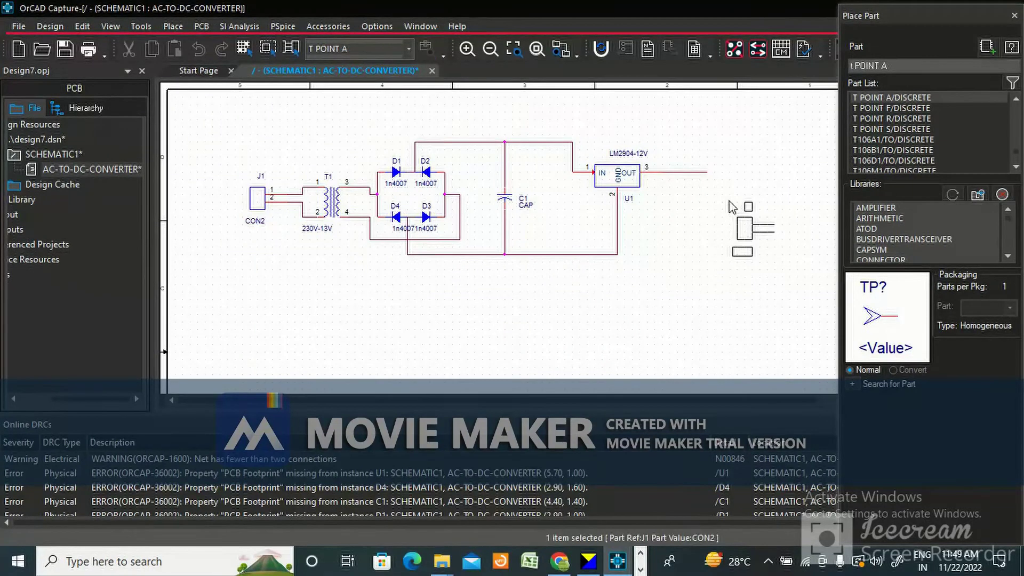
pyautogui.rightClick(717, 199)
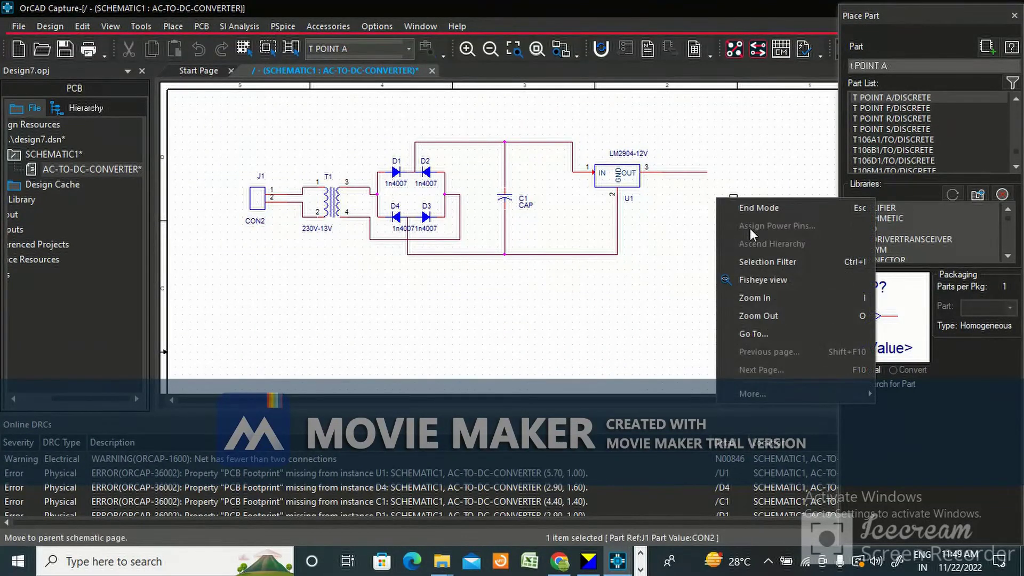
pyautogui.click(712, 213)
pyautogui.click(720, 215)
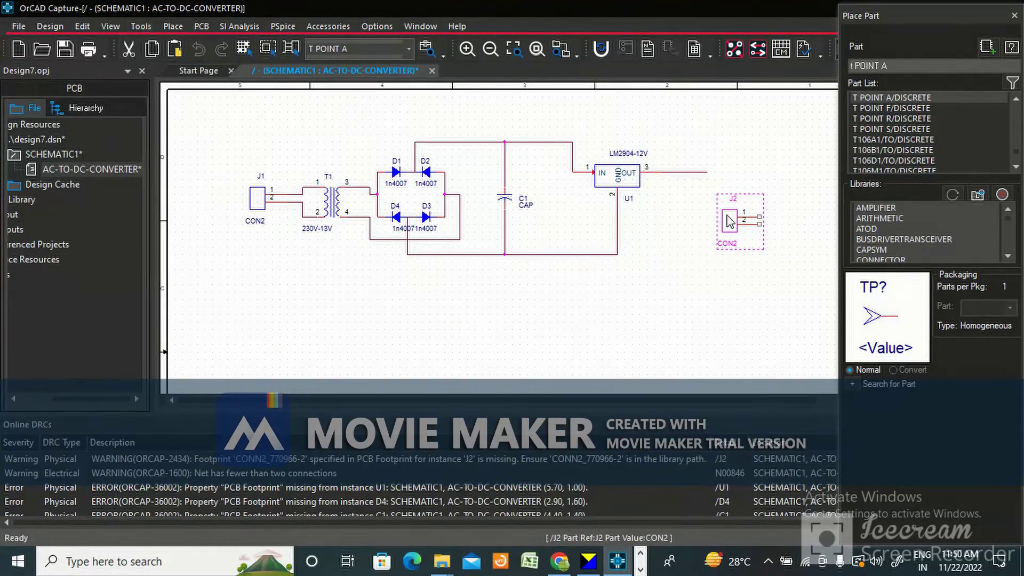
# Step: Mirror connector J2 horizontally and move it slightly beyond the end of U1's output wire
pyautogui.rightClick(730, 221)
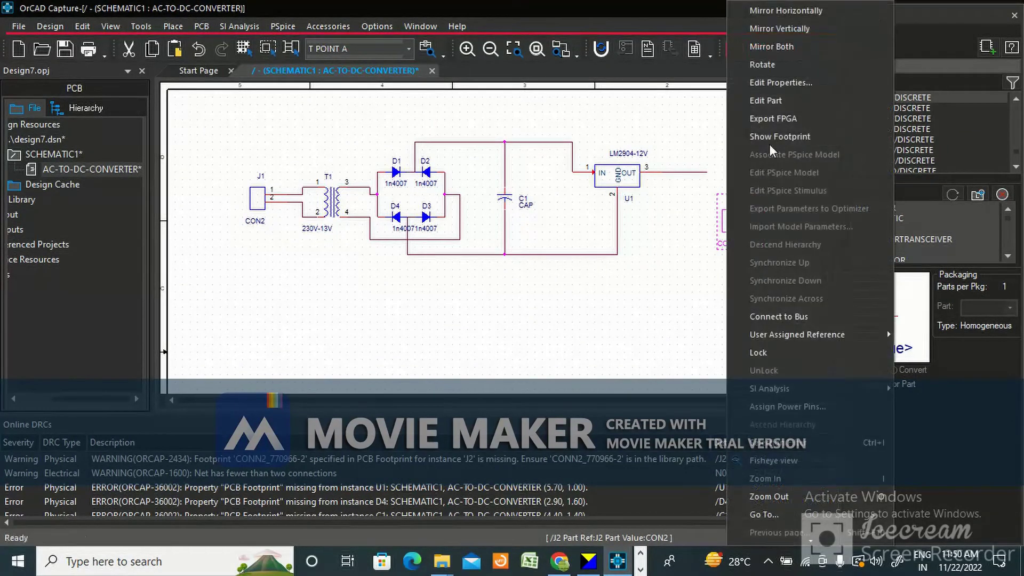
pyautogui.click(771, 11)
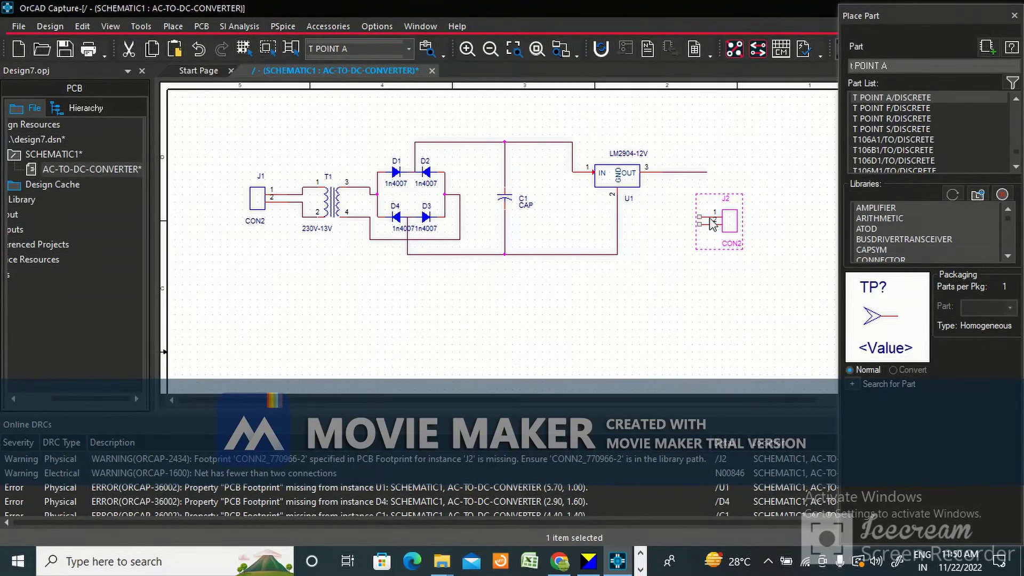
pyautogui.moveTo(731, 220); pyautogui.dragTo(753, 212)
pyautogui.click(749, 158)
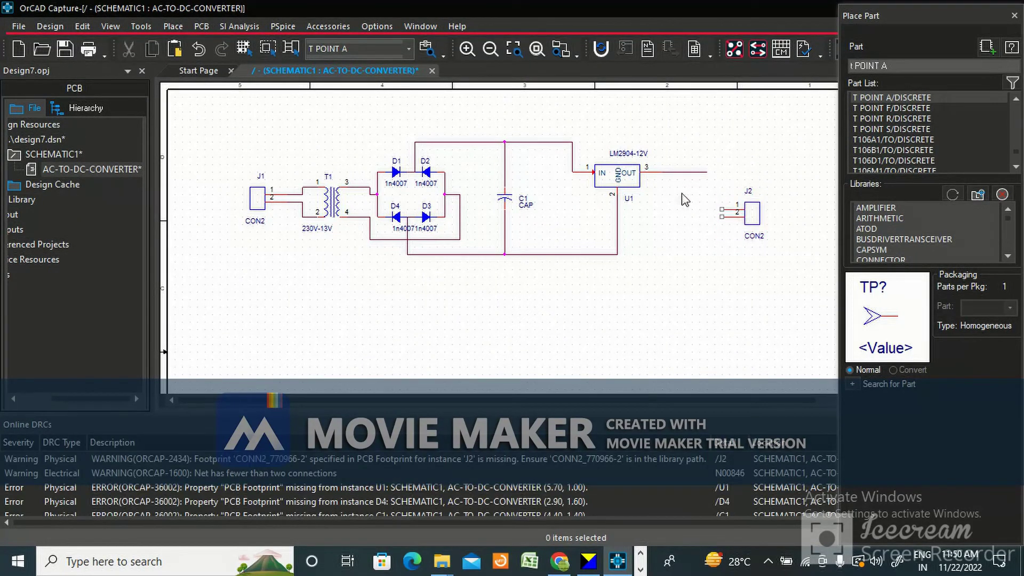
# Step: Wire J2's pin 1 to U1's output wire and pin 2 to the lower net at U1's GND wire
pyautogui.click(706, 173)
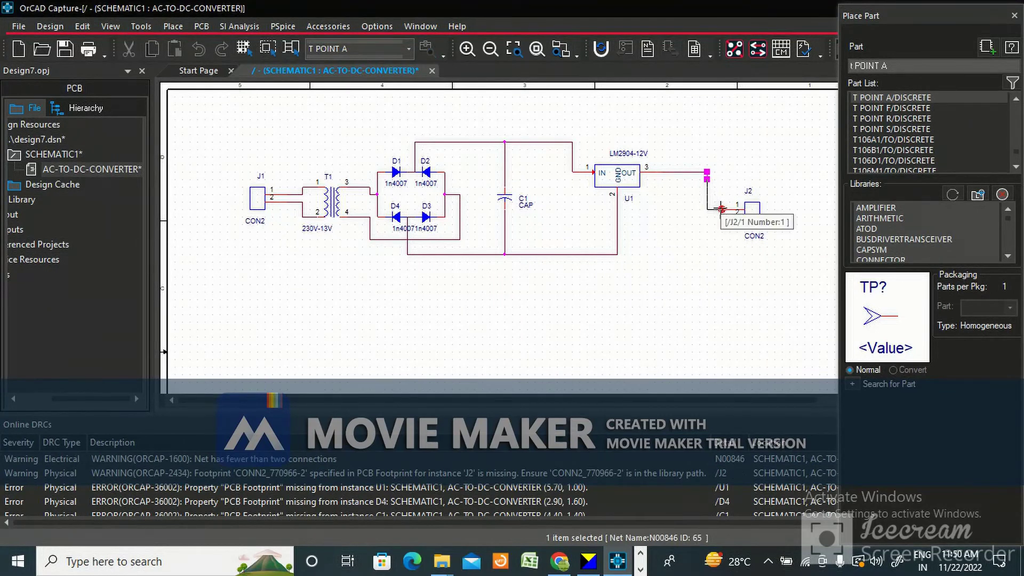
pyautogui.click(722, 209)
pyautogui.press('w')
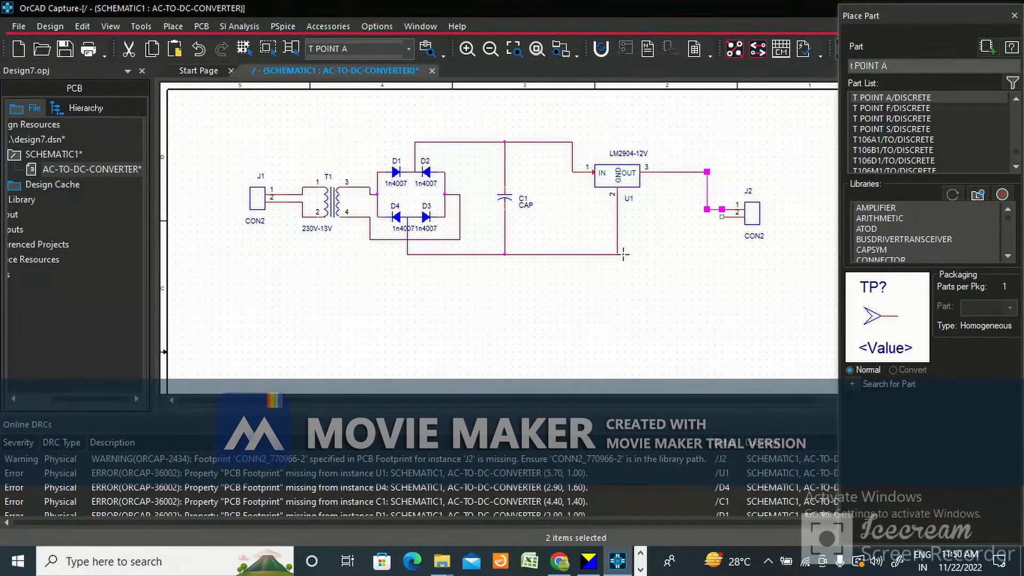
pyautogui.click(618, 254)
pyautogui.click(707, 254)
pyautogui.click(722, 217)
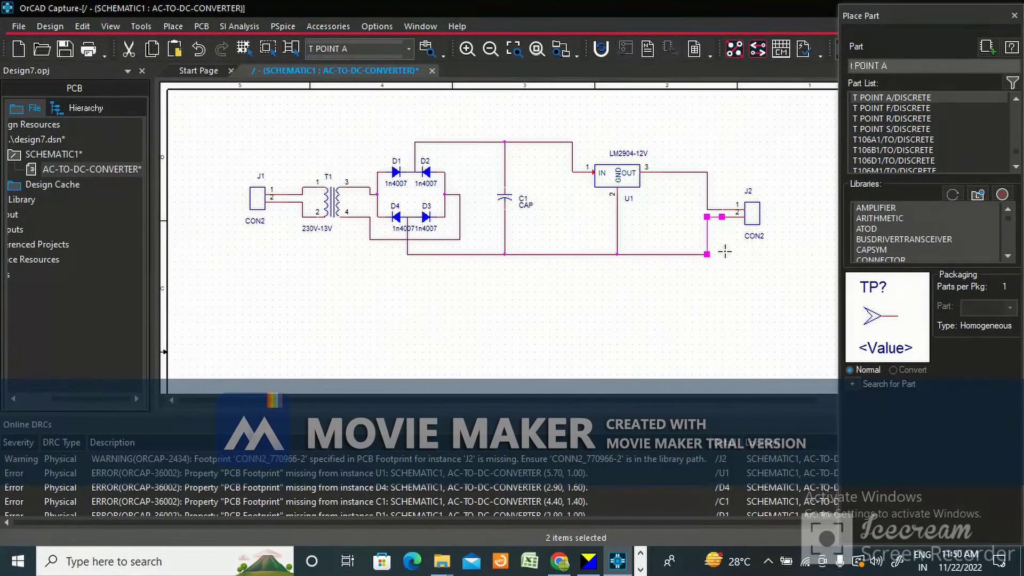
pyautogui.press('Escape')
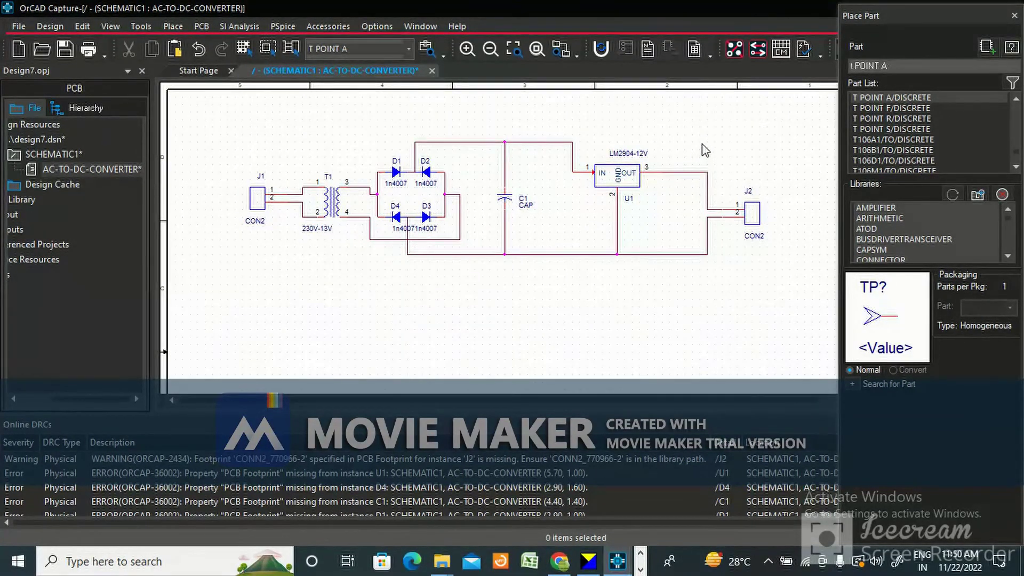
# Step: Place a VCC power symbol from the CAPSYM library on the corner of the wire between U1's output and J2
pyautogui.click(173, 26)
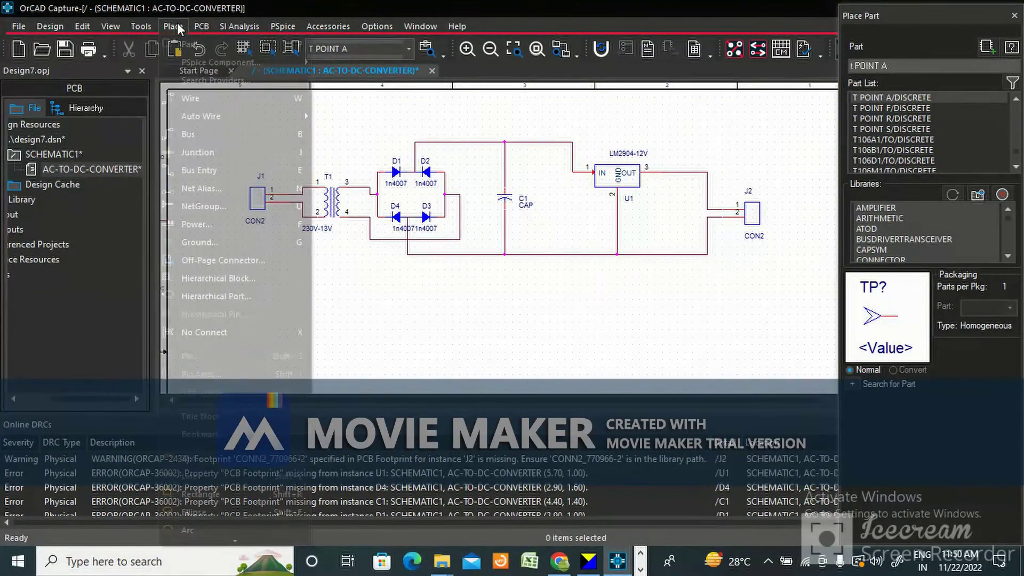
pyautogui.click(197, 224)
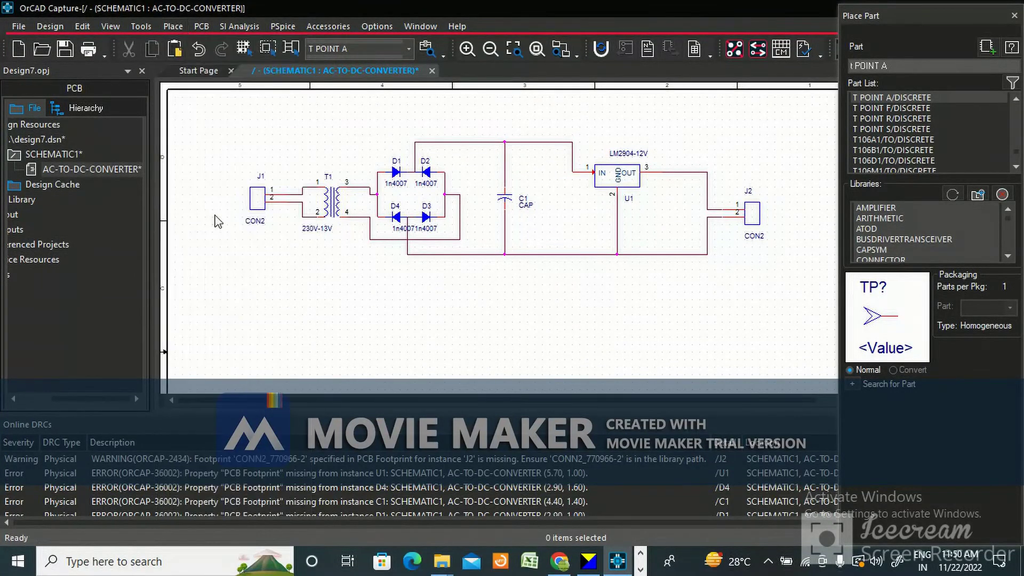
pyautogui.click(411, 230)
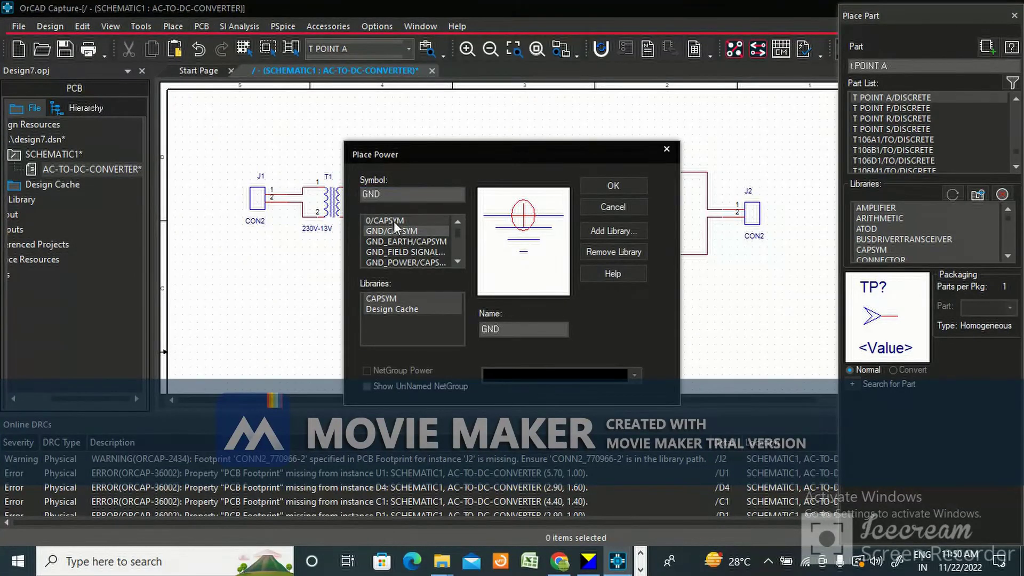
pyautogui.click(393, 222)
pyautogui.click(398, 241)
pyautogui.scroll(-1, 403, 256)
pyautogui.click(404, 252)
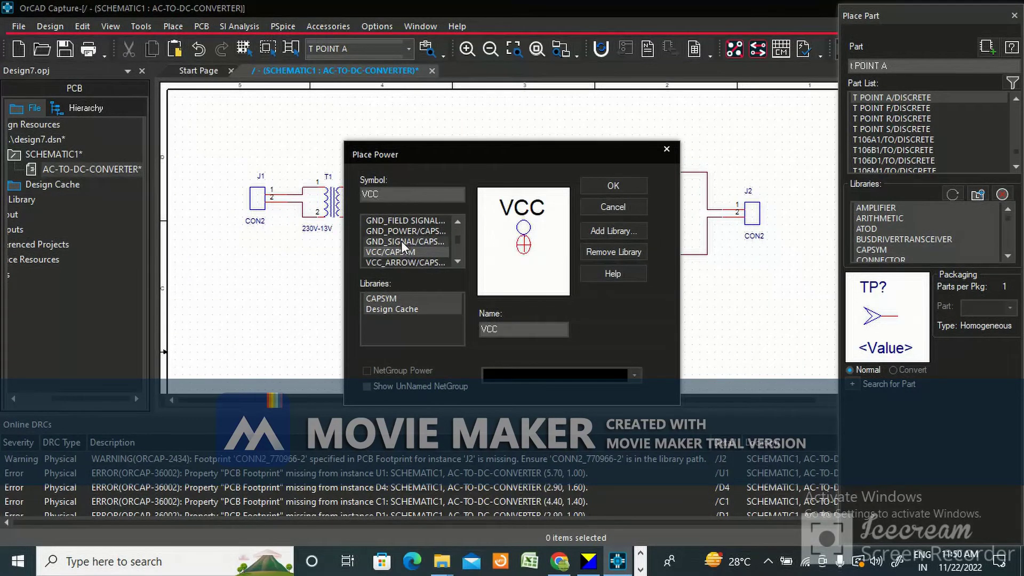
pyautogui.doubleClick(381, 193)
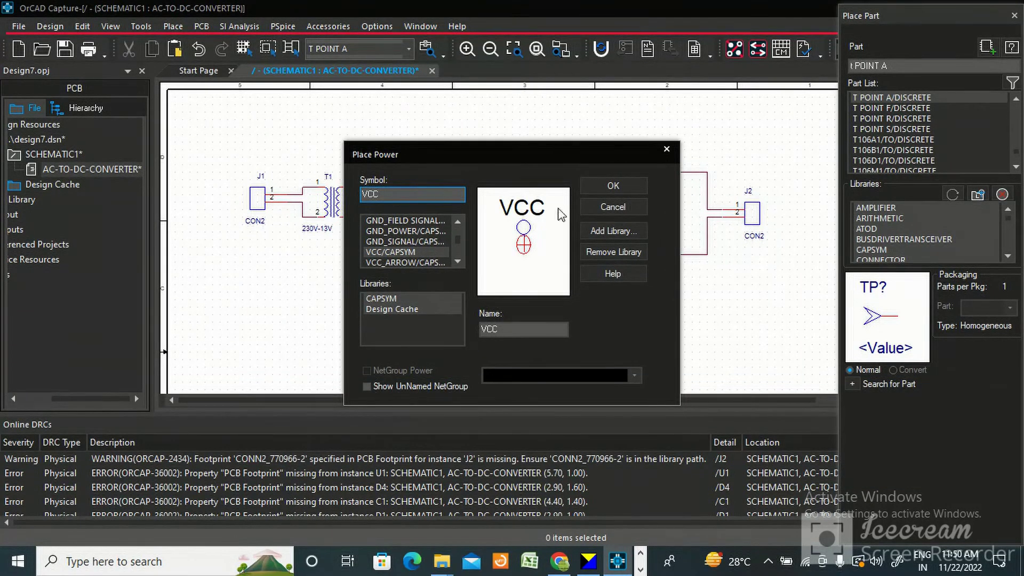
pyautogui.click(633, 187)
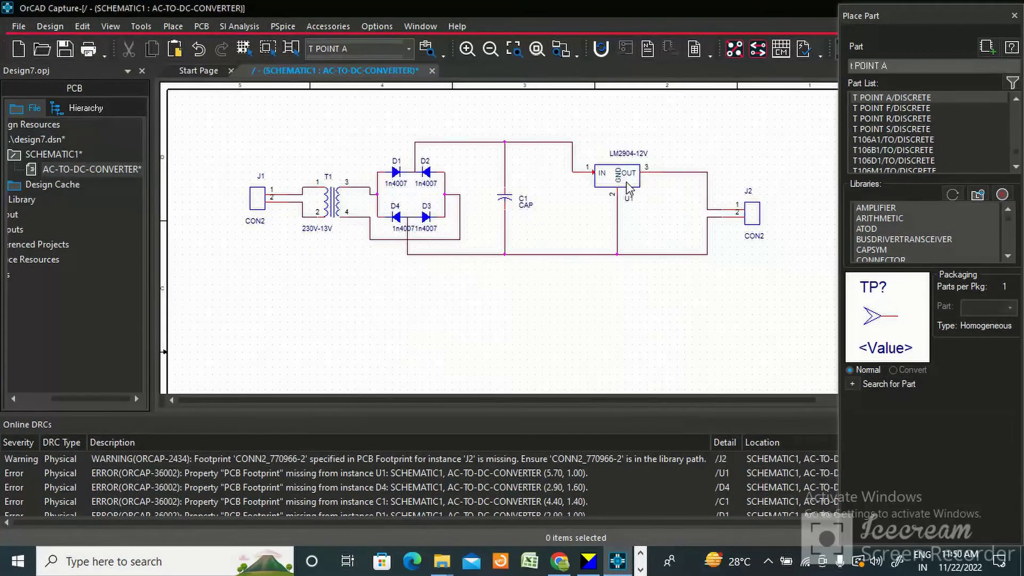
pyautogui.click(708, 164)
pyautogui.press('Escape')
pyautogui.keyDown('ctrl'); pyautogui.scroll(2, 720, 171); pyautogui.keyUp('ctrl')
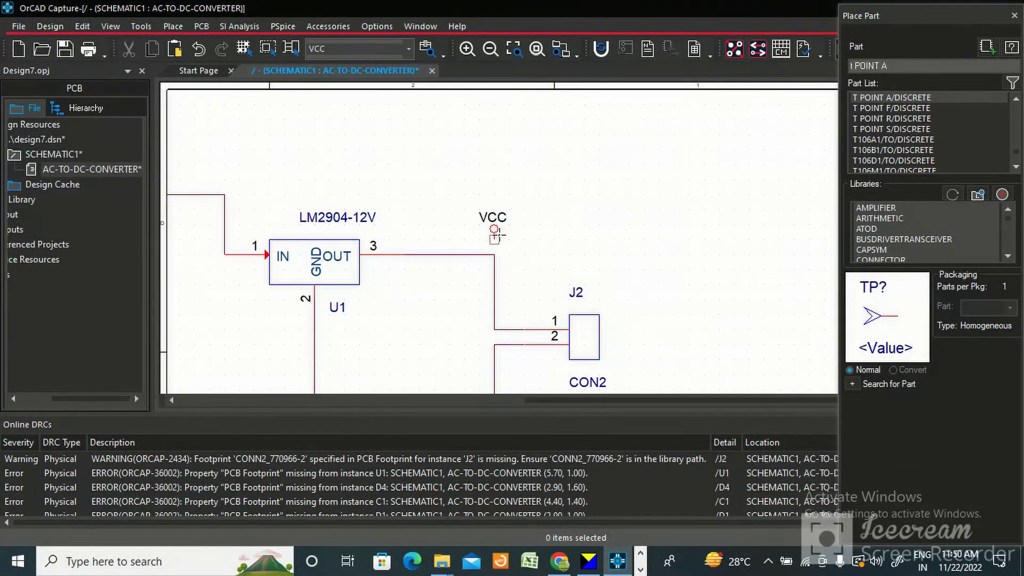
pyautogui.click(495, 254)
pyautogui.press('Escape')
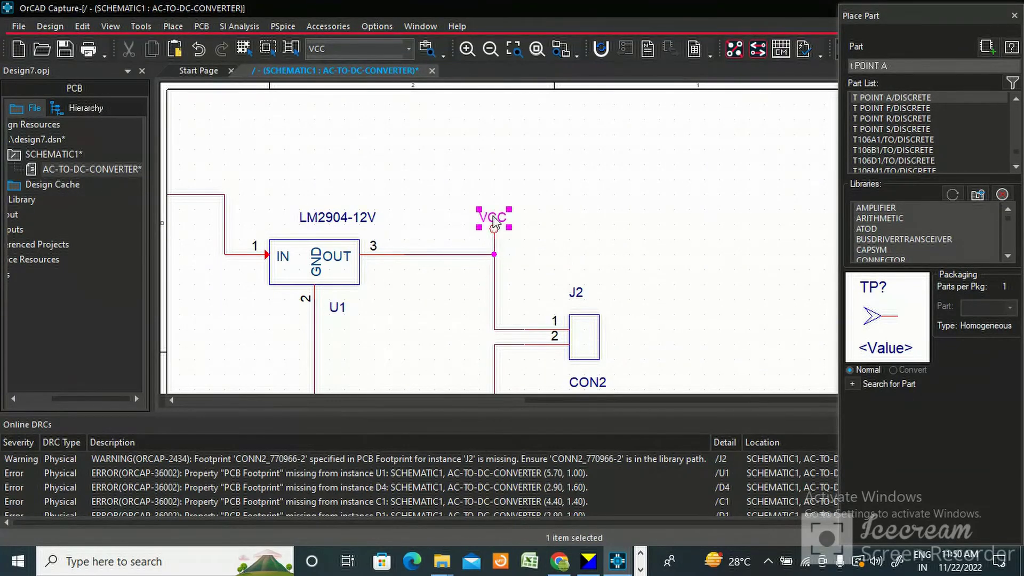
# Step: Rename the VCC power symbol on U1's output net to 12V
pyautogui.doubleClick(494, 217)
pyautogui.write('12V')
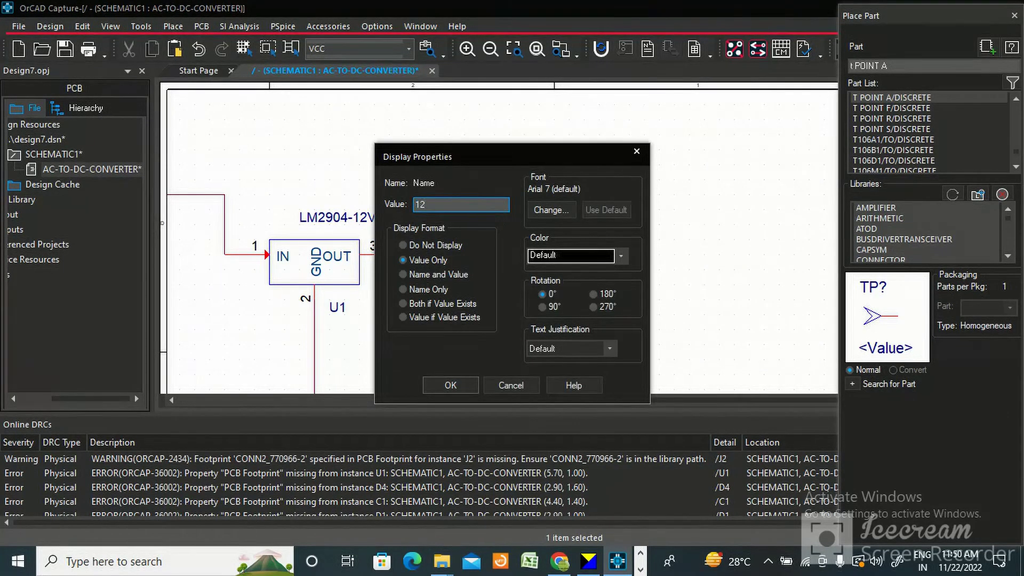
pyautogui.click(450, 386)
pyautogui.click(476, 204)
# Step: Place a GND power symbol from the CAPSYM library just below the lower net's corner near J2
pyautogui.scroll(-3, 476, 203)
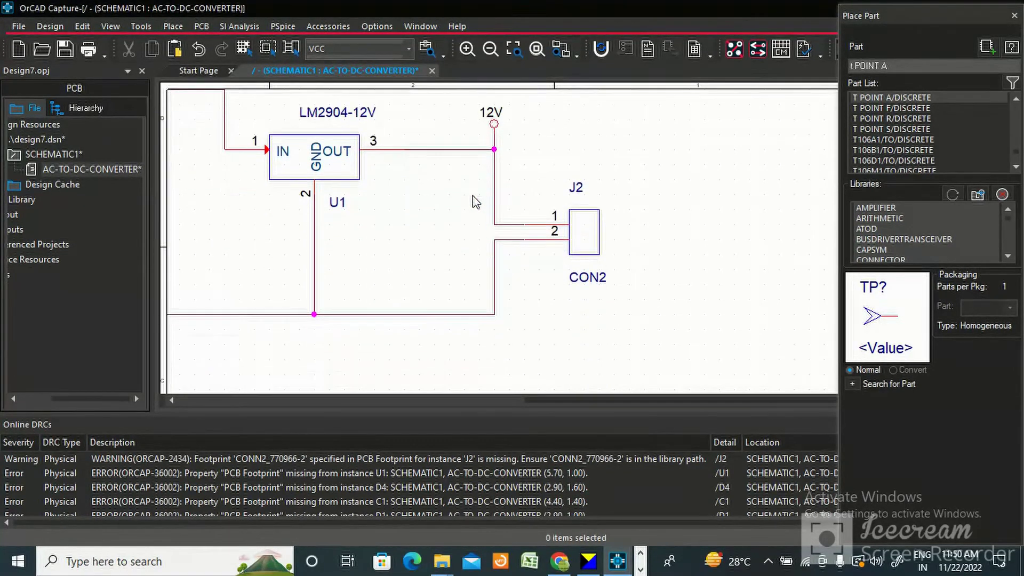
pyautogui.click(168, 25)
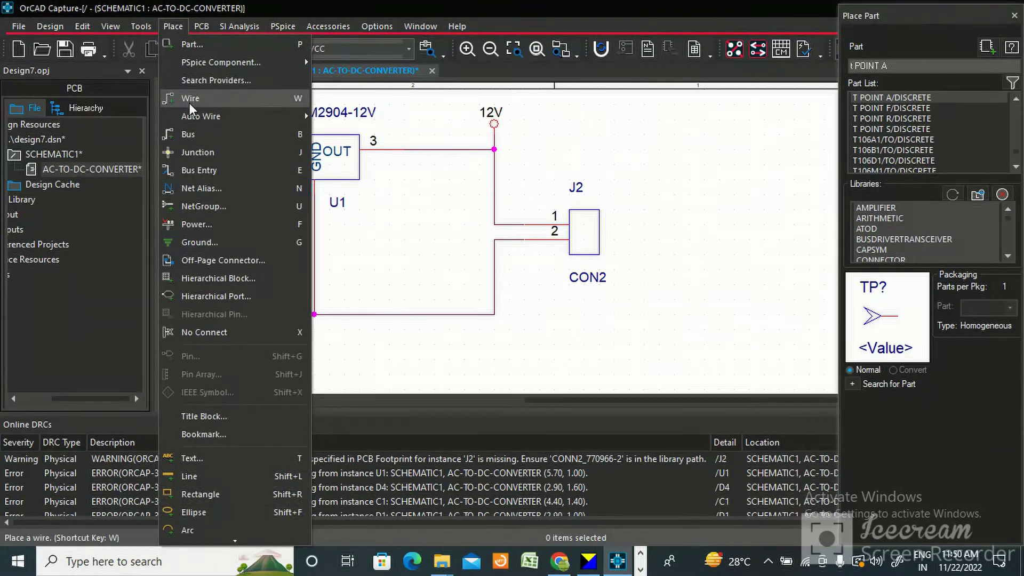
pyautogui.click(193, 224)
pyautogui.write('GND')
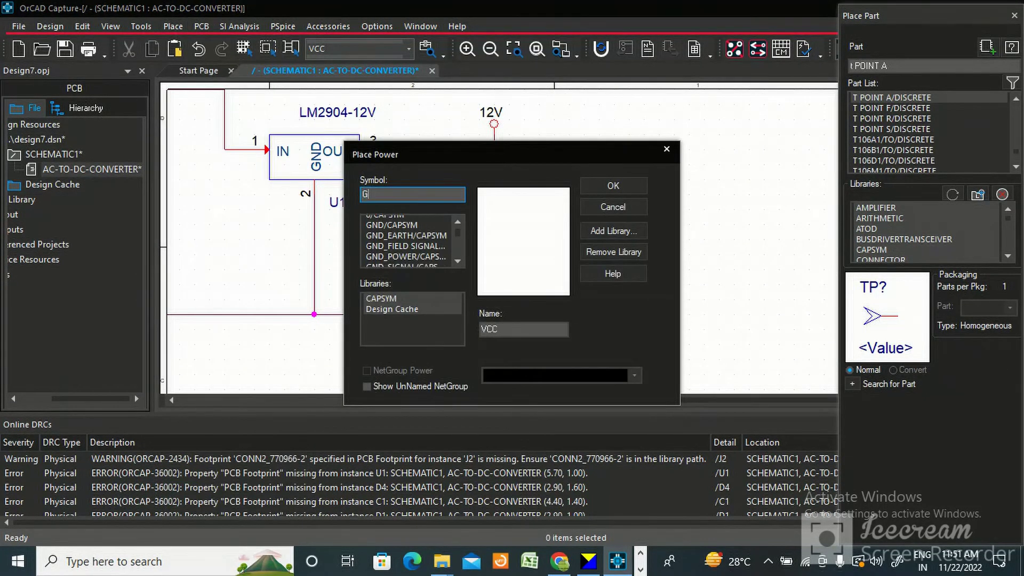
pyautogui.click(392, 221)
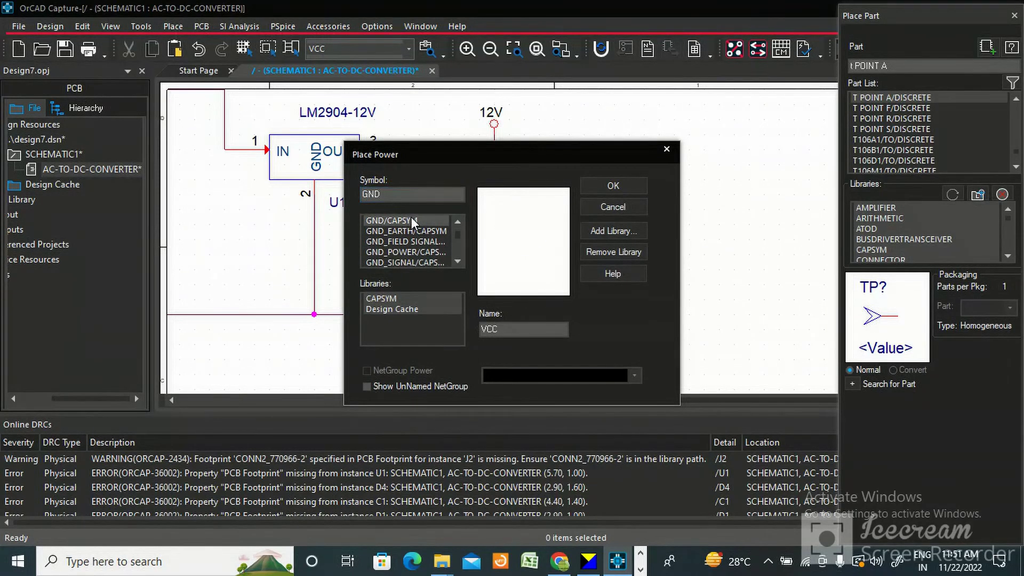
pyautogui.click(613, 186)
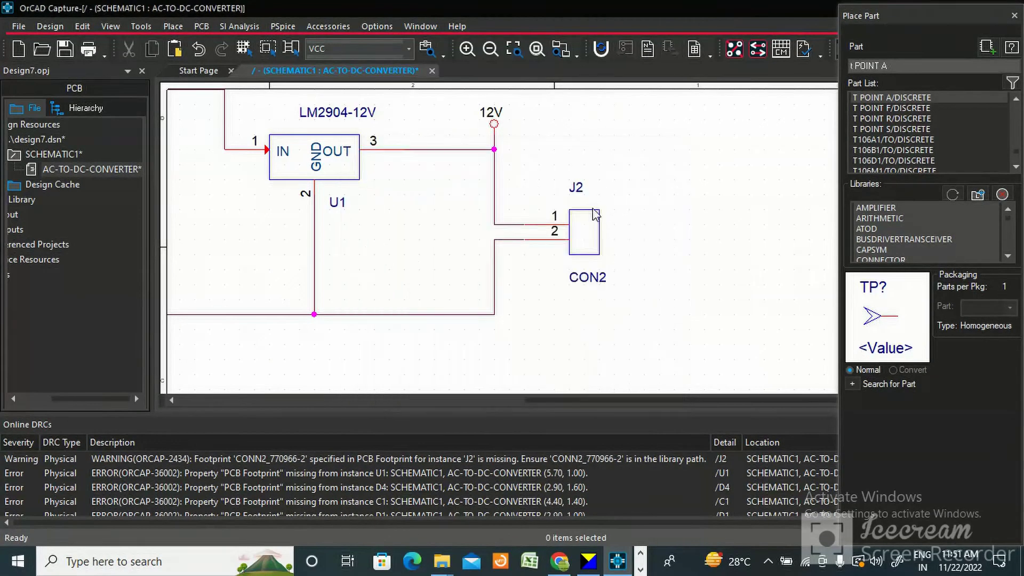
pyautogui.click(495, 350)
pyautogui.press('Escape')
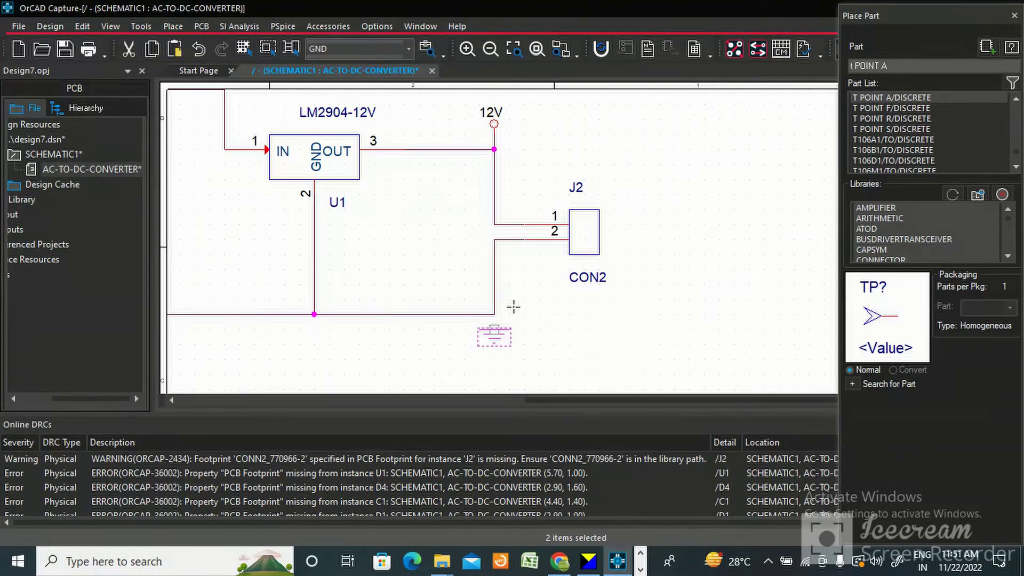
# Step: Wire the GND power symbol to the lower net's corner below J2
pyautogui.press('w')
pyautogui.click(494, 315)
pyautogui.doubleClick(494, 330)
pyautogui.click(559, 336)
pyautogui.keyDown('ctrl'); pyautogui.scroll(-4, 545, 319); pyautogui.keyUp('ctrl')
pyautogui.keyDown('ctrl'); pyautogui.scroll(2, 576, 213); pyautogui.keyUp('ctrl')
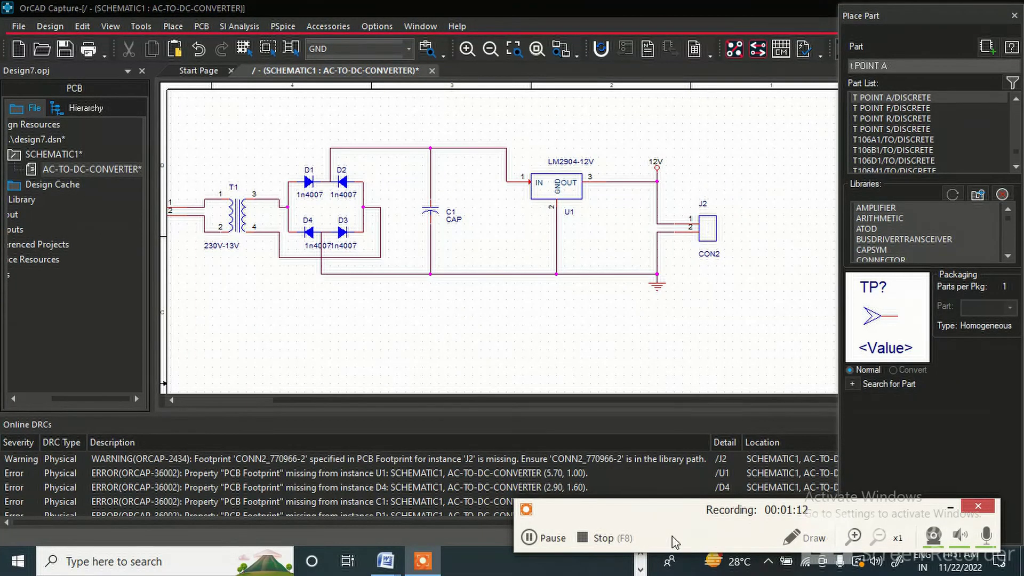
# Step: Switch to the AC TO DC CONVERTER document in Word to check the reference diagram, and return to OrCAD Capture
pyautogui.click(951, 507)
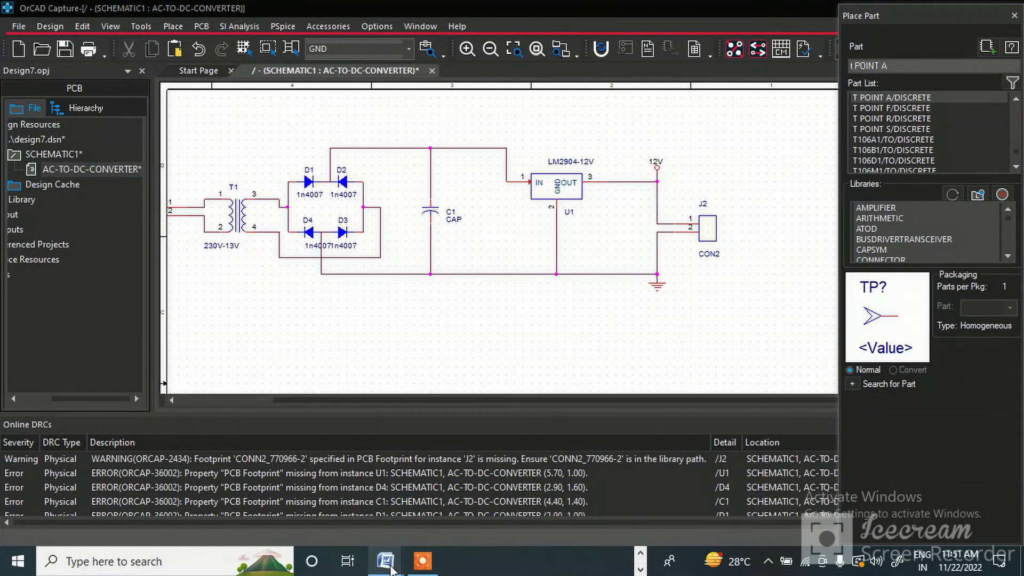
pyautogui.moveTo(391, 568)
pyautogui.click(333, 504)
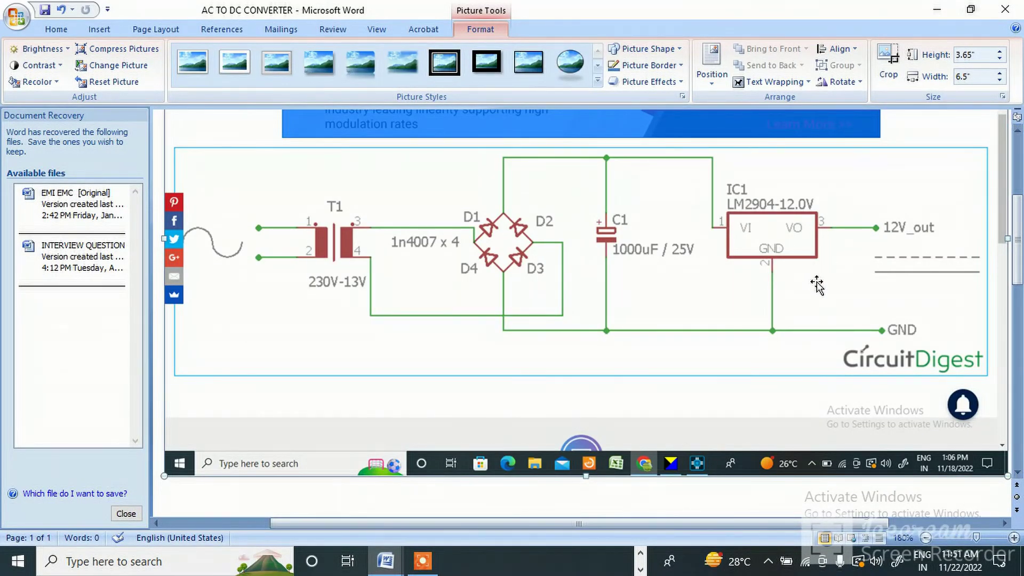
pyautogui.click(643, 570)
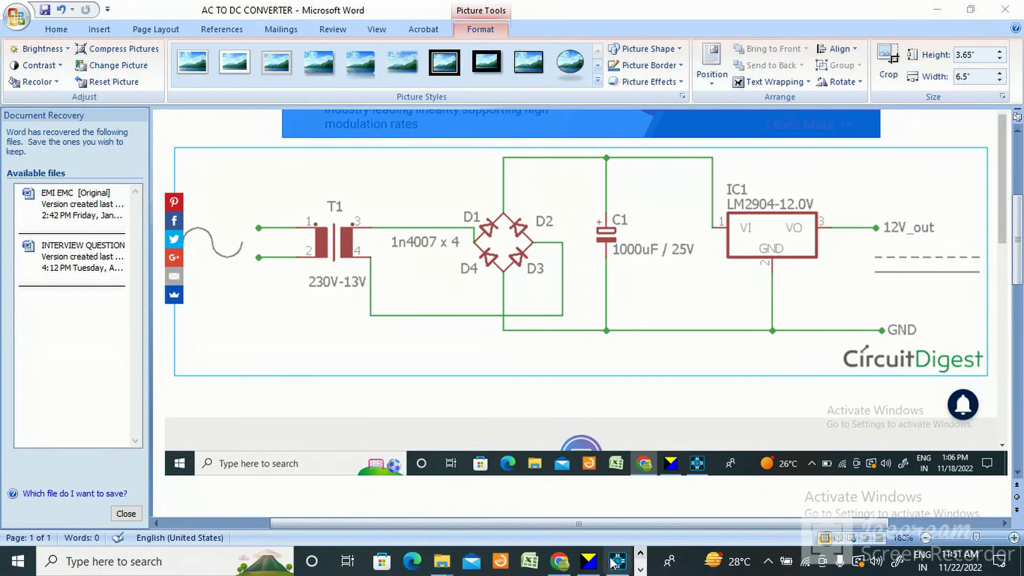
pyautogui.click(620, 561)
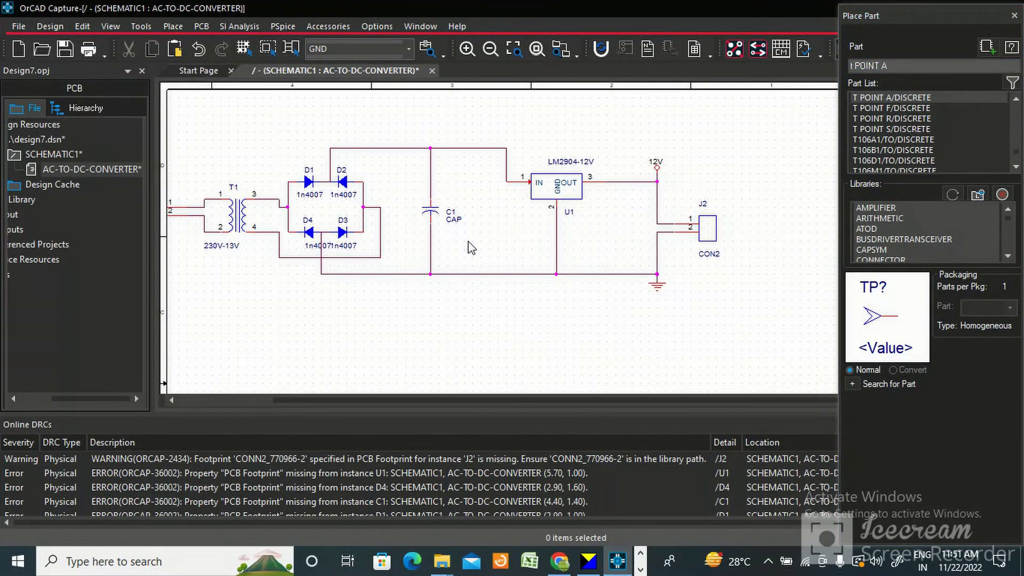
# Step: Save the completed AC-TO-DC-CONVERTER schematic
pyautogui.keyDown('ctrl'); pyautogui.scroll(-2, 435, 263); pyautogui.keyUp('ctrl')
pyautogui.keyDown('ctrl'); pyautogui.scroll(2, 507, 123); pyautogui.keyUp('ctrl')
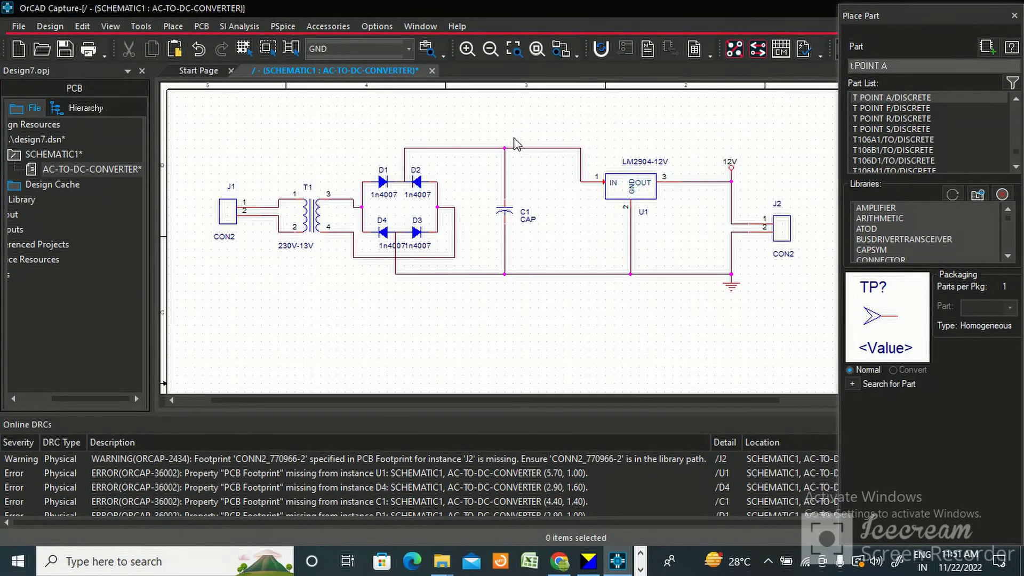
pyautogui.click(64, 47)
pyautogui.click(640, 570)
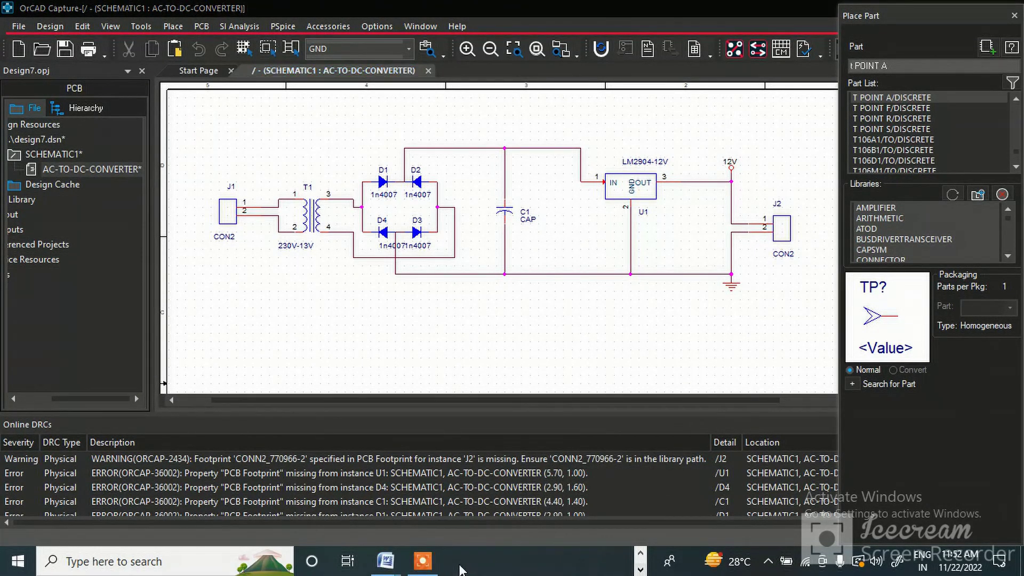